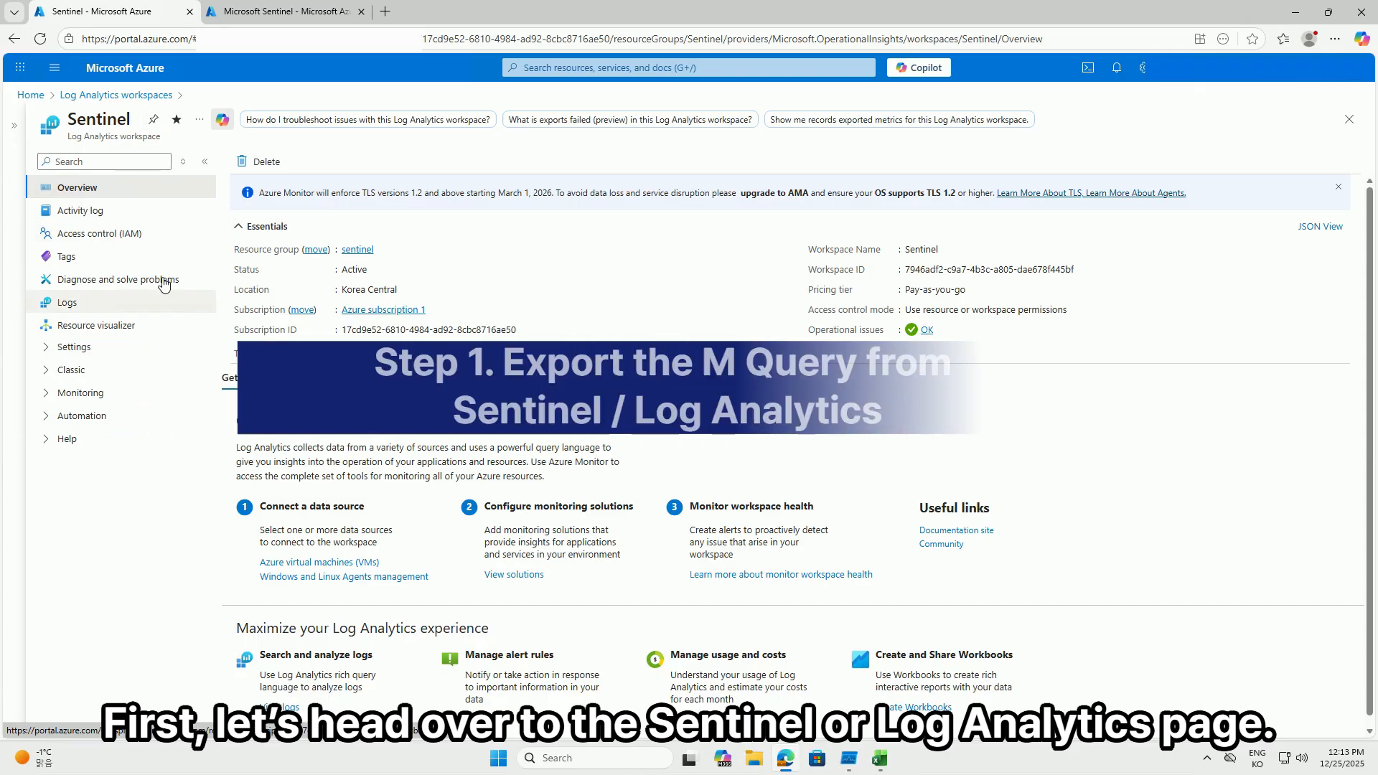
Step: Open the Logs page of Microsoft Sentinel, dismiss the welcome screen, turn off Always show Queries hub and collapse the workspace list
left_click(286, 17)
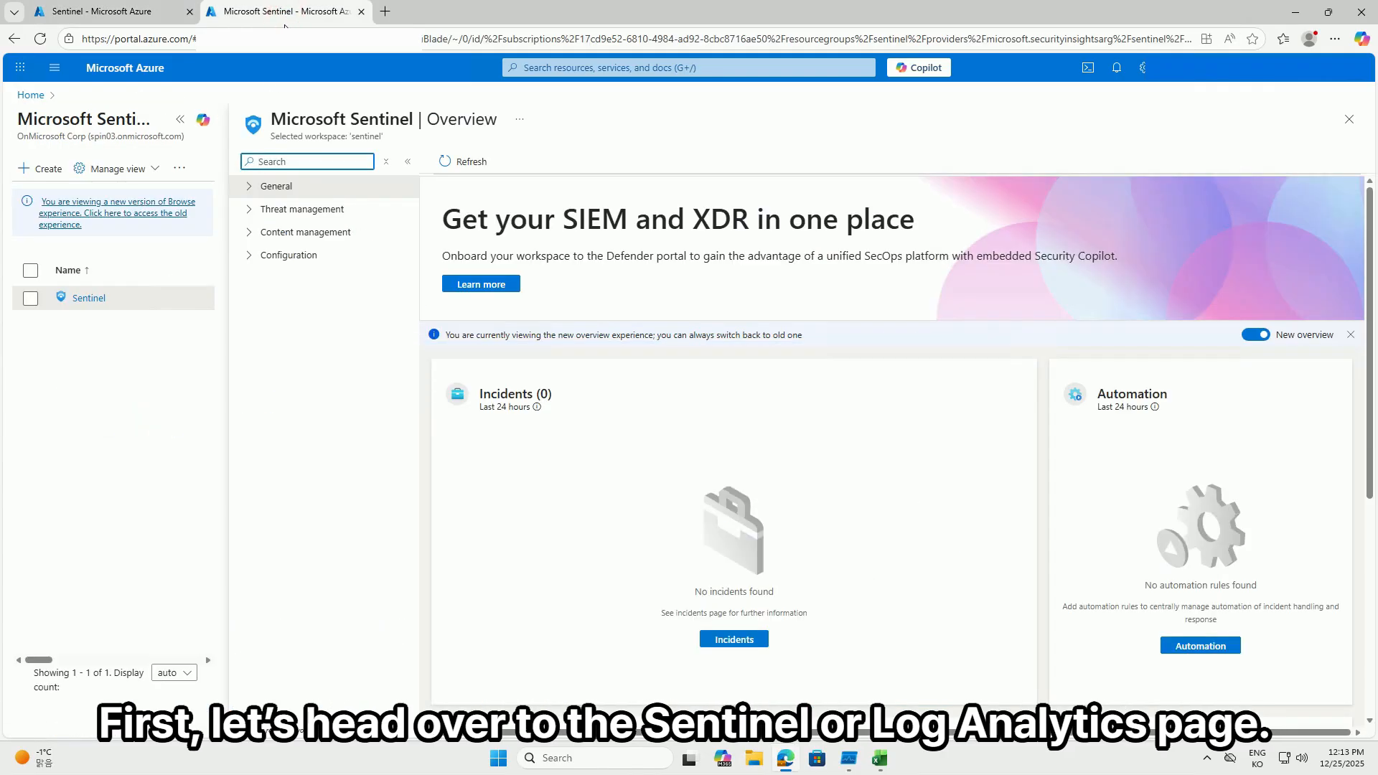
left_click(285, 188)
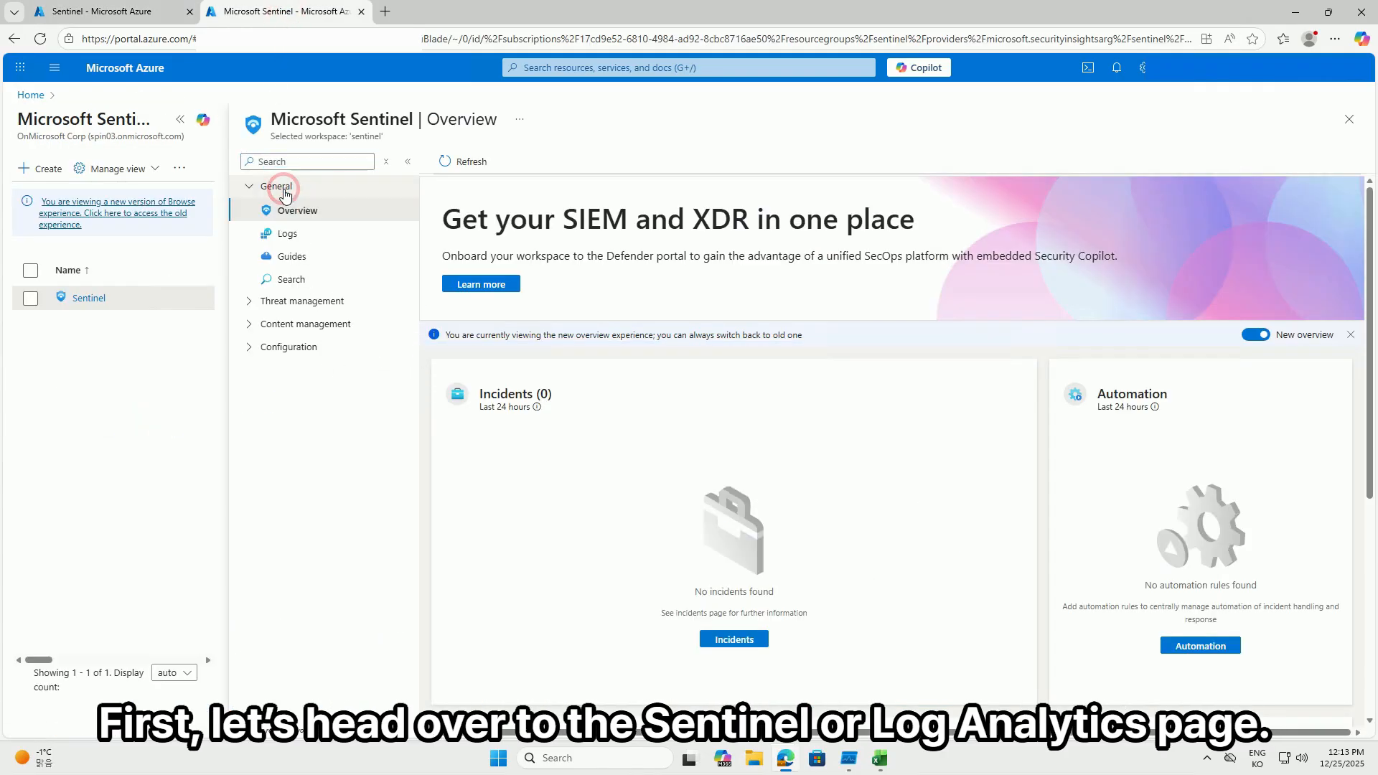
left_click(286, 234)
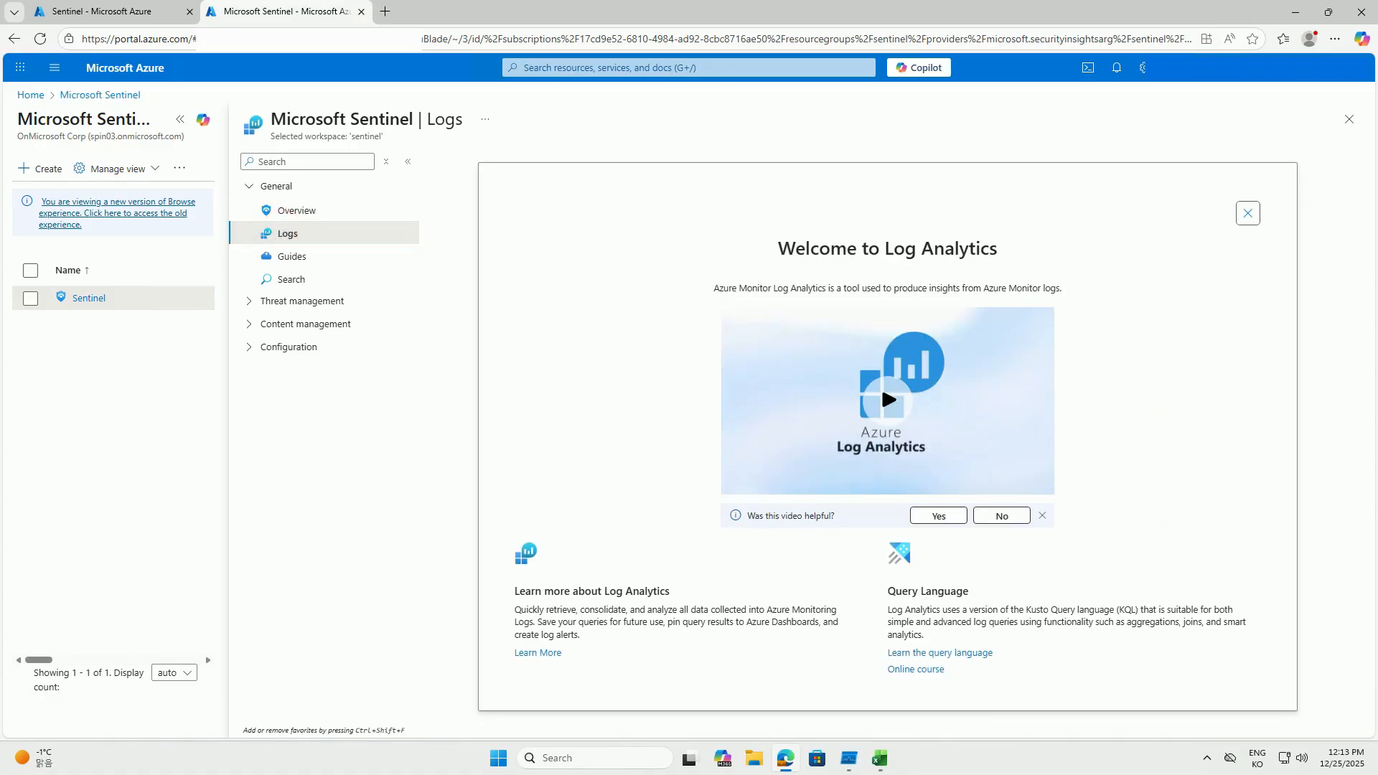
left_click(1247, 213)
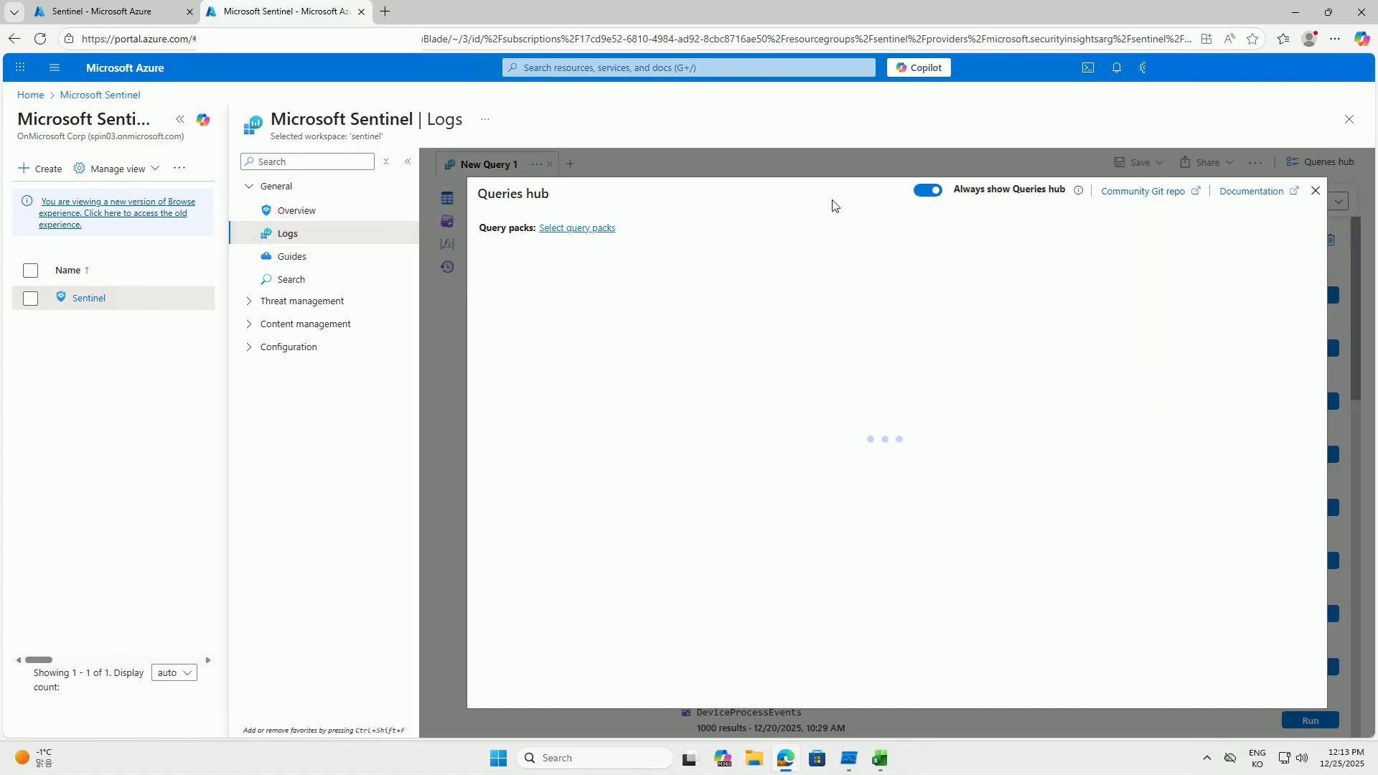
left_click(928, 191)
left_click(1316, 191)
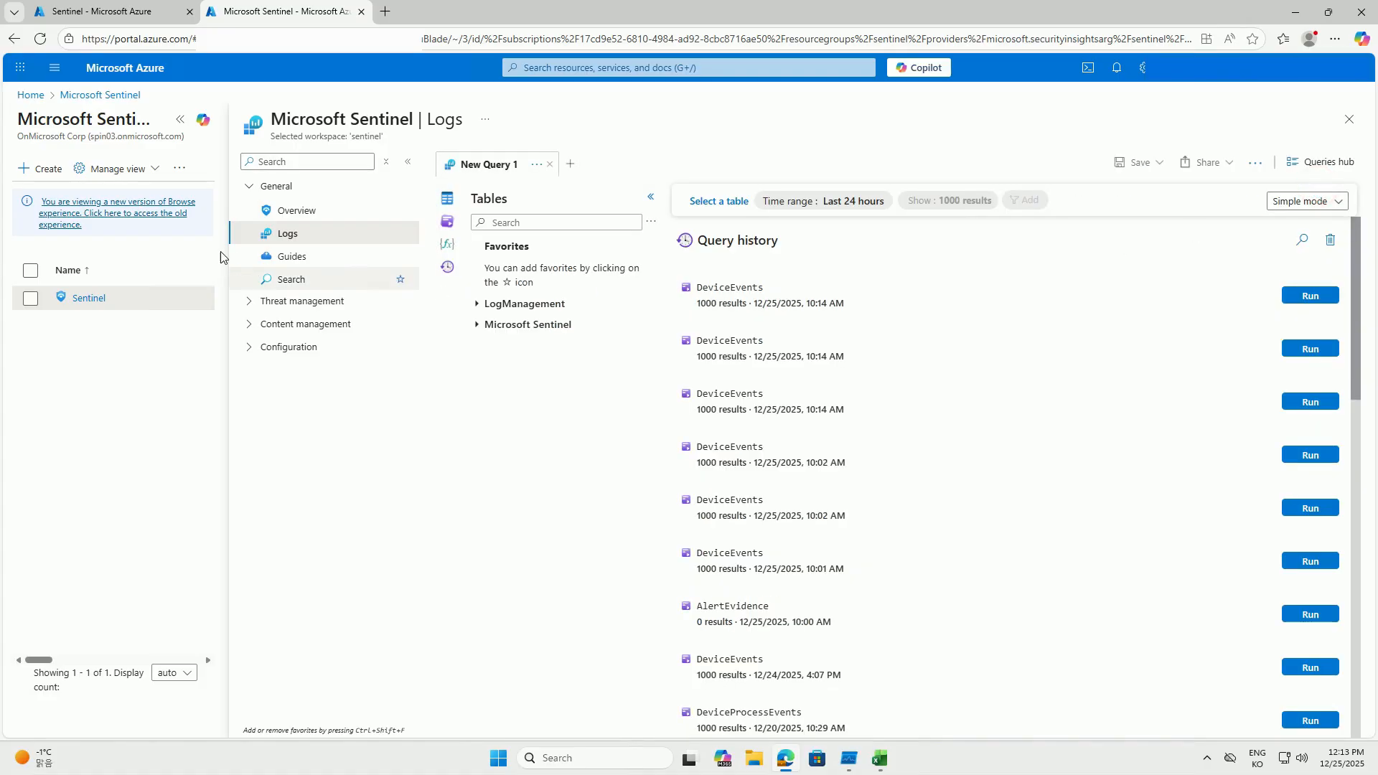
left_click(182, 122)
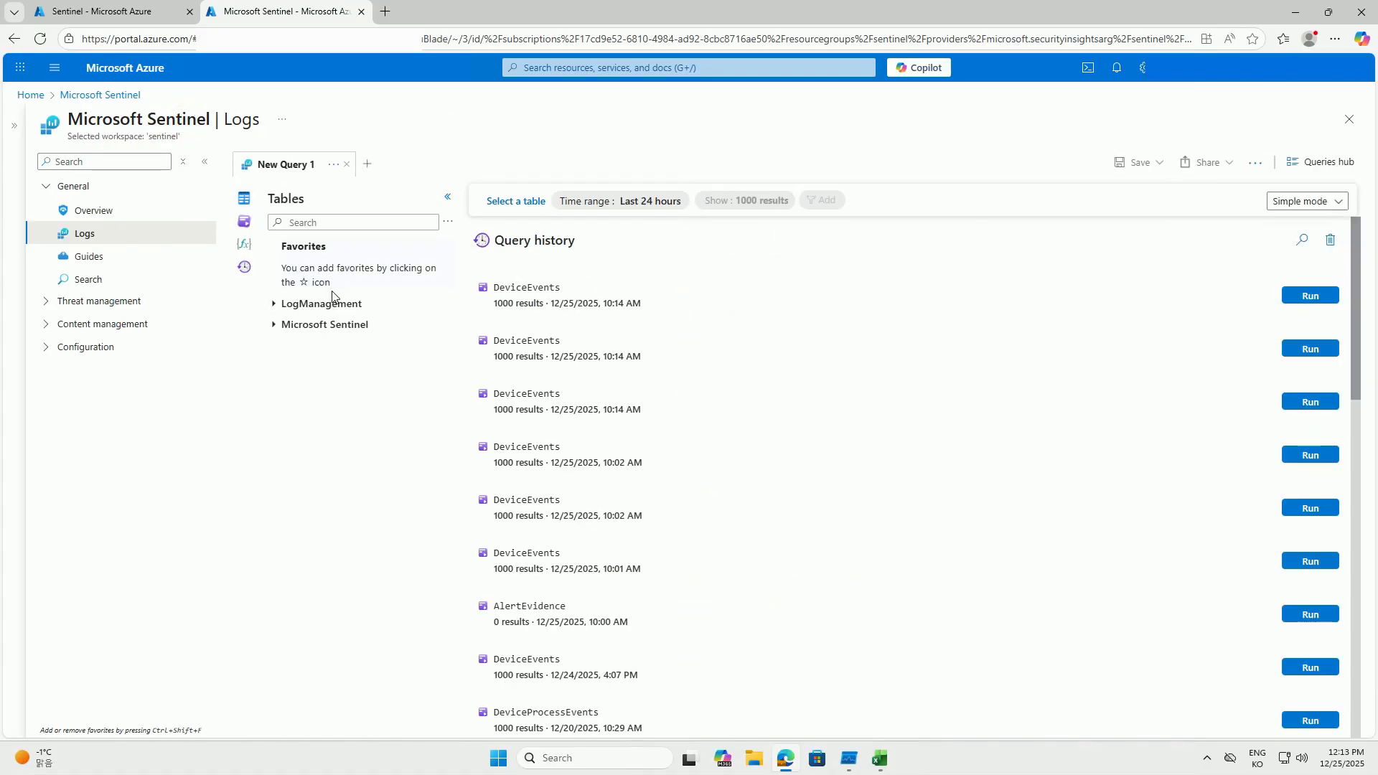
Step: Run the DeviceEvents table from the Microsoft Sentinel table group
left_click(320, 327)
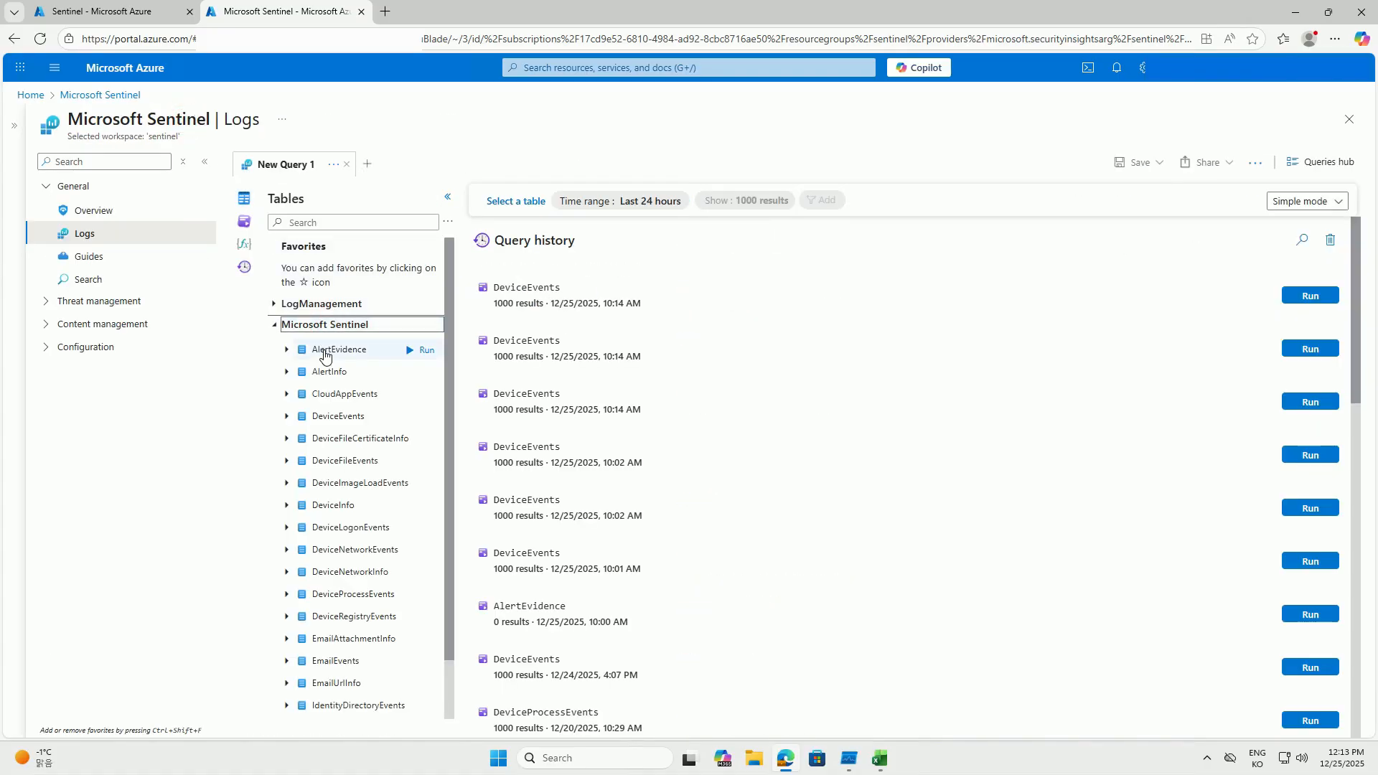
mouse_move(356, 425)
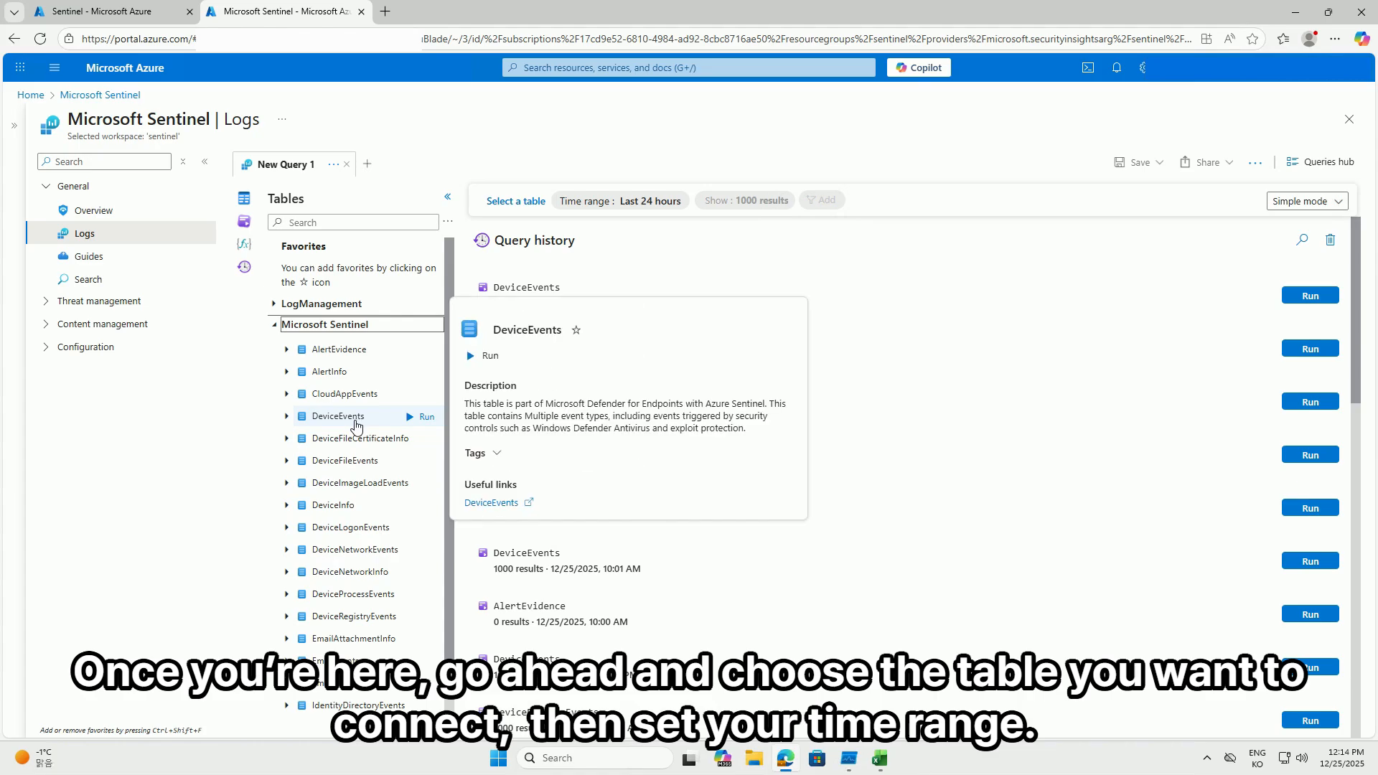
left_click(356, 419)
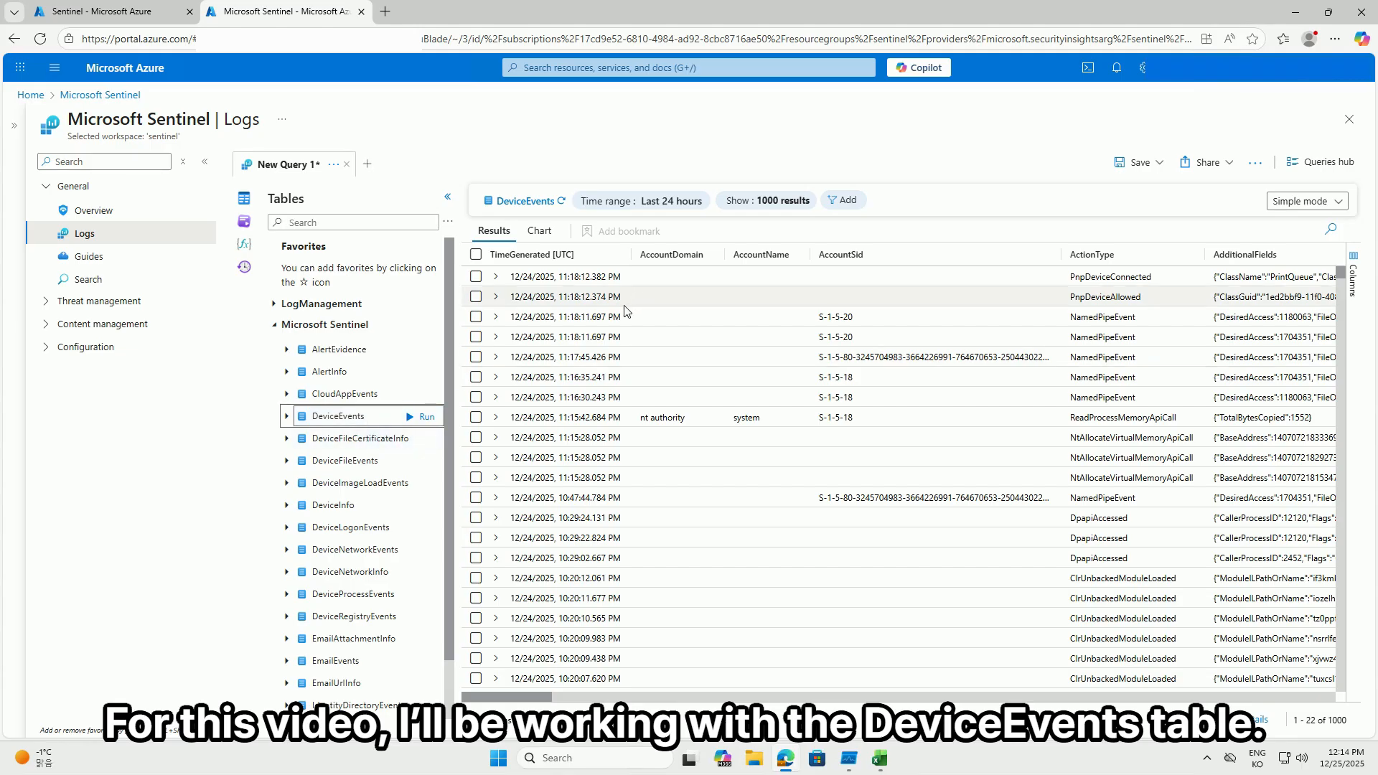
Step: Set the DeviceEvents time range to Last 7 days and export the query to Power BI as an M query
left_click(651, 205)
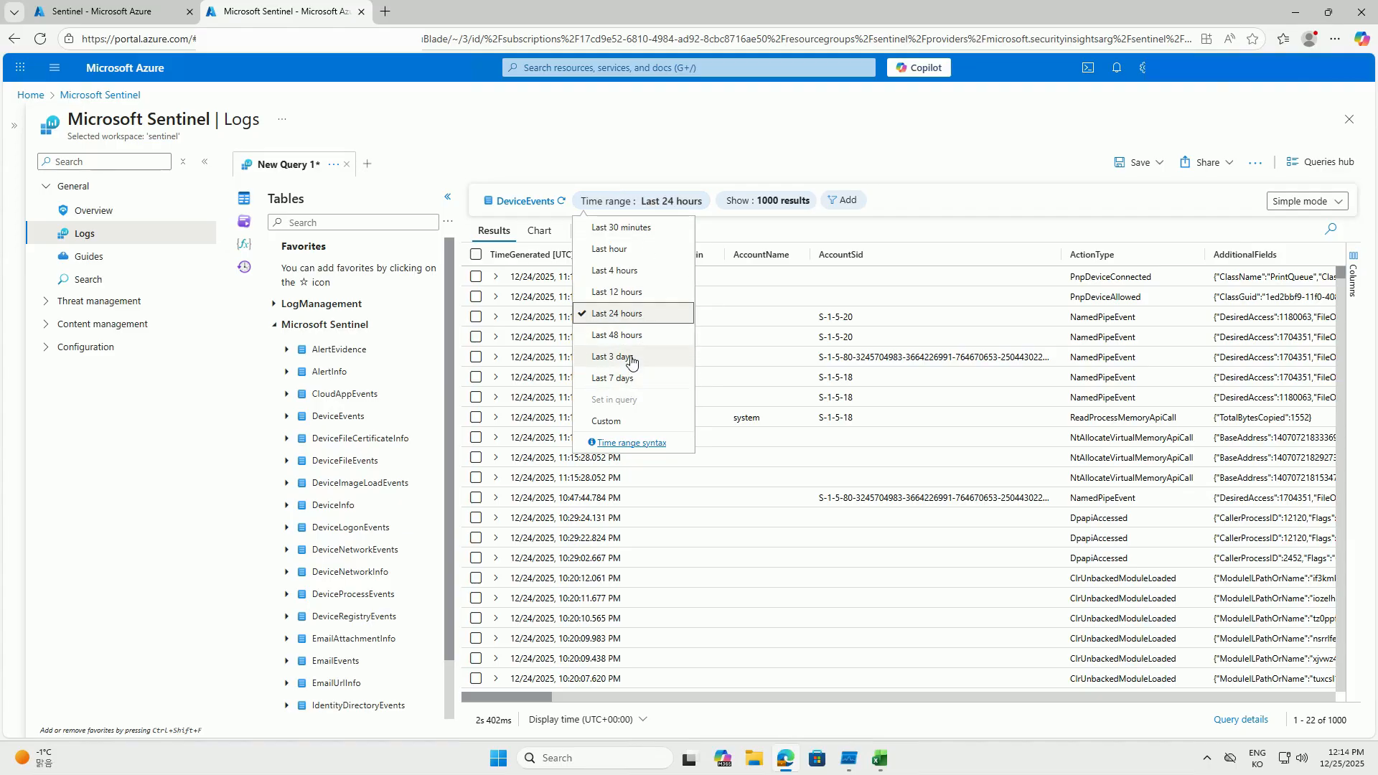
left_click(629, 380)
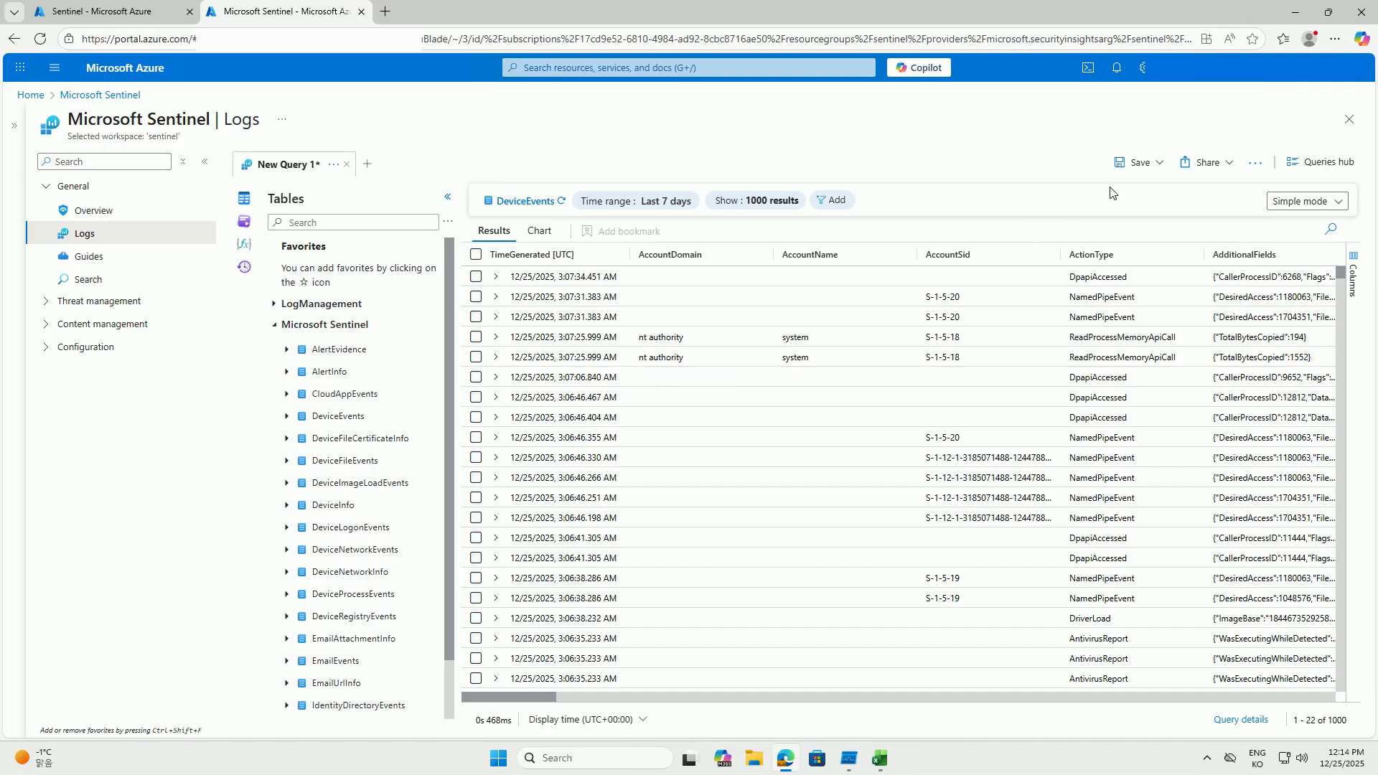
left_click(1206, 165)
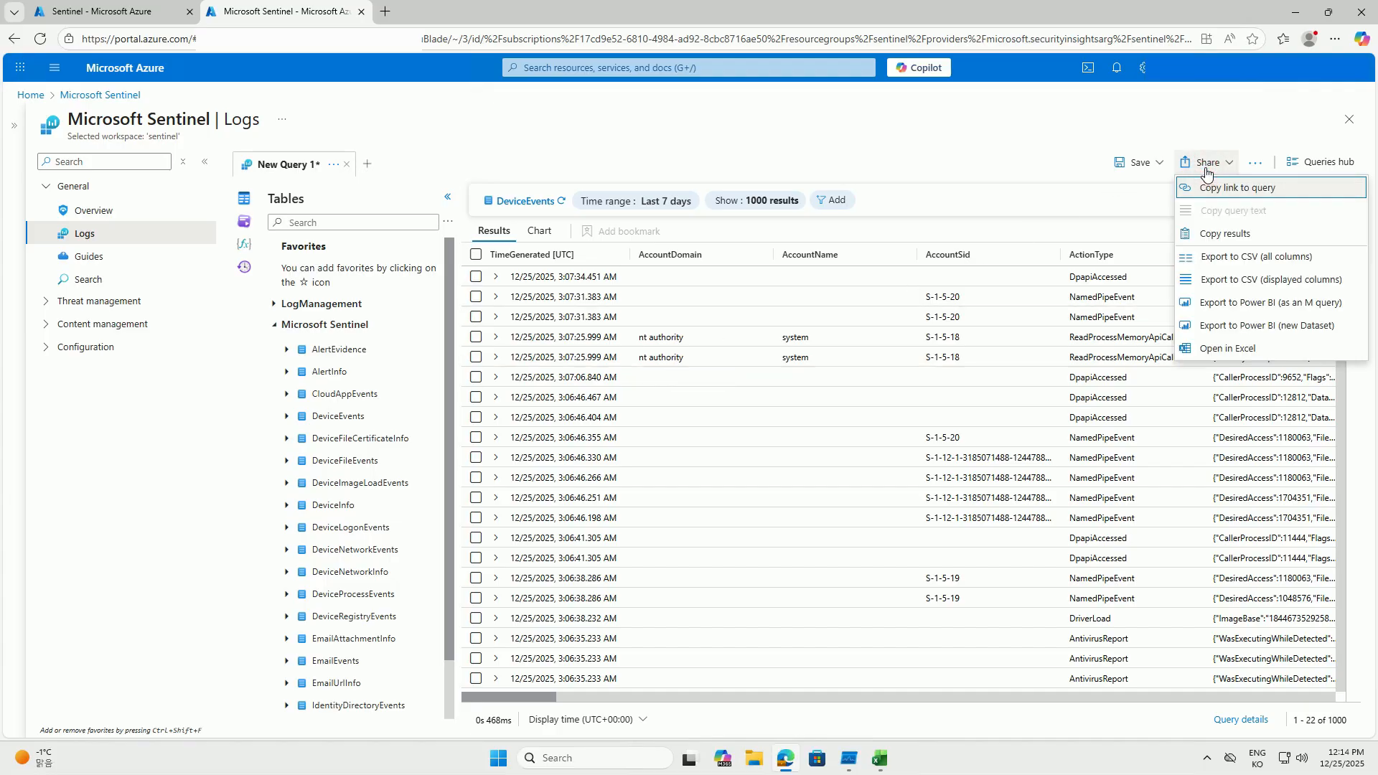
left_click(1267, 303)
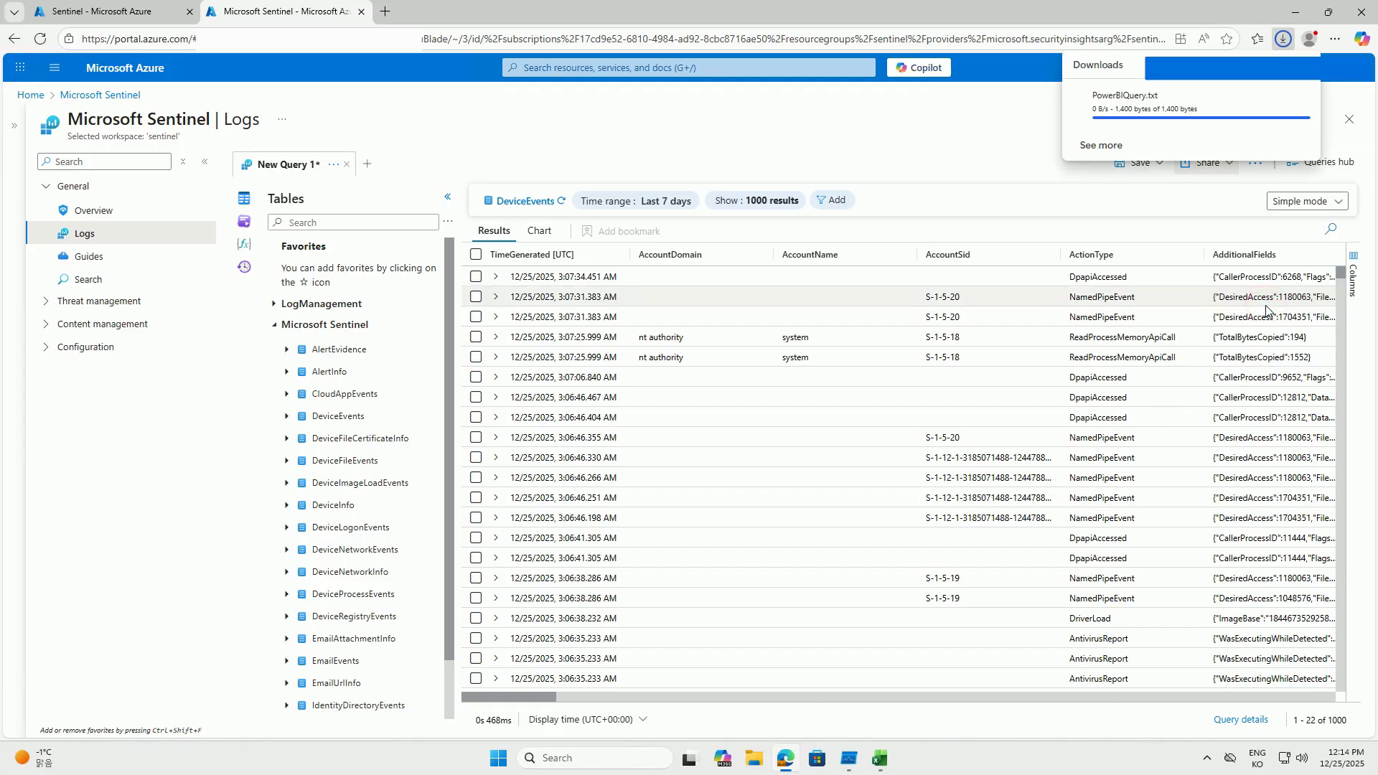
Step: Open the Logs page of the Sentinel Log Analytics workspace and dismiss the introductory screens
left_click(158, 12)
left_click(67, 302)
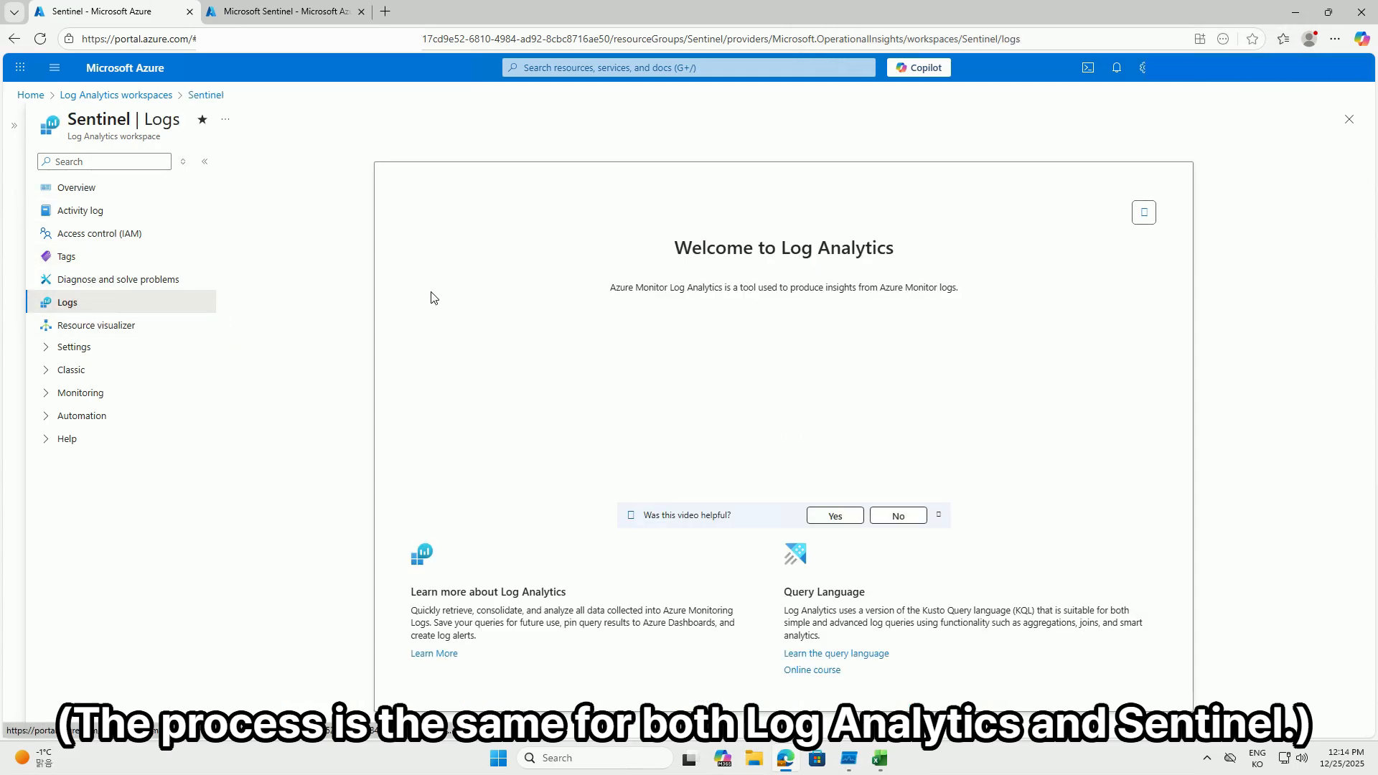
left_click(1144, 218)
left_click(1306, 190)
Step: Run the workspace's DeviceEvents table with a time range of Last 7 days and show the export options
left_click(276, 324)
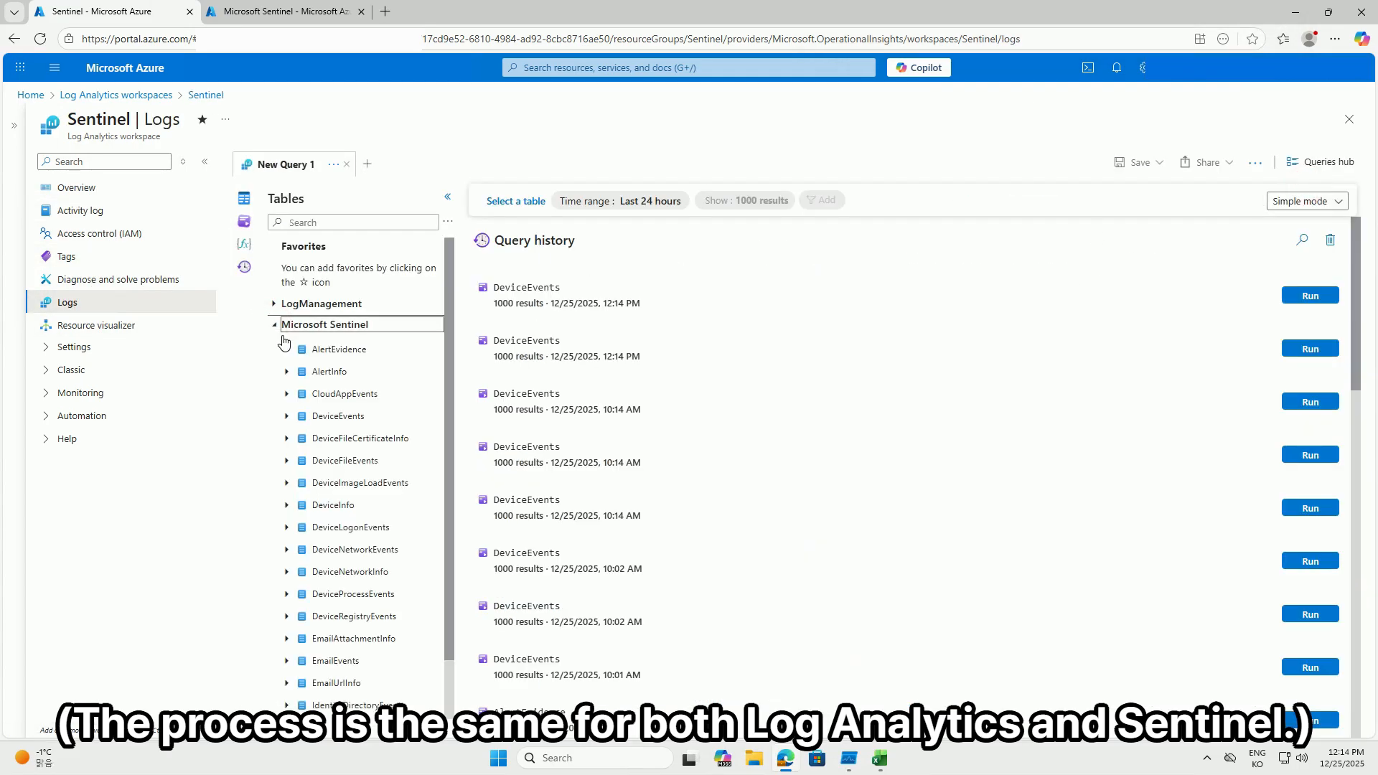
mouse_move(323, 406)
left_click(424, 416)
left_click(621, 201)
left_click(610, 375)
left_click(1208, 162)
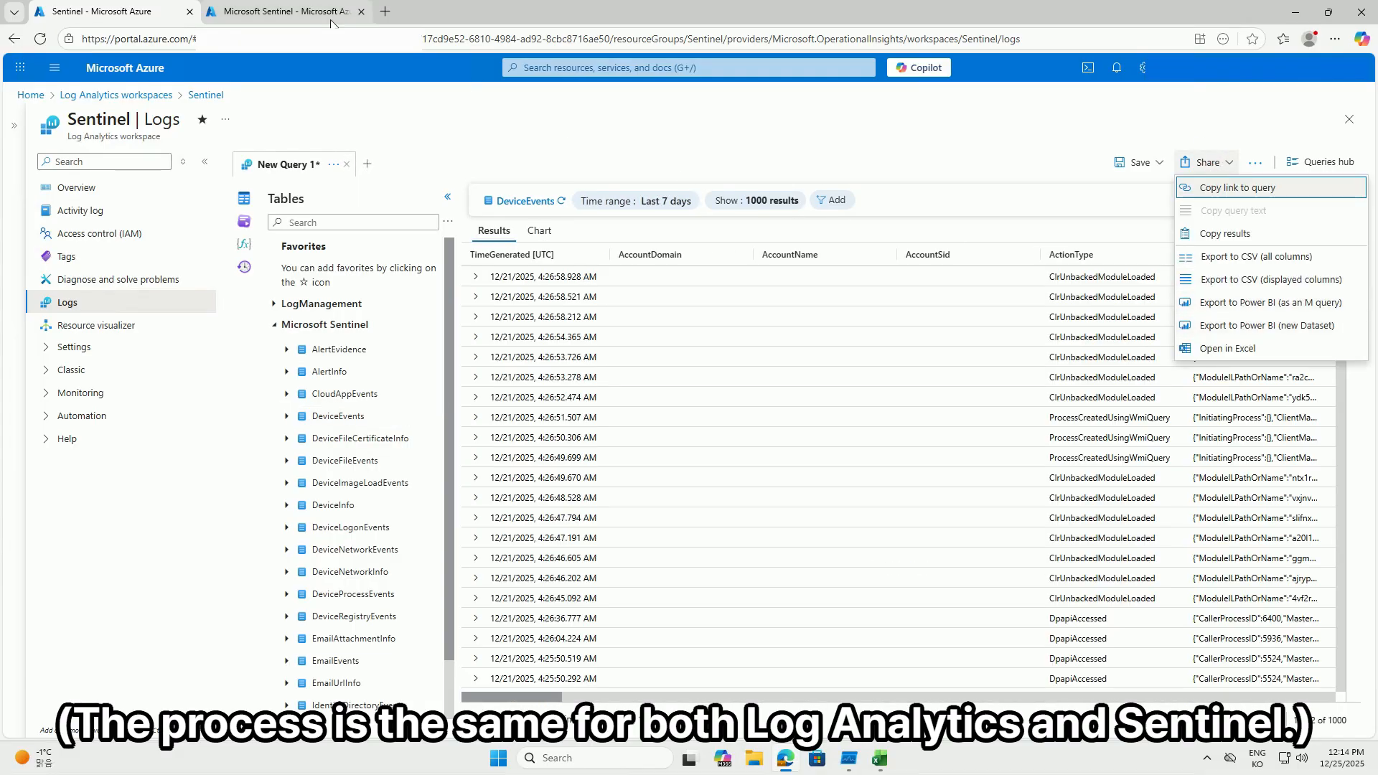
left_click(303, 9)
left_click(144, 12)
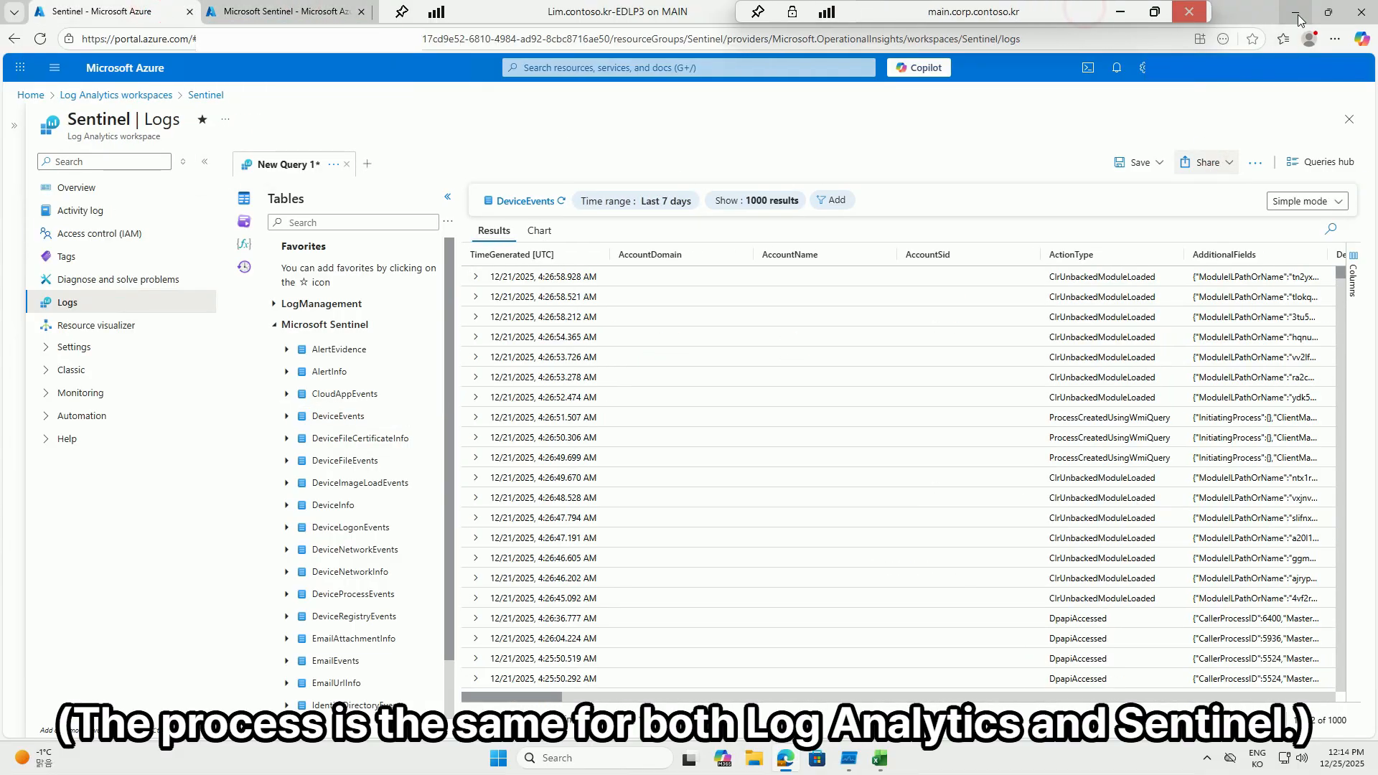
Step: Minimize the browser and open the exported PowerBIQuery text file from the Downloads folder
left_click(1297, 13)
left_click(758, 757)
left_click(344, 369)
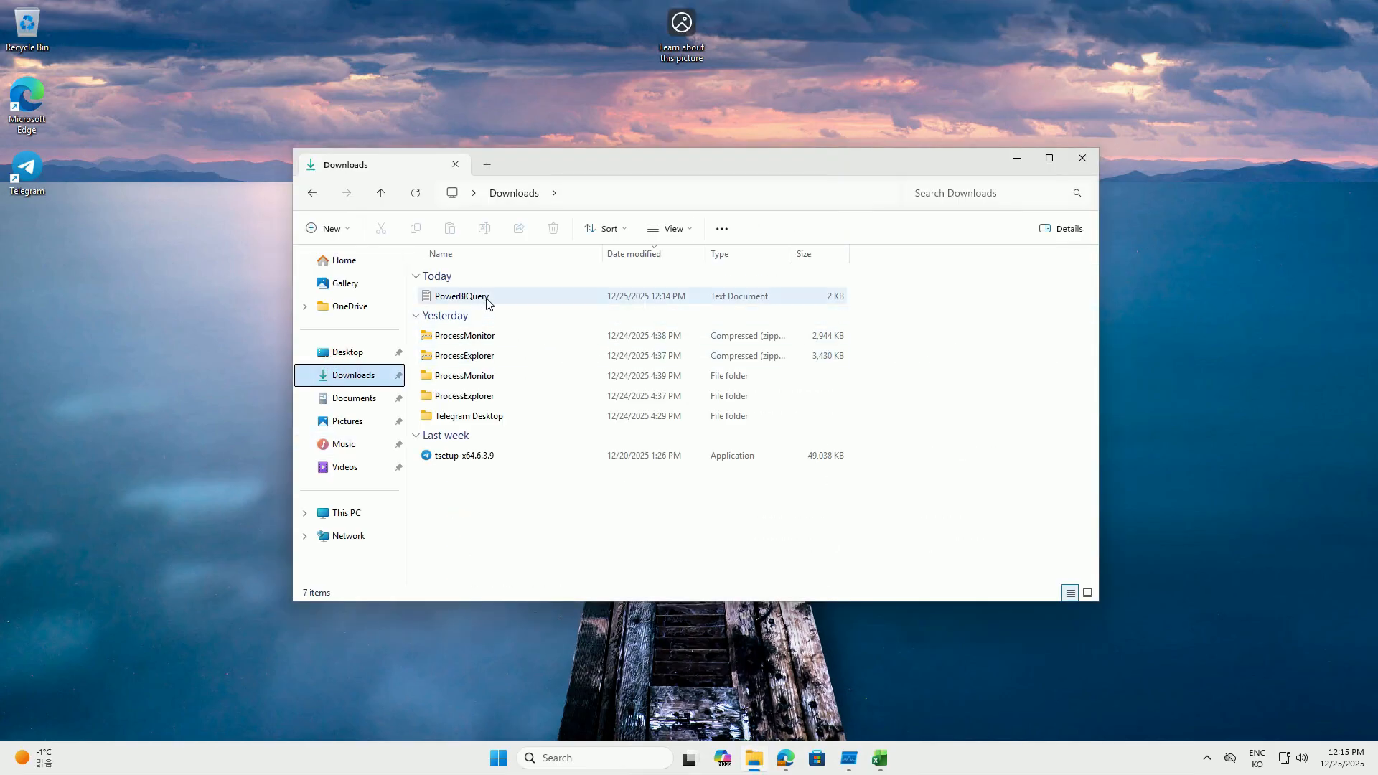
double_click(488, 300)
left_click(590, 518)
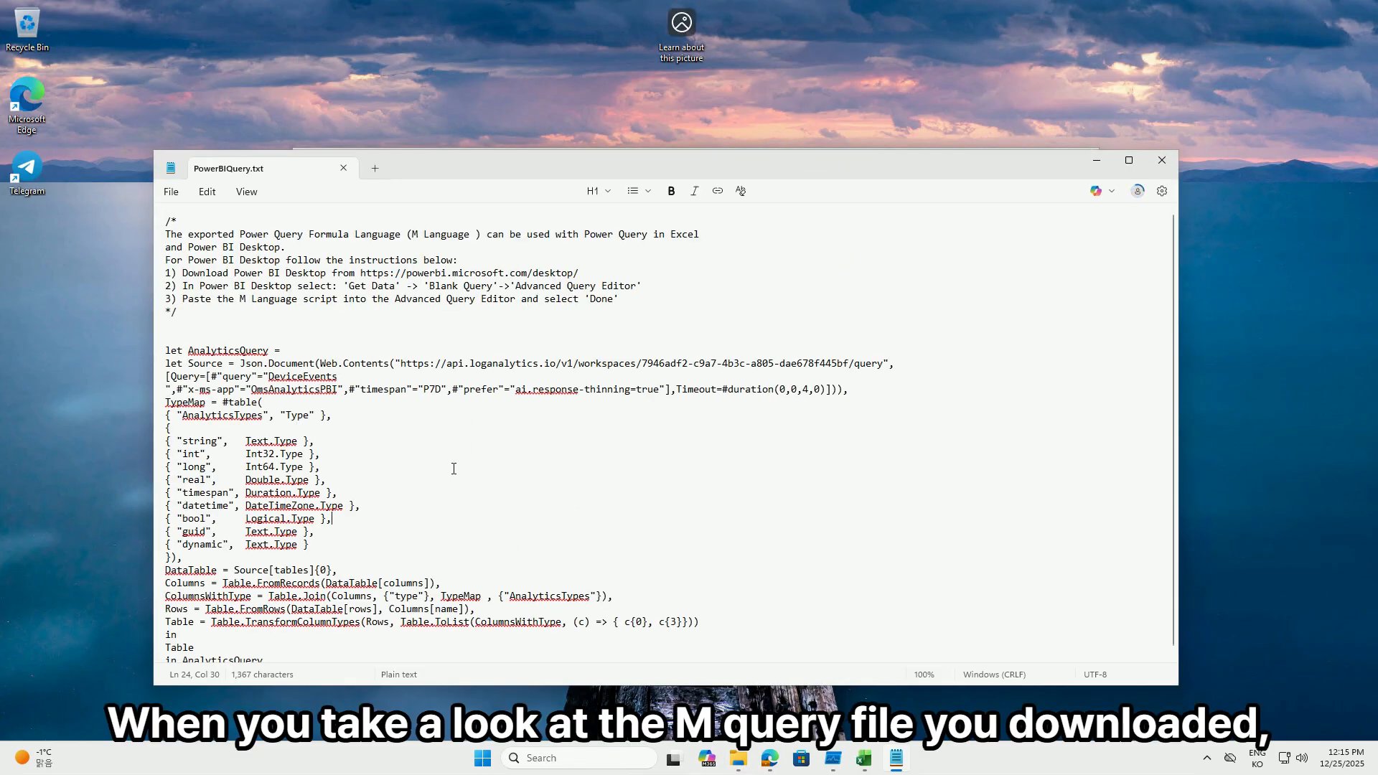
Step: Examine the table name and the timespan value in the exported M query
scroll(483, 476, "down", 1)
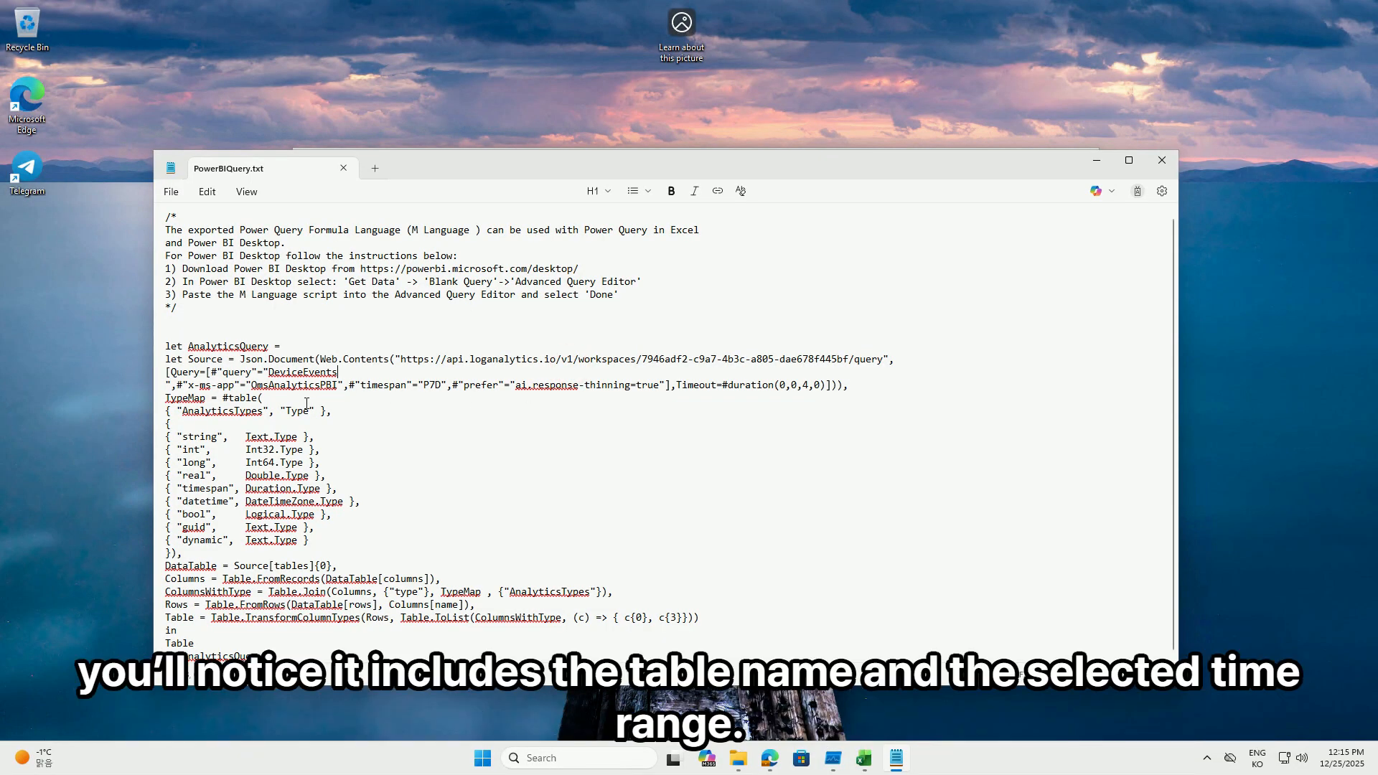
left_click_drag(265, 371, 340, 369)
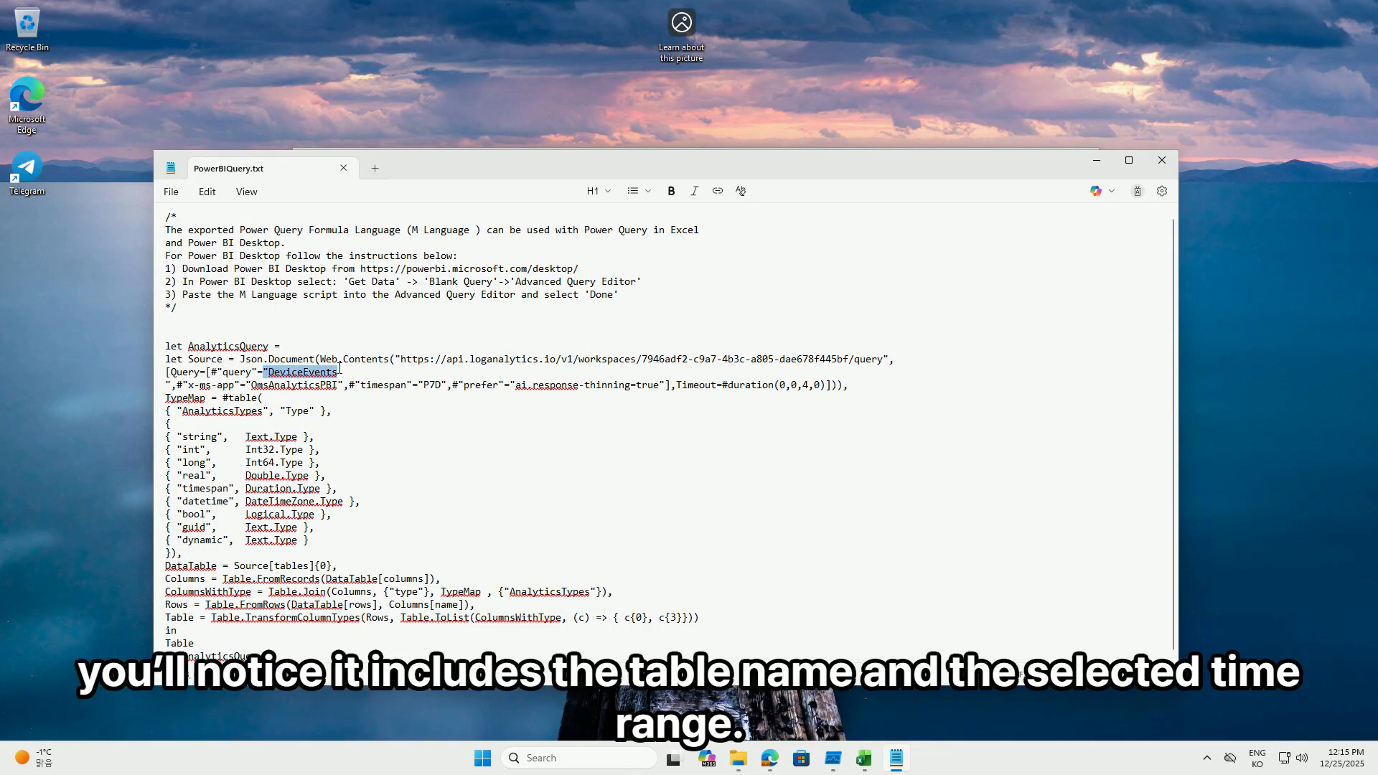
left_click(472, 383)
left_click_drag(446, 384, 423, 385)
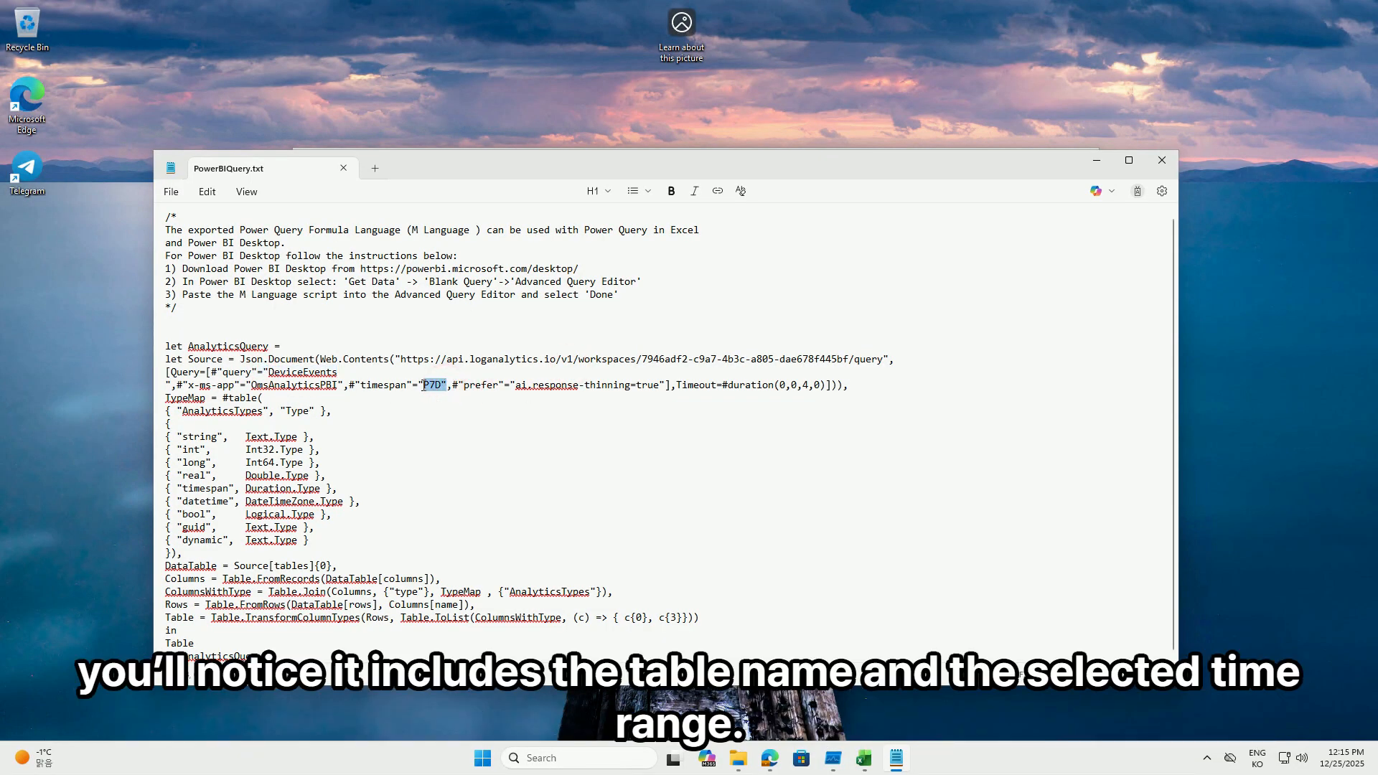
left_click(443, 388)
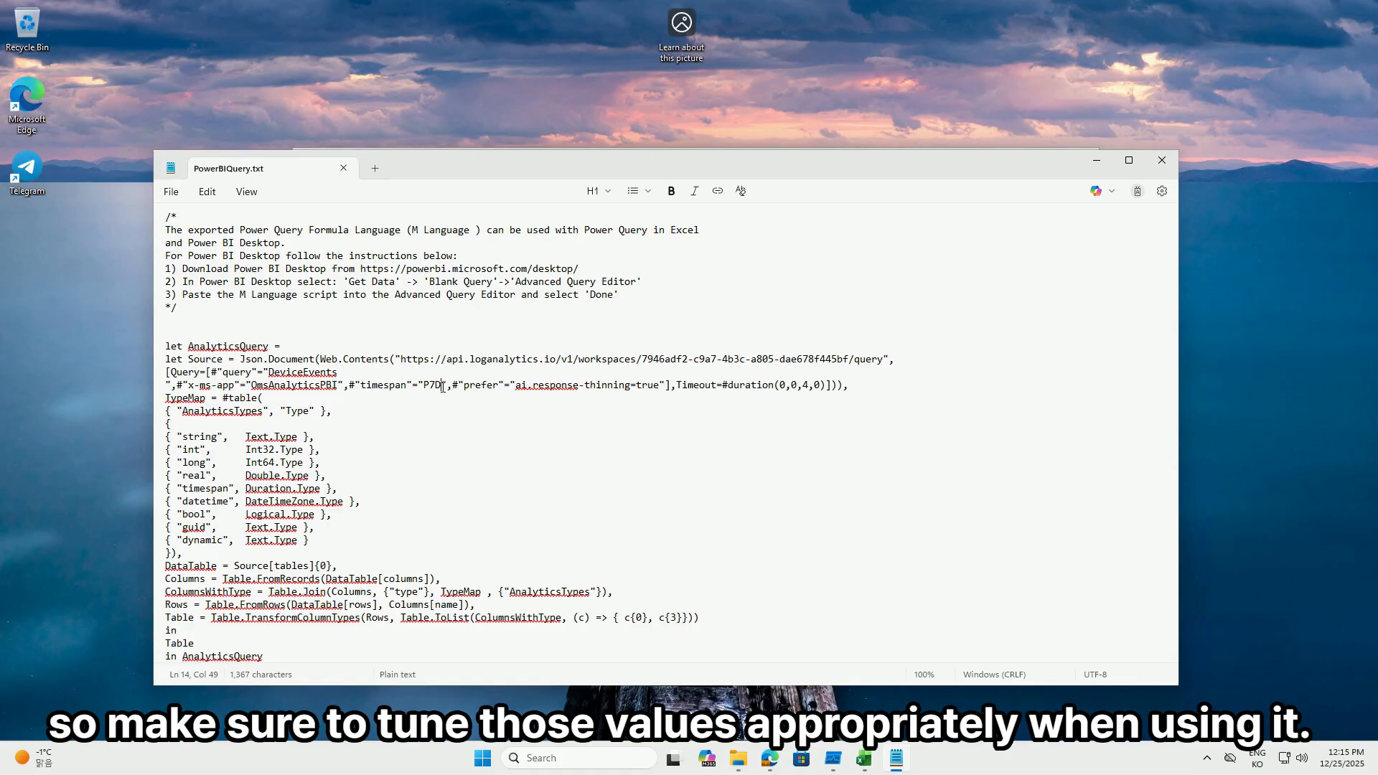
double_click(442, 387)
Step: Switch to Excel and create a blank query from other data sources in the Power Query Editor
left_click(869, 767)
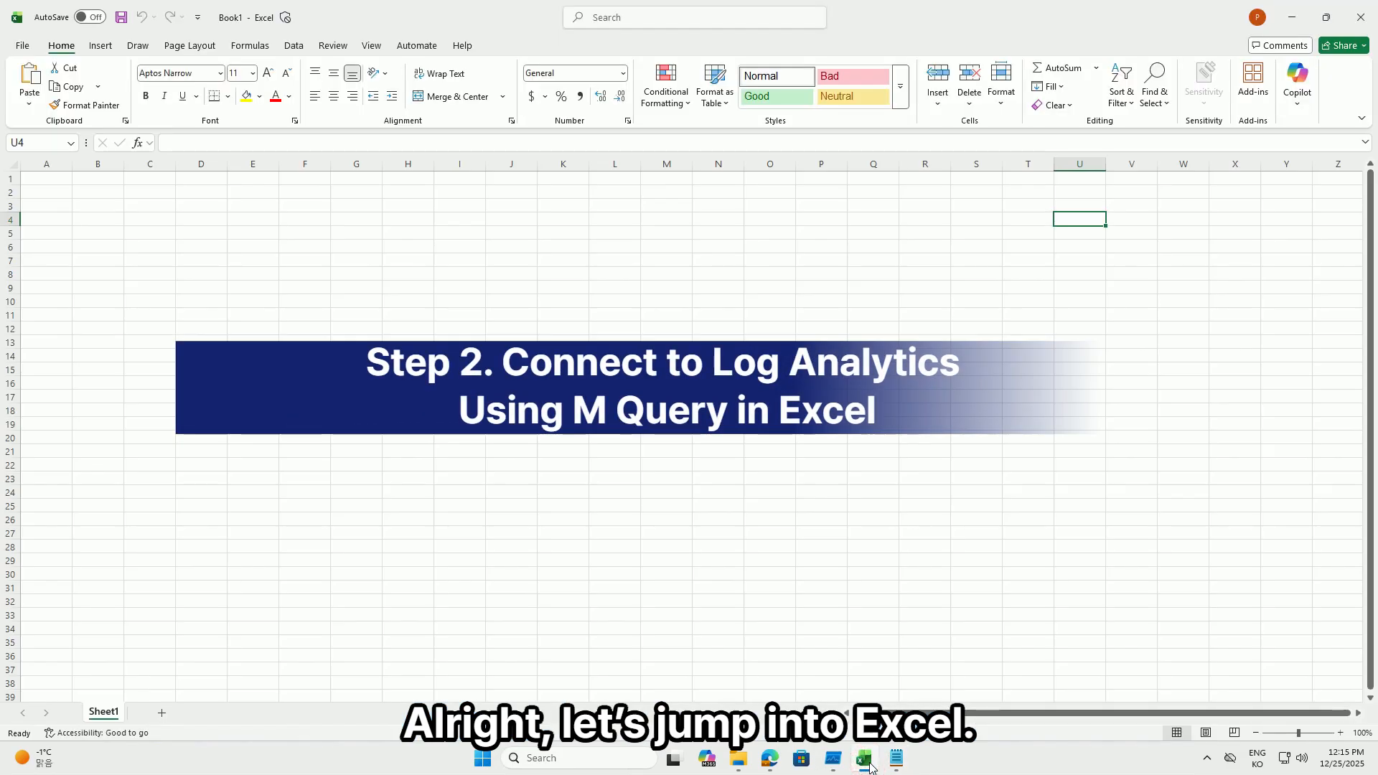
left_click(307, 315)
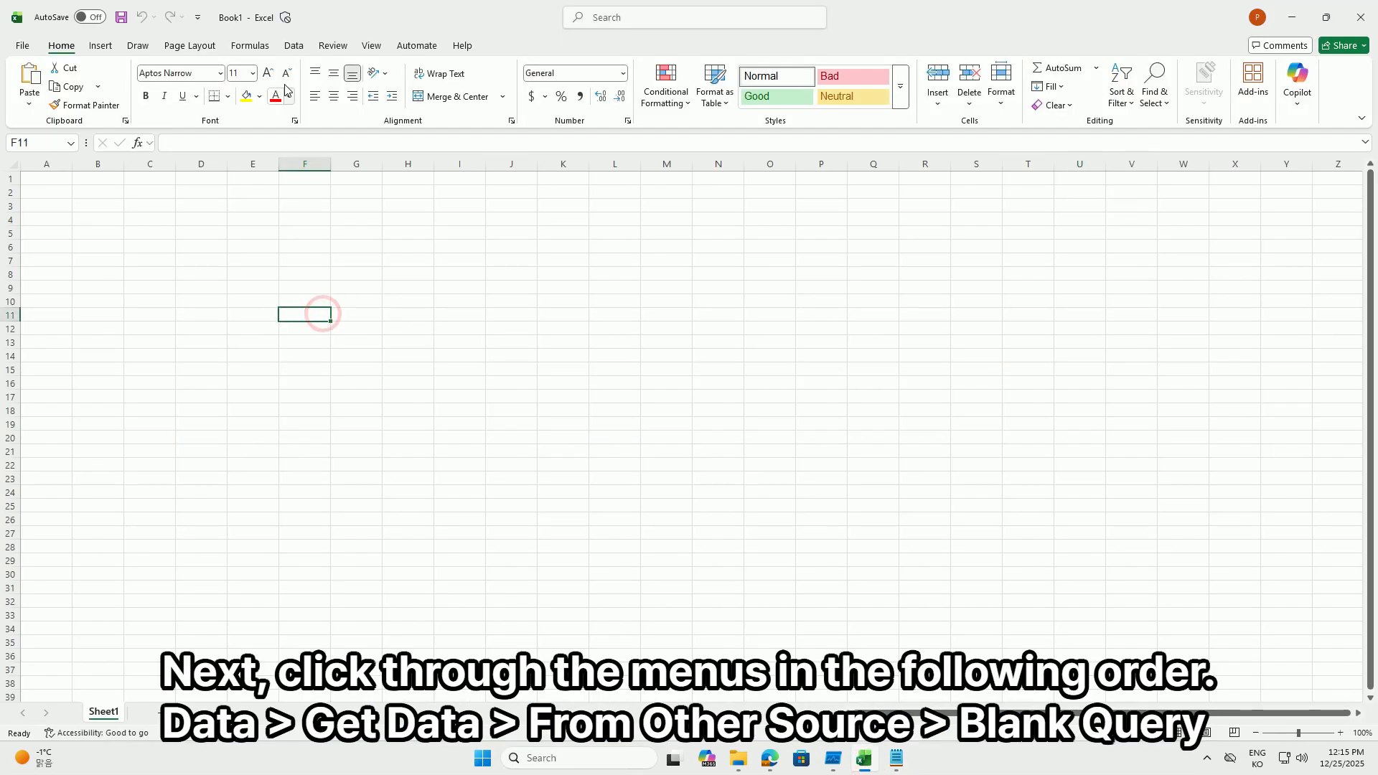
left_click(293, 45)
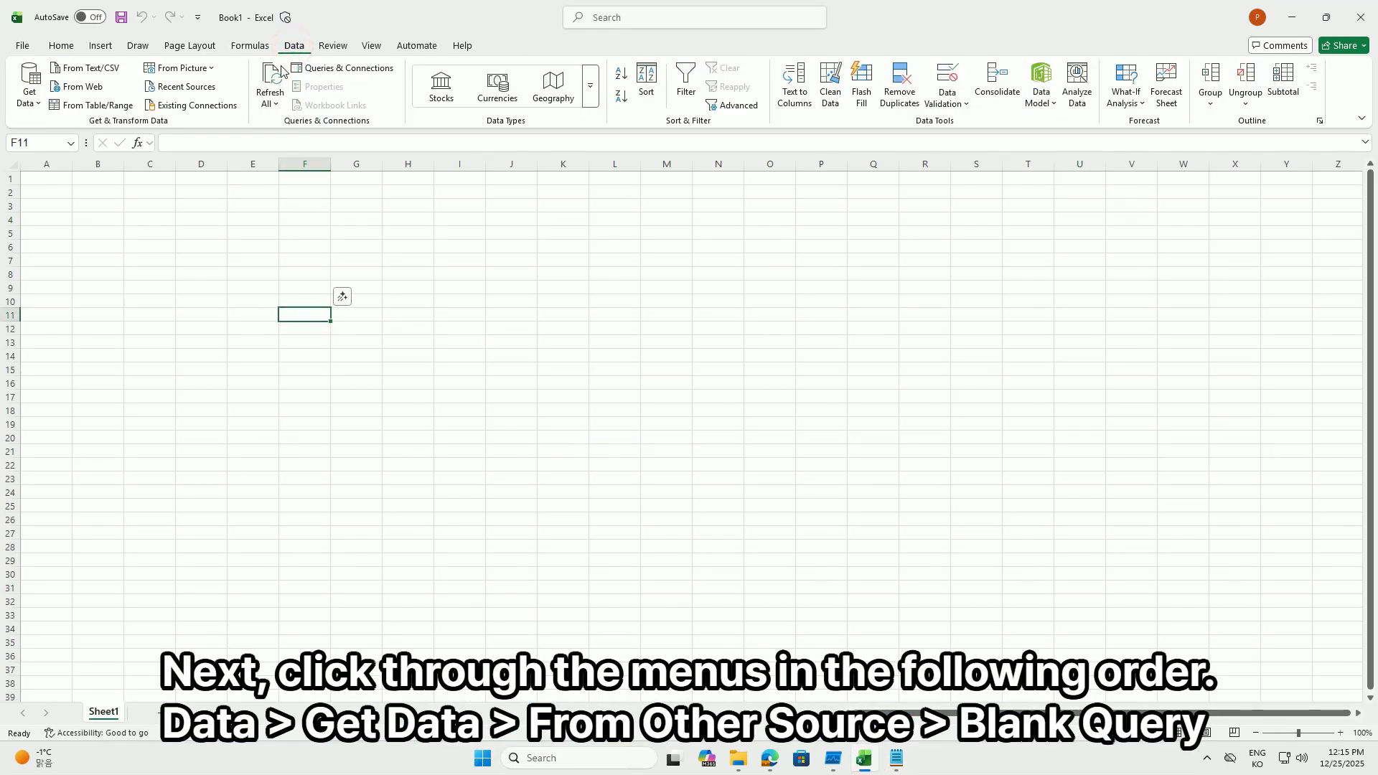
left_click(34, 106)
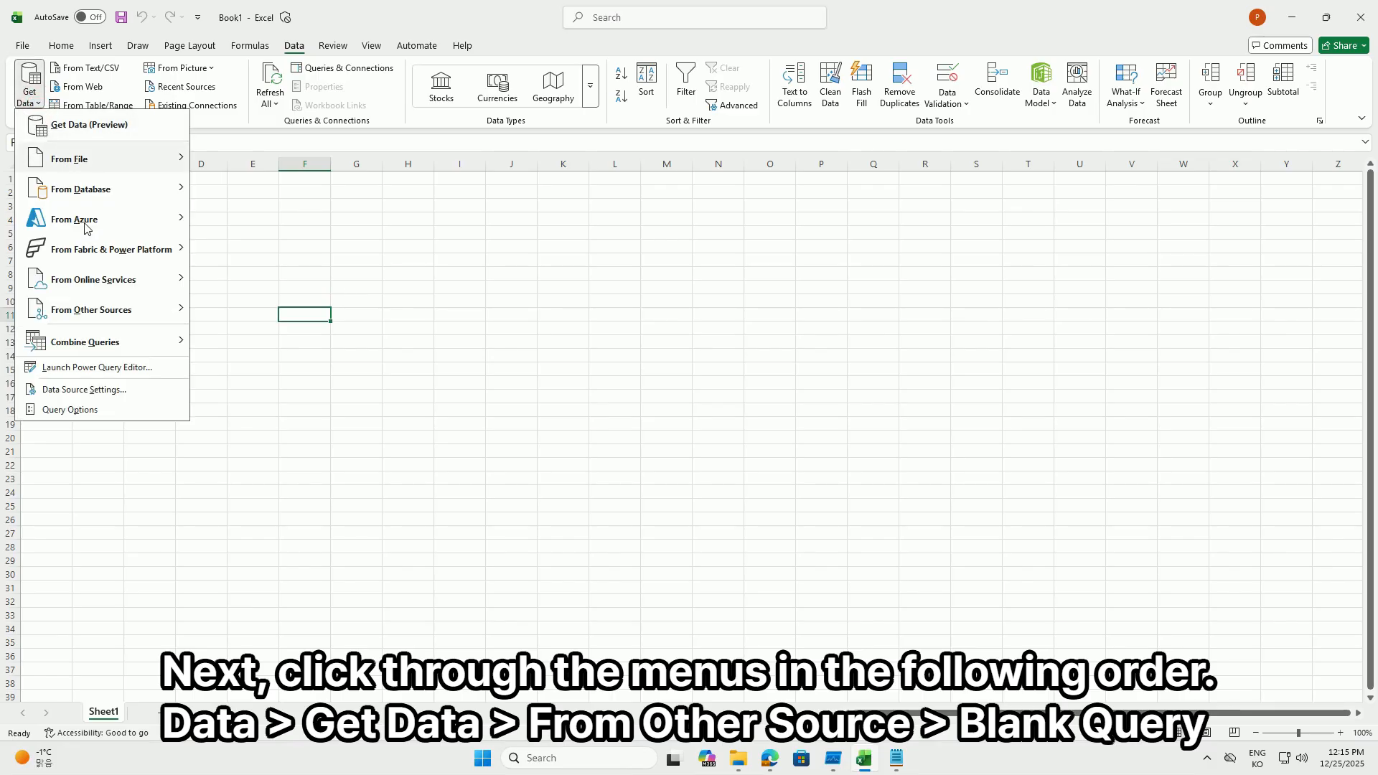
left_click(97, 314)
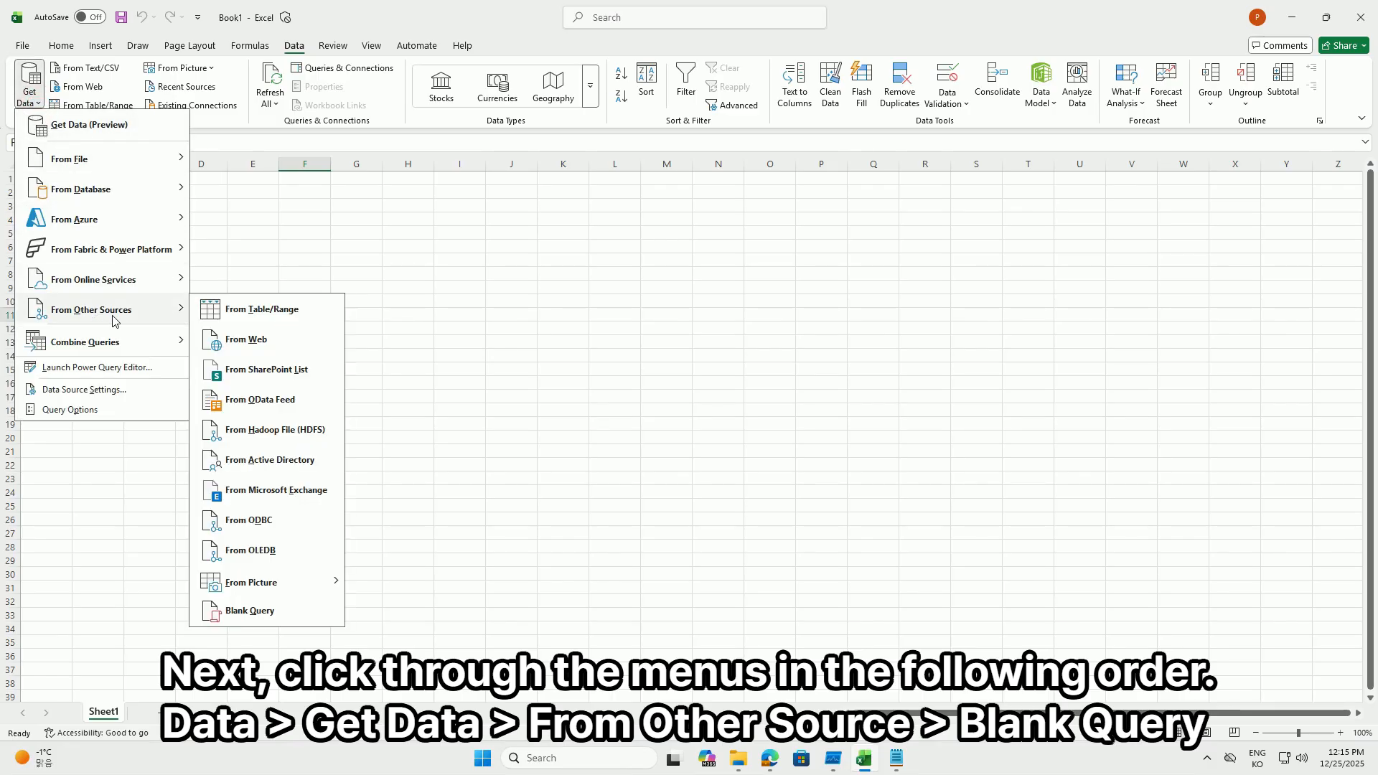
left_click(265, 614)
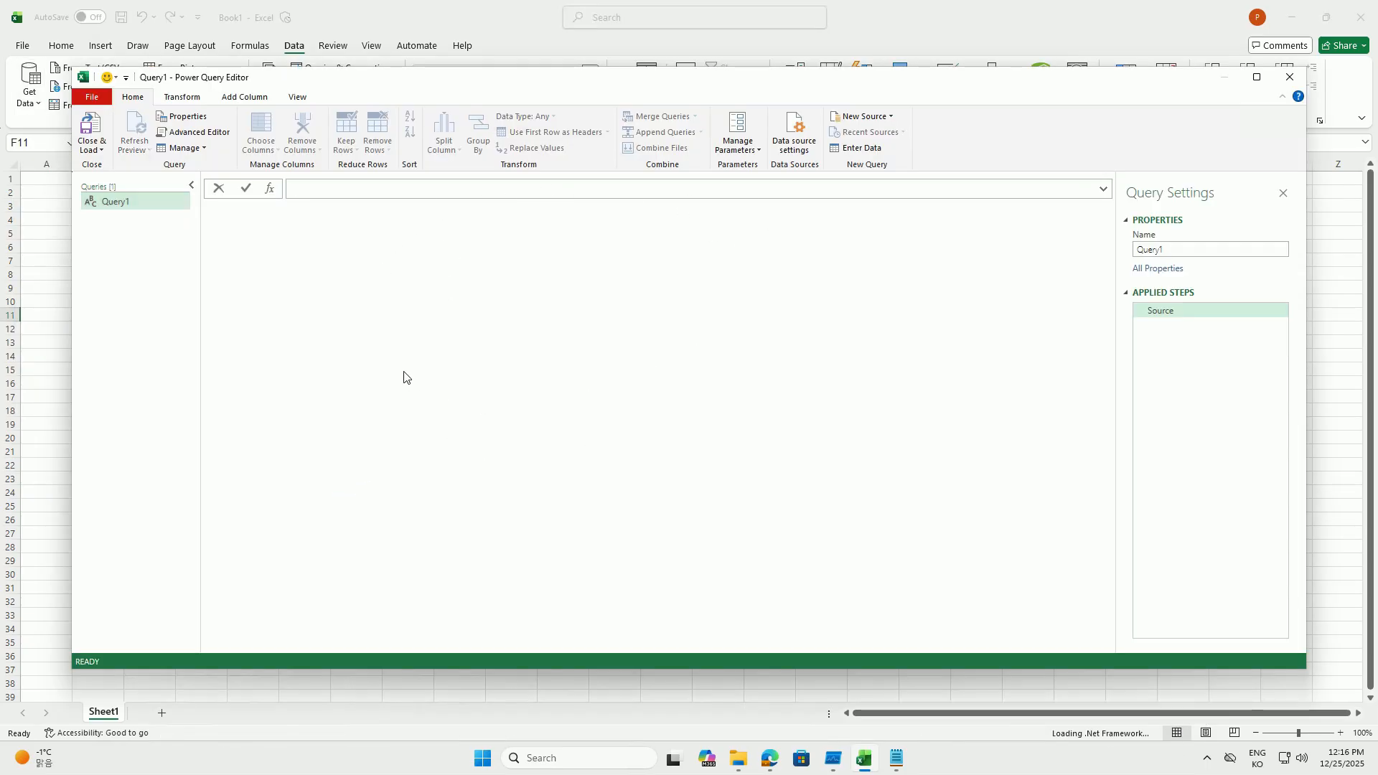
Step: Replace the blank query's code in the Advanced Editor with the full M query copied from PowerBIQuery.txt
left_click(219, 136)
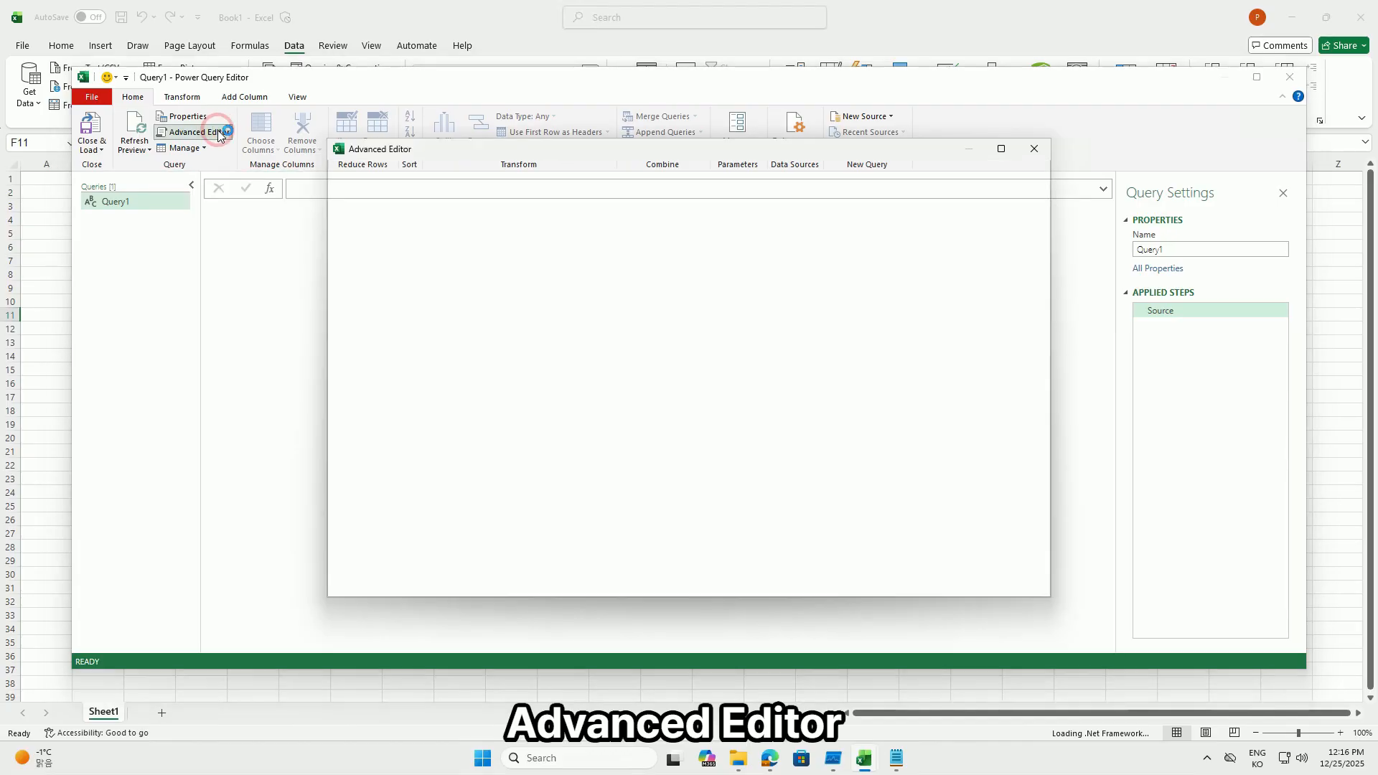
left_click(461, 299)
key("ctrl+a")
left_click(674, 404)
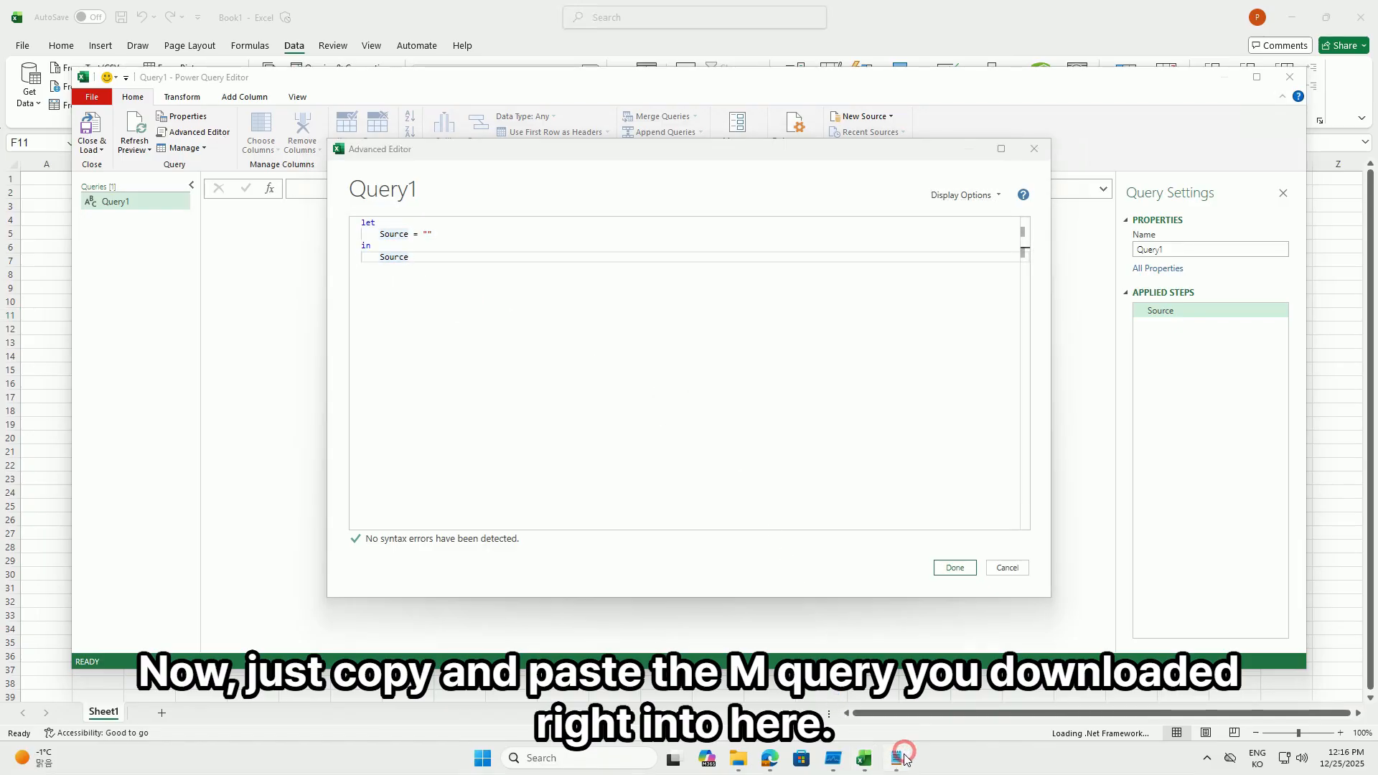
left_click(895, 758)
key("ctrl+a")
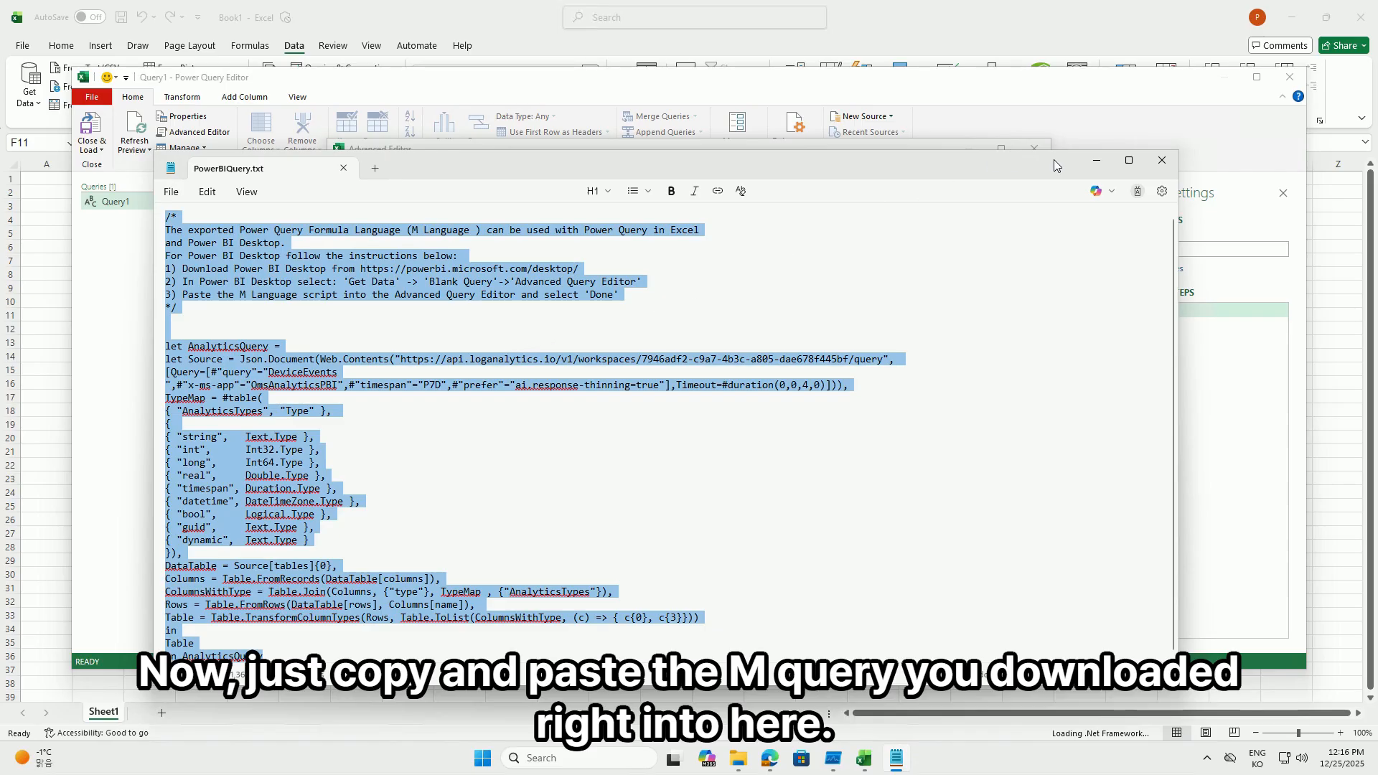
left_click(1091, 160)
left_click(587, 275)
key("ctrl+a")
key("ctrl+v")
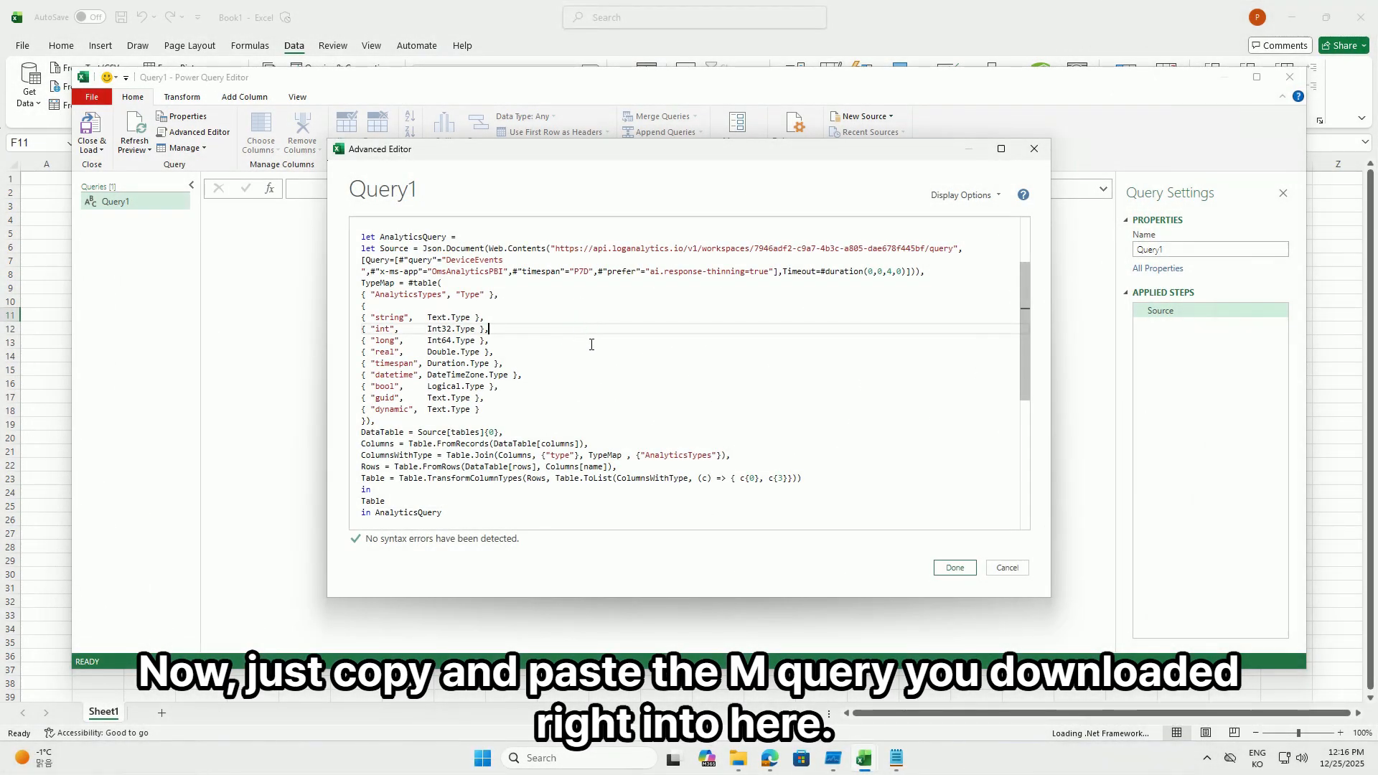
scroll(591, 343, "up", 3)
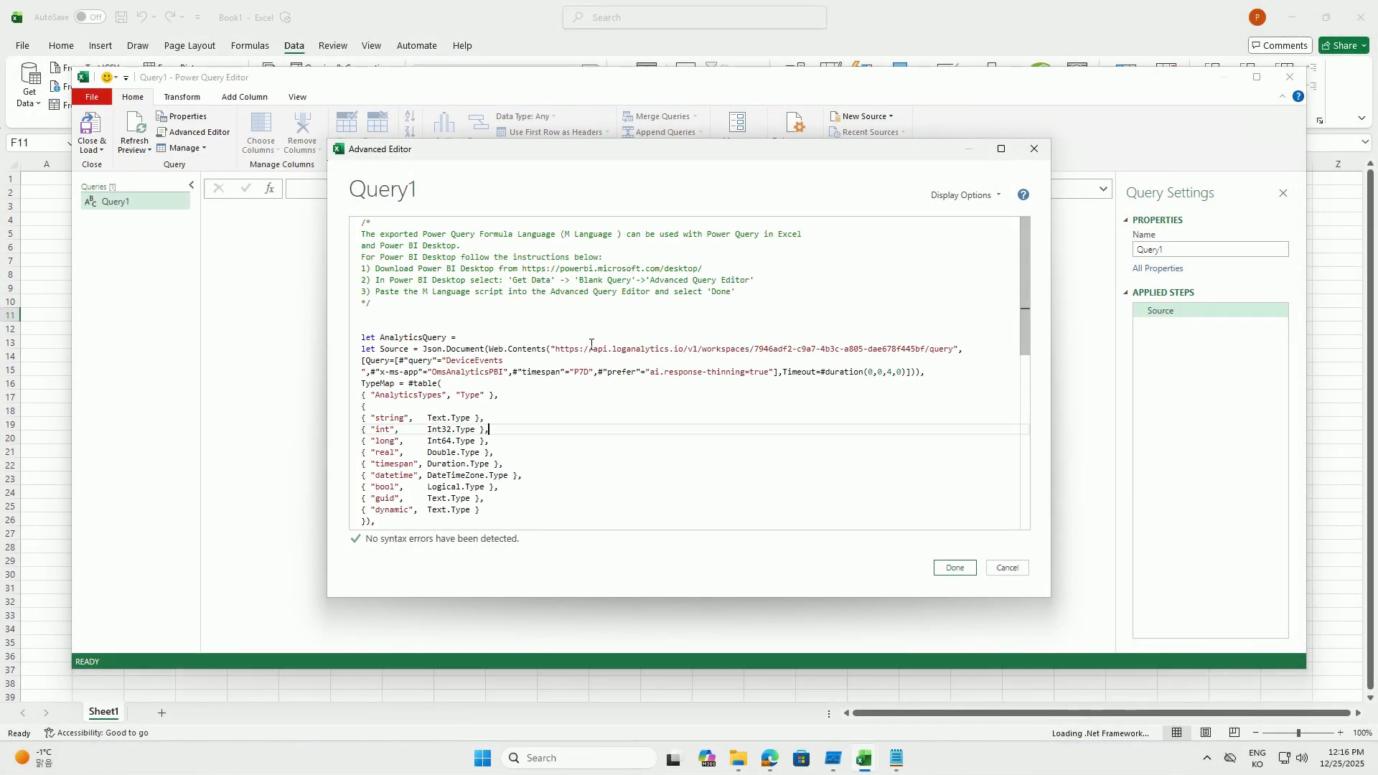
left_click(591, 359)
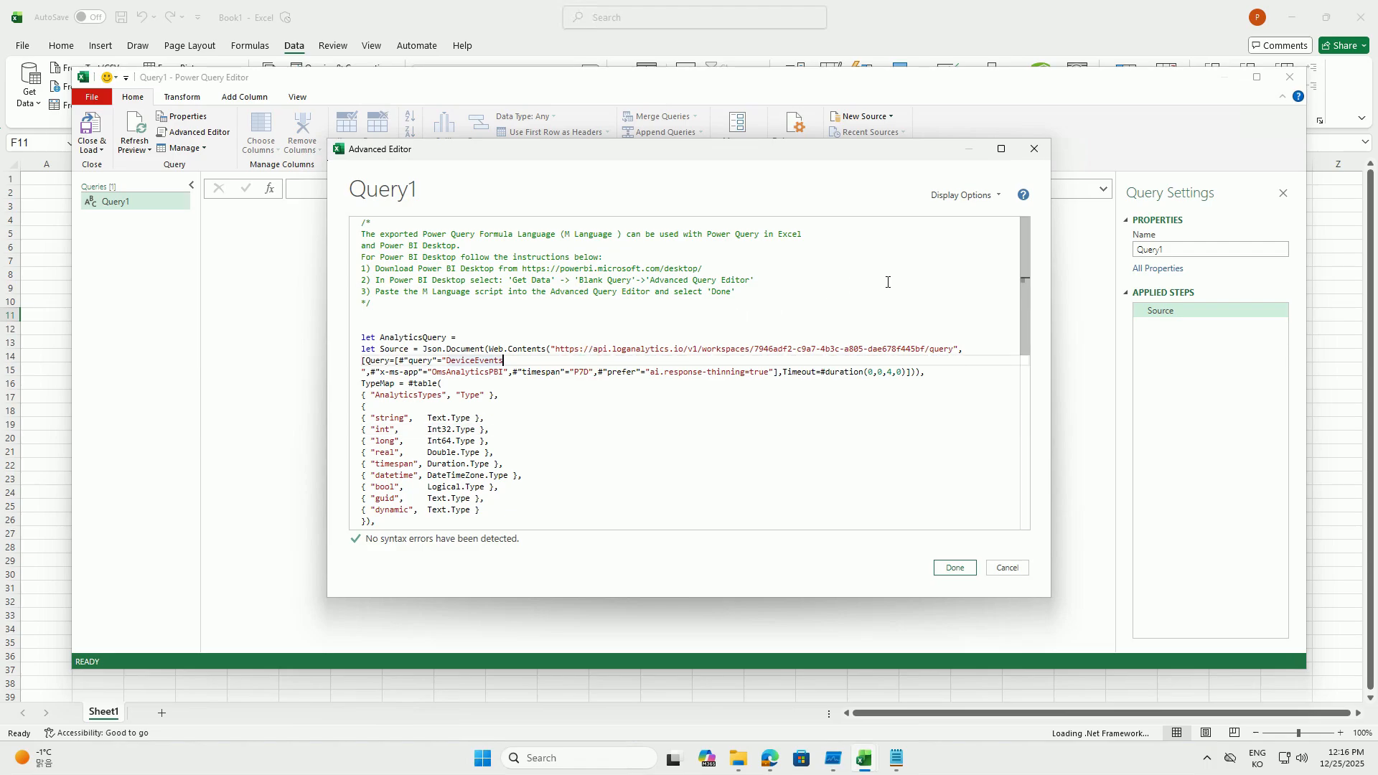
Step: Review the pasted M query in the Advanced Editor and accept it
scroll(887, 302, "down", 6)
scroll(745, 311, "up", 6)
left_click(498, 405)
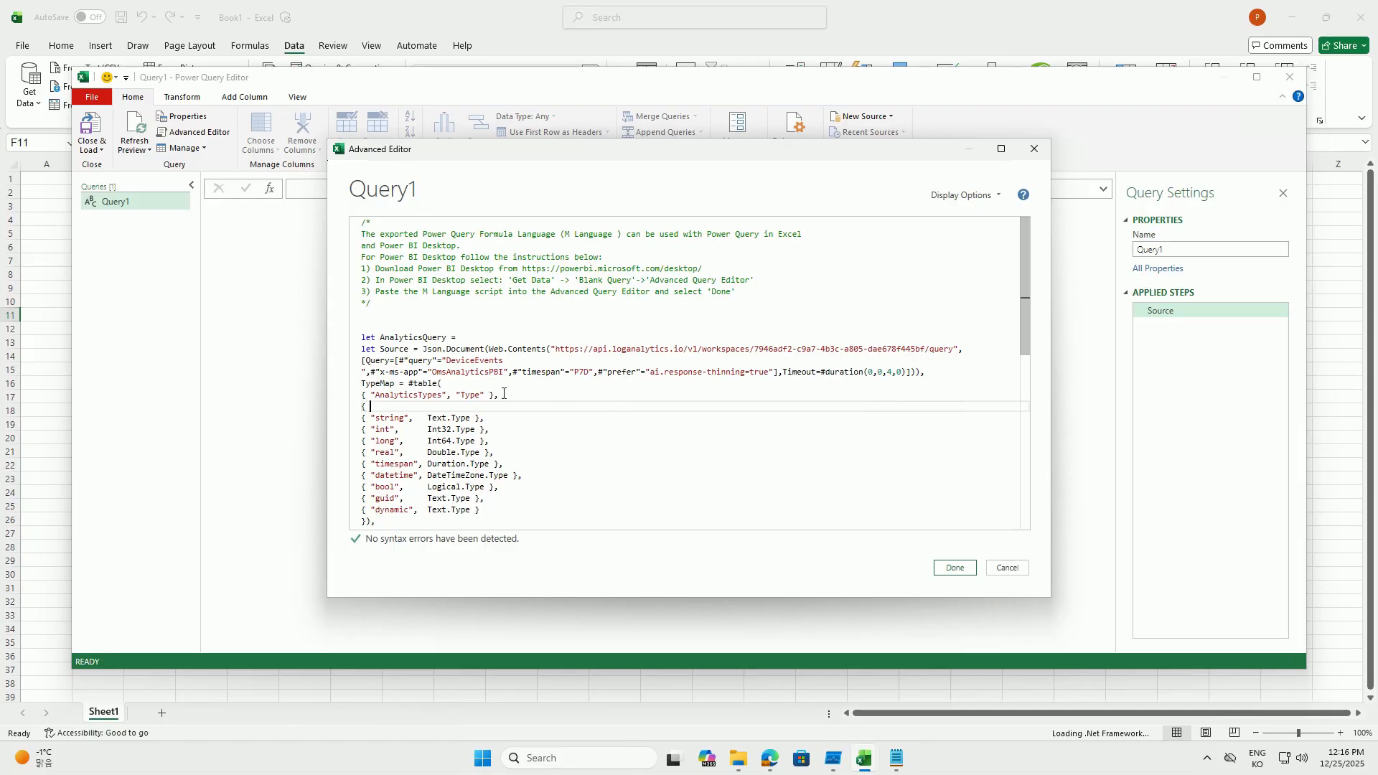
scroll(608, 403, "down", 5)
scroll(544, 402, "up", 5)
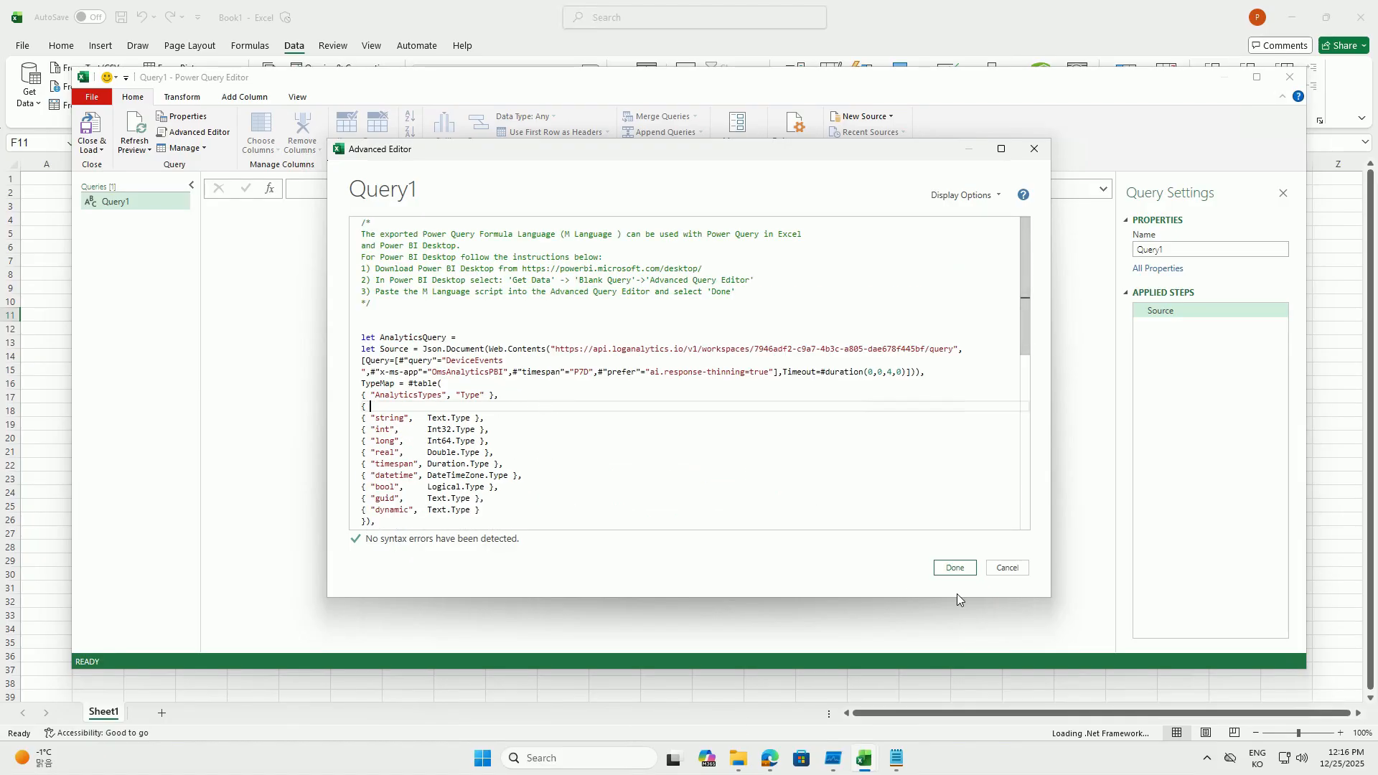
left_click(956, 568)
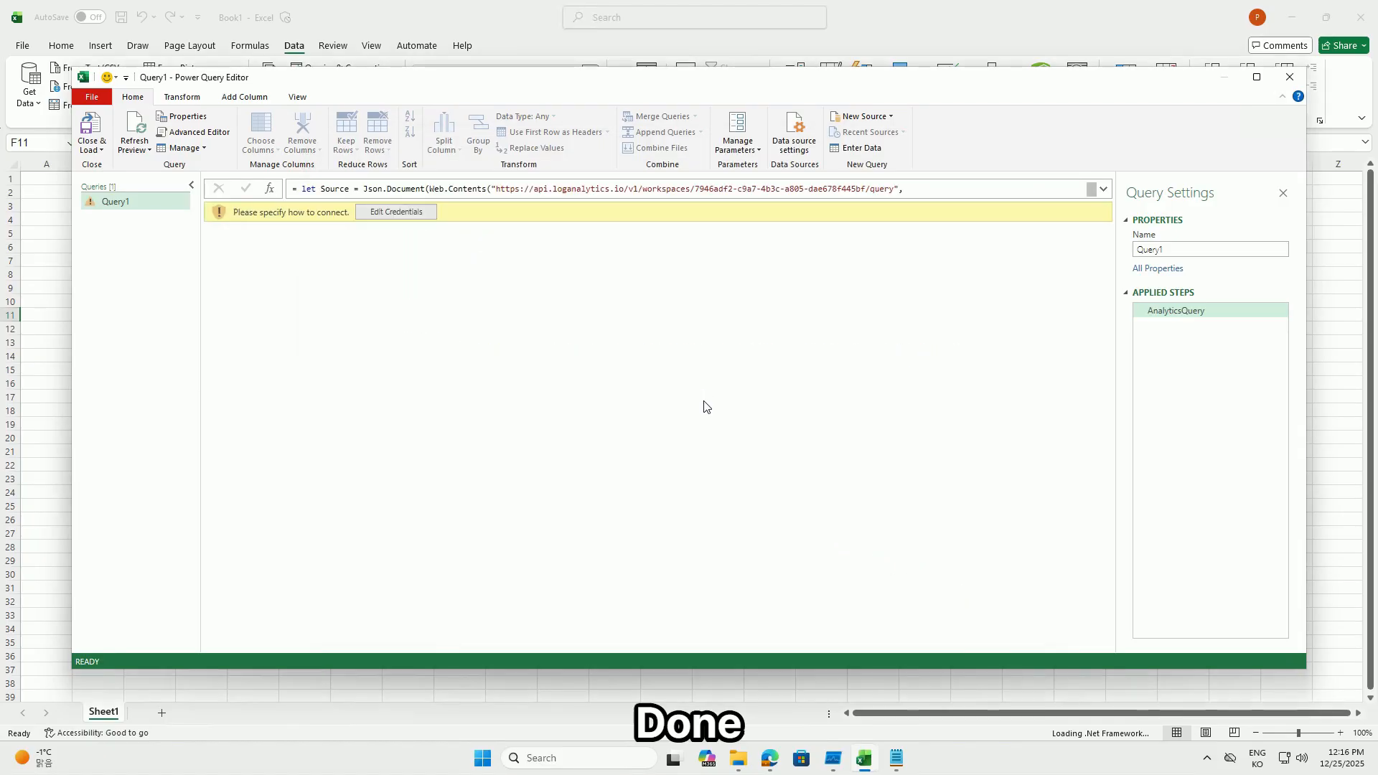
left_click(406, 213)
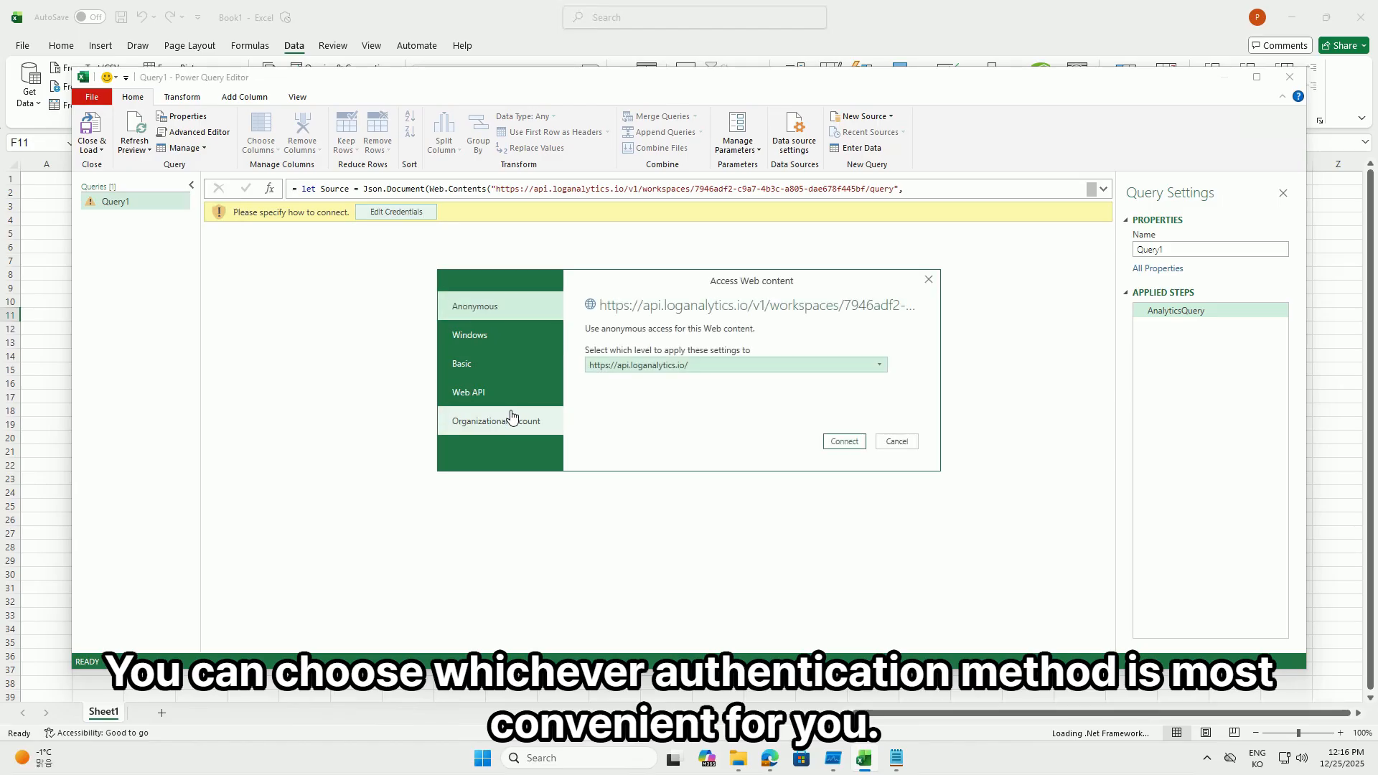
left_click(505, 399)
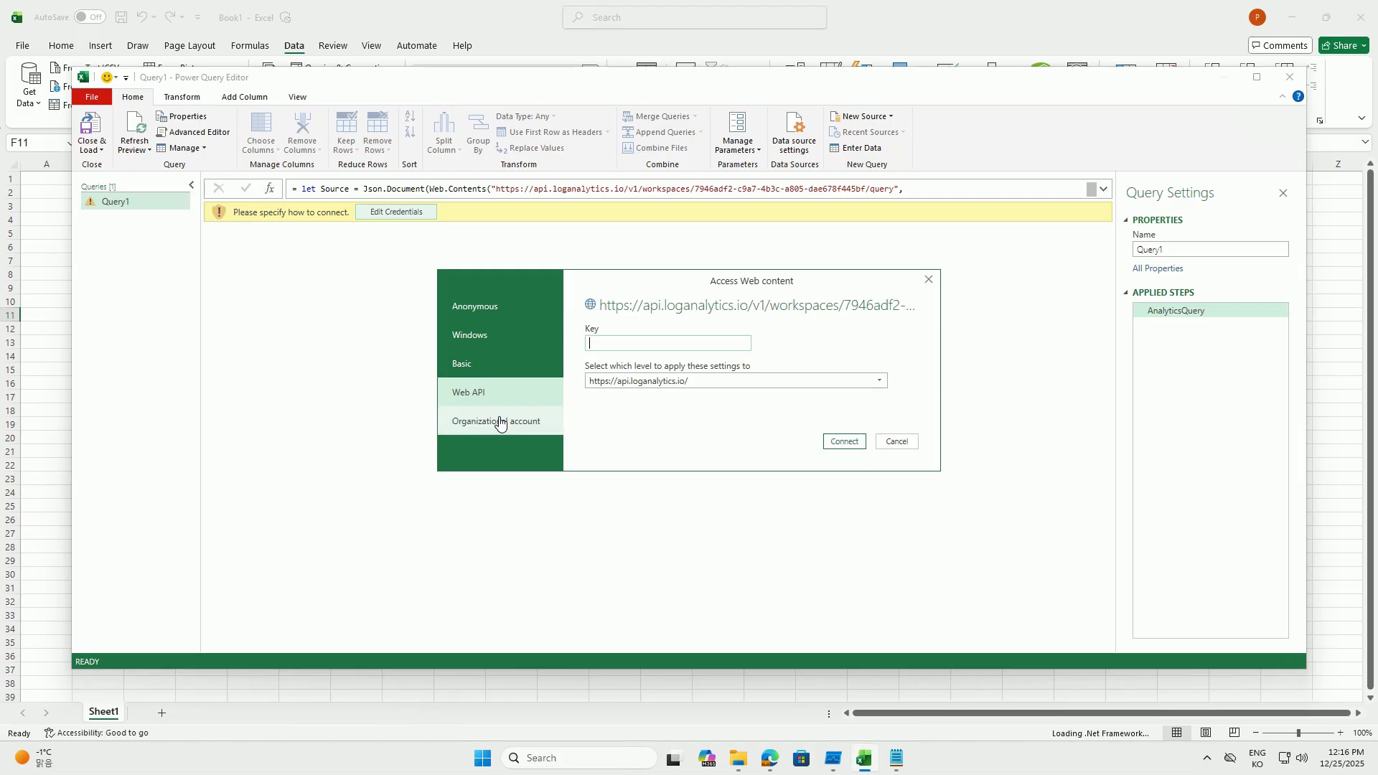
left_click(499, 427)
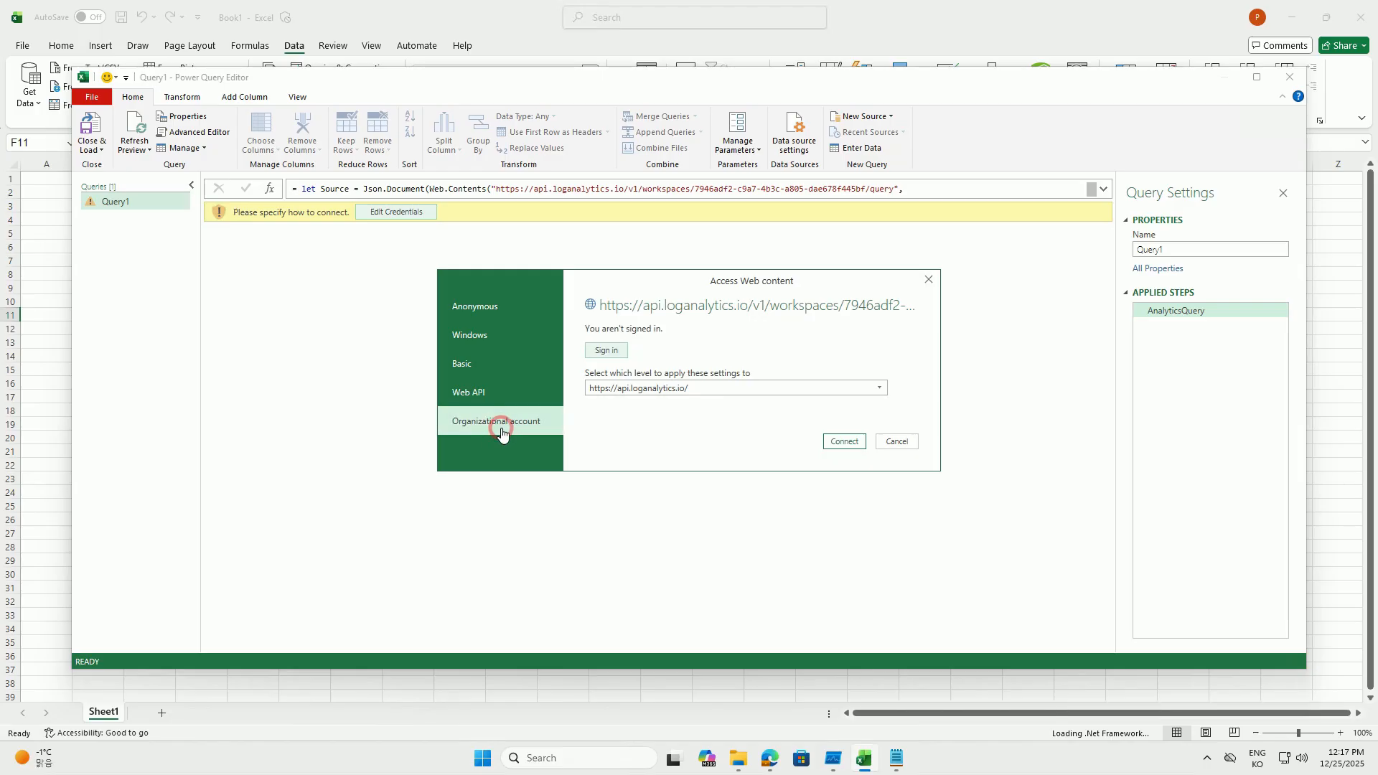
left_click(606, 351)
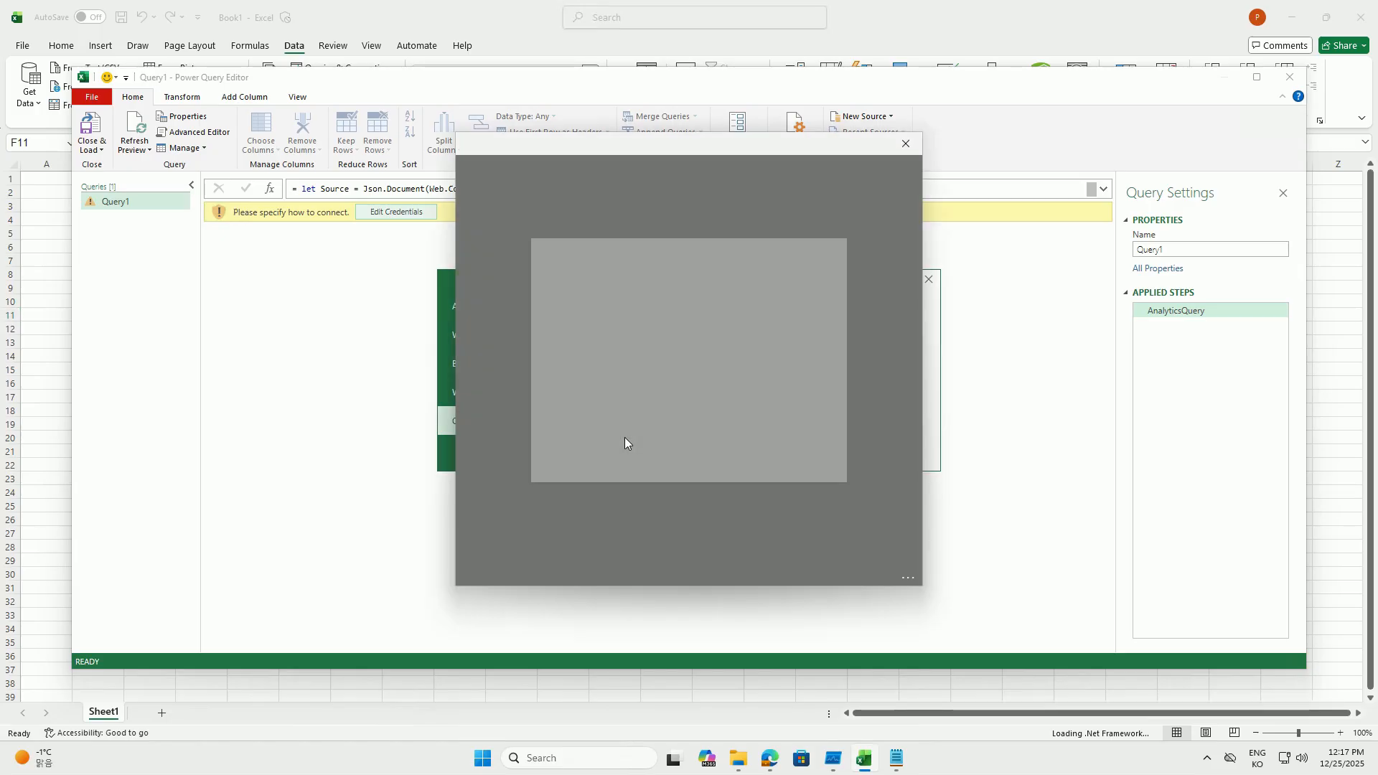
left_click(662, 355)
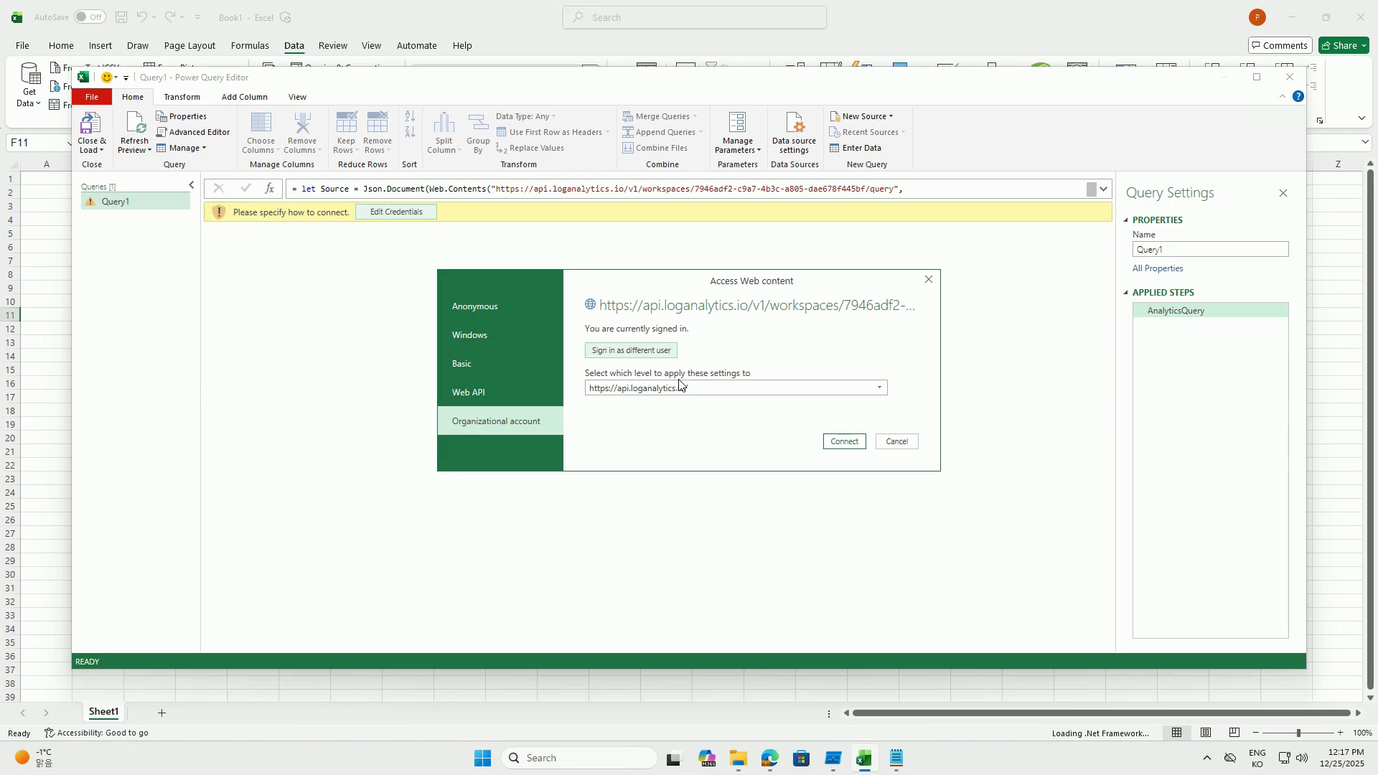
left_click(851, 444)
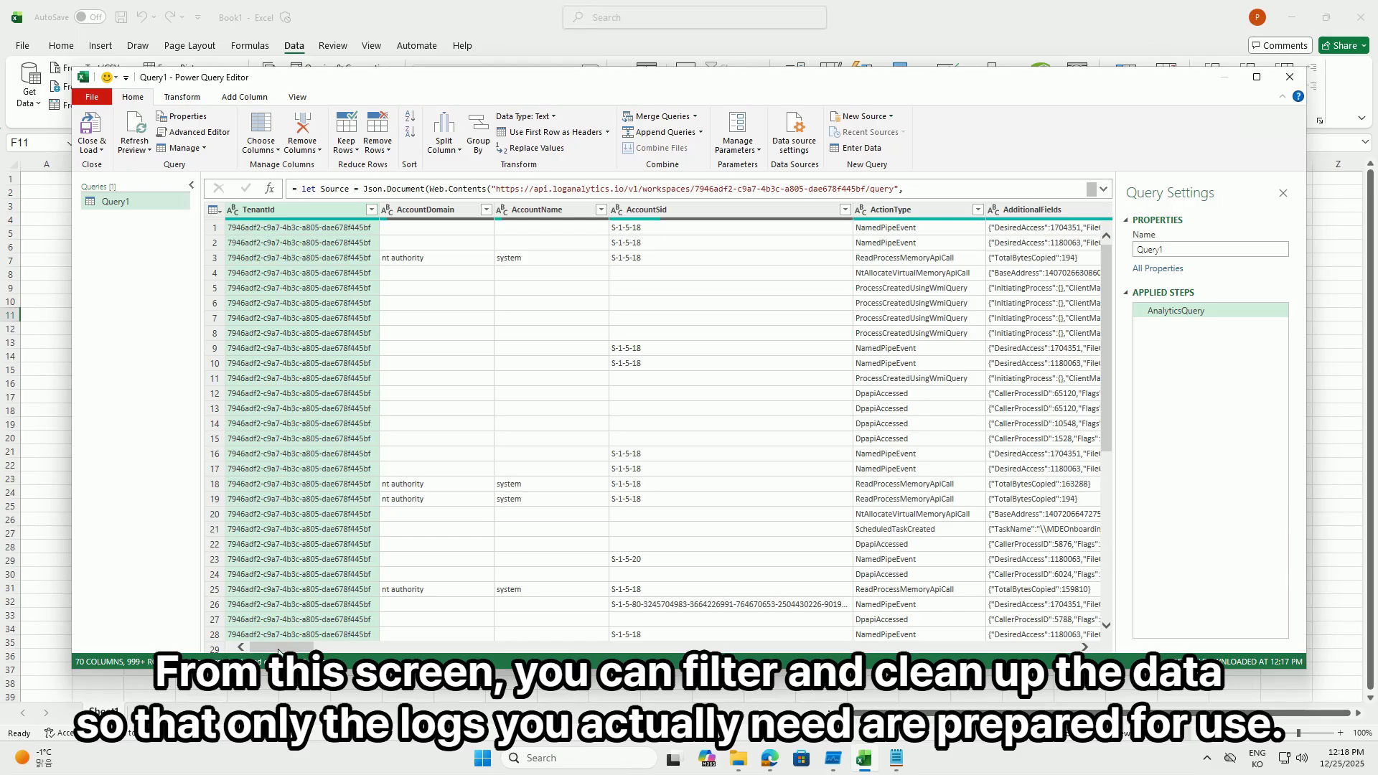
Step: Filter the DeviceName column to keep only edlp1, edlp2 and edlp3, loading the full value list first
left_click_drag(269, 649, 334, 646)
left_click_drag(334, 643, 342, 643)
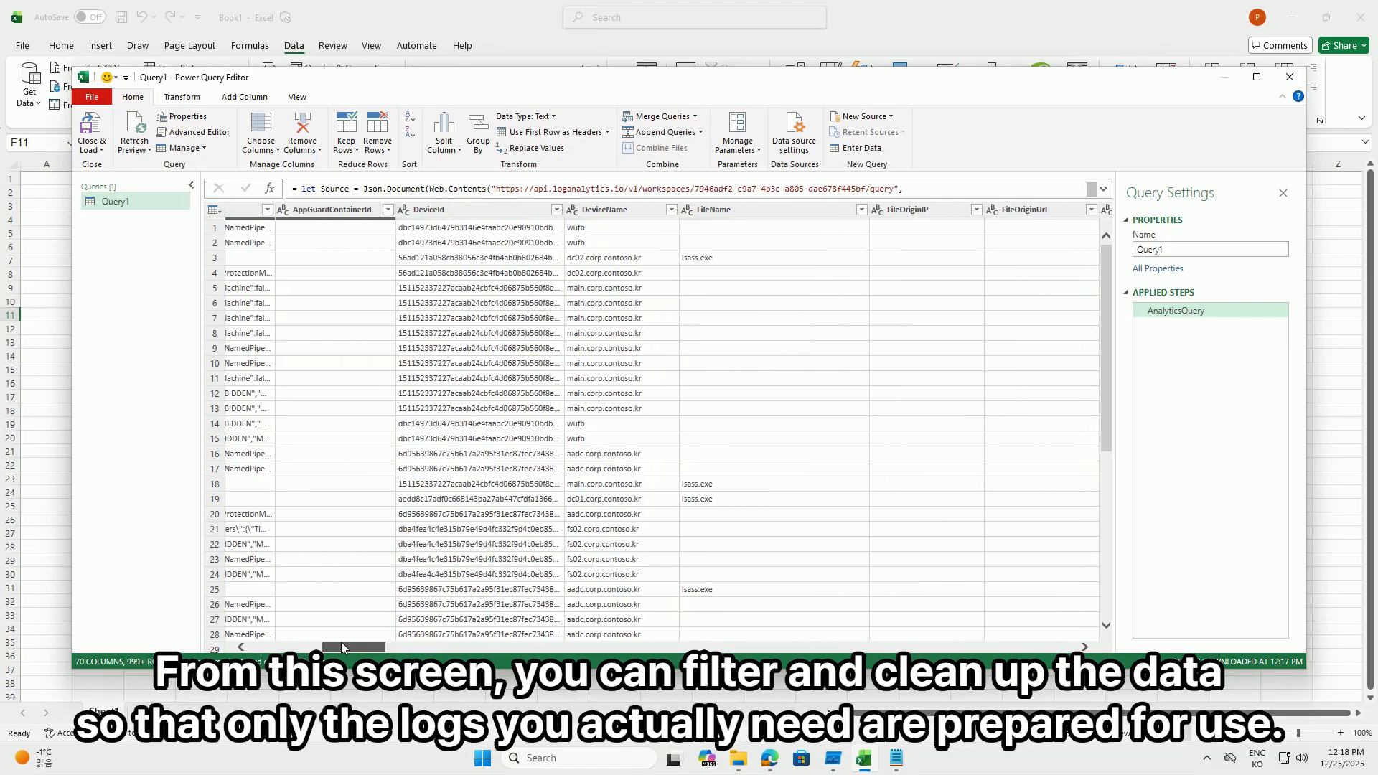
left_click(671, 209)
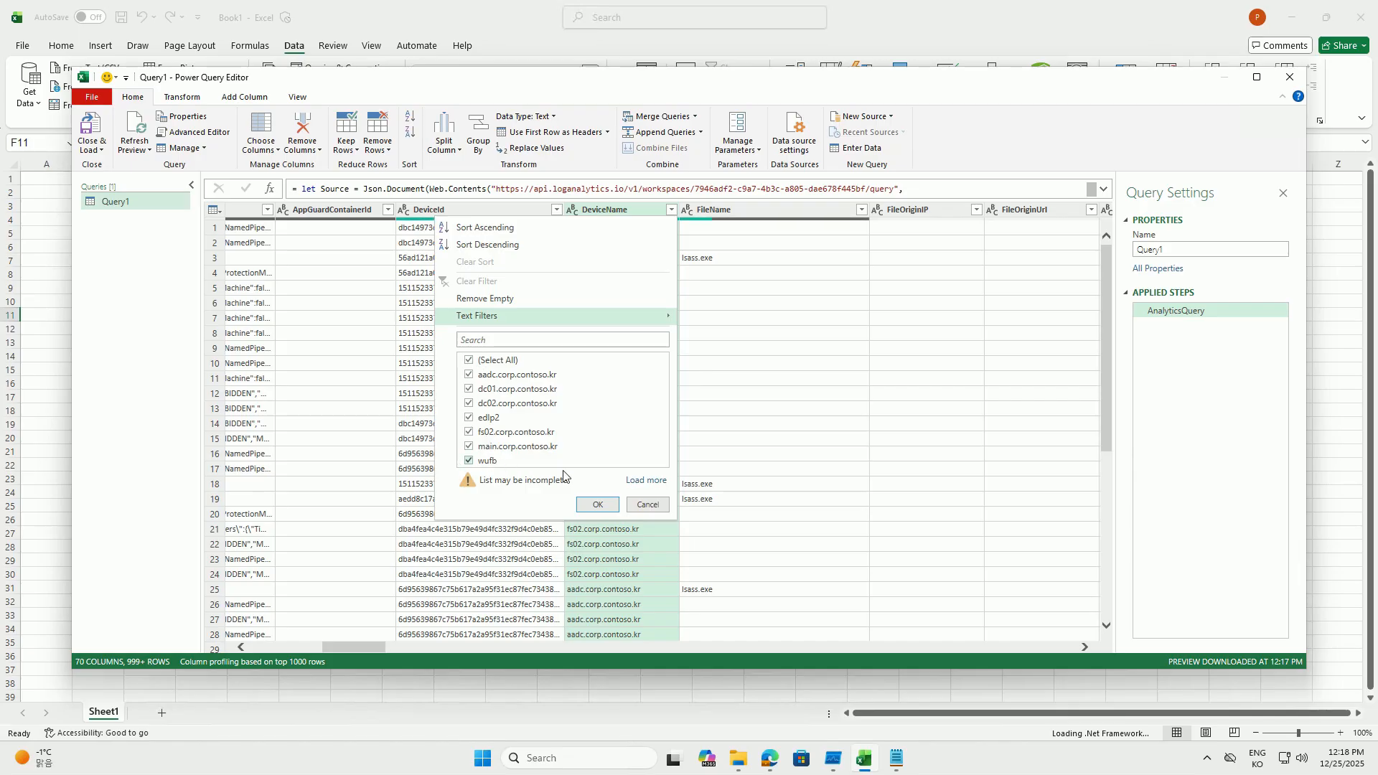
left_click(648, 480)
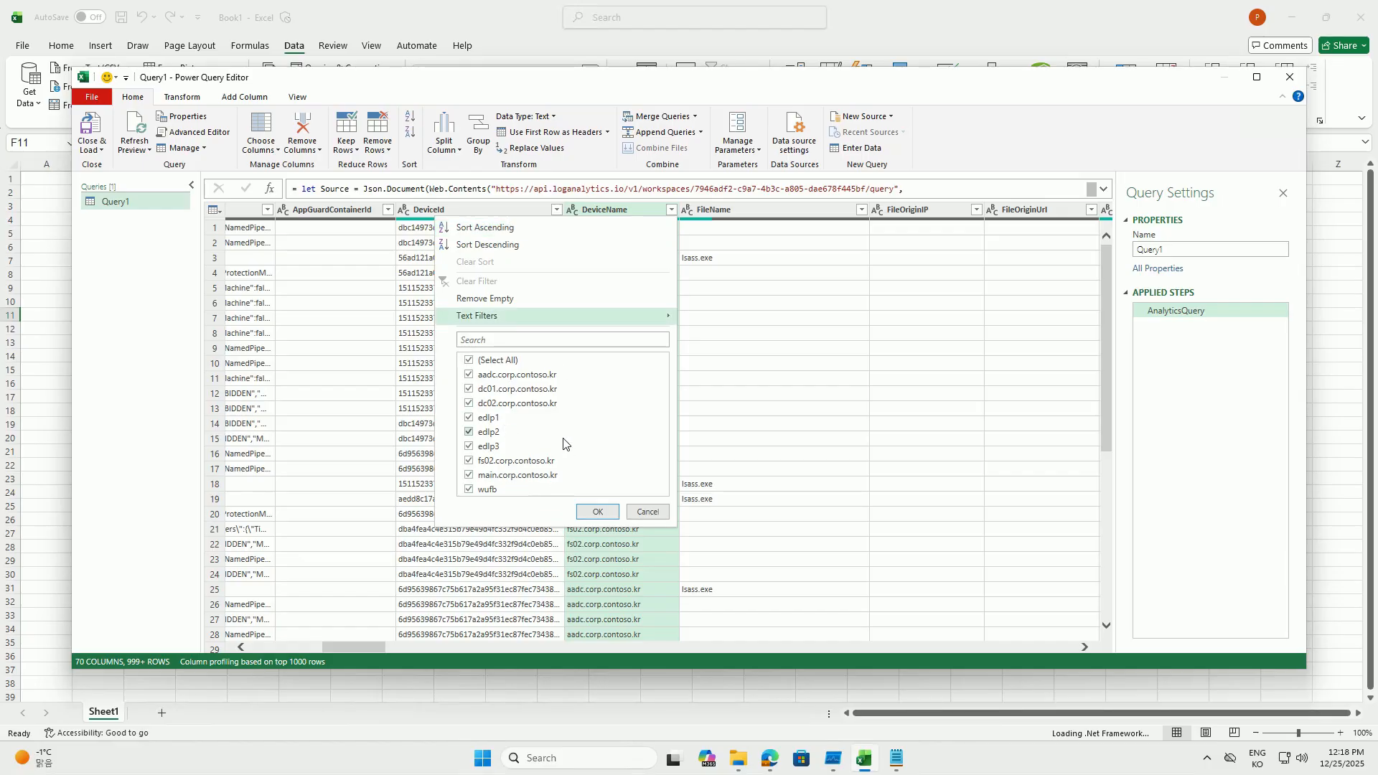
left_click(469, 403)
left_click(469, 389)
left_click(469, 374)
left_click(468, 461)
left_click(469, 476)
left_click(469, 490)
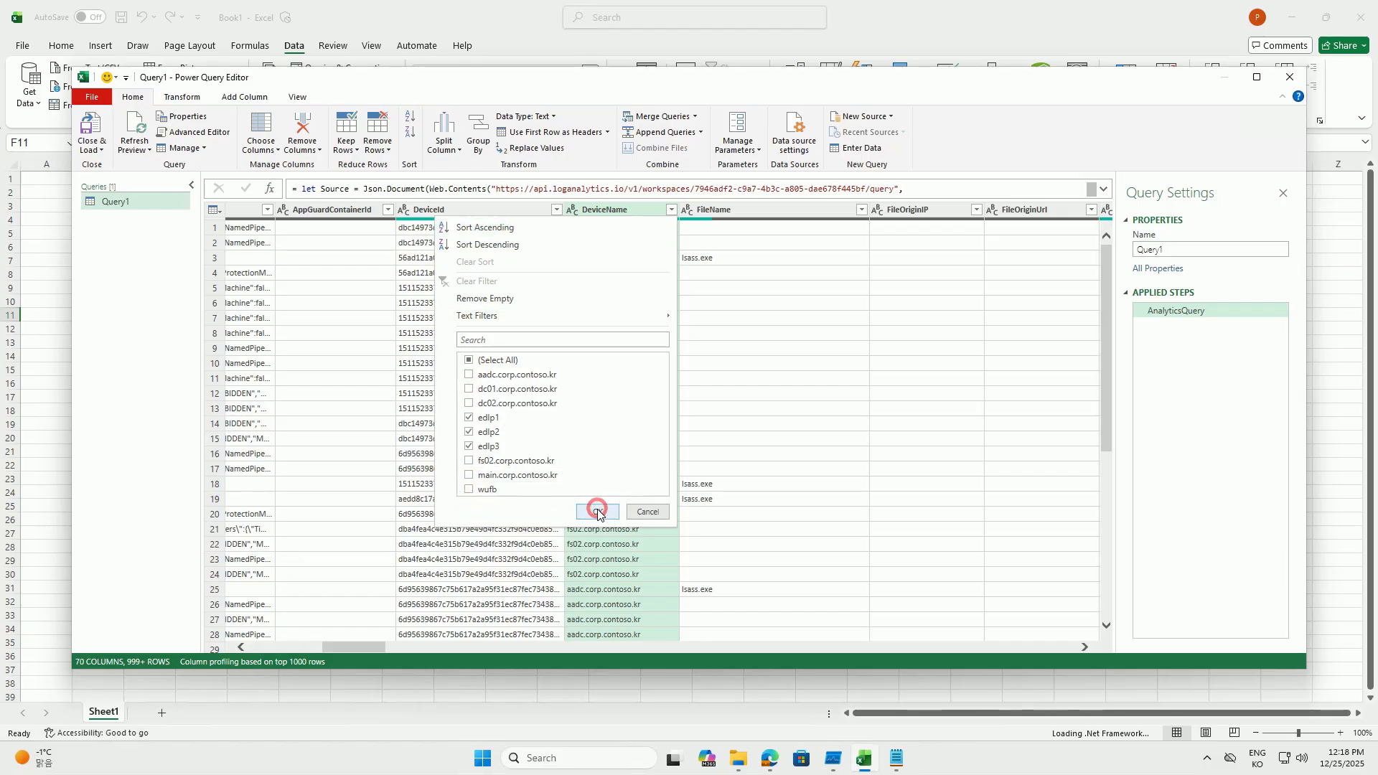
left_click(596, 512)
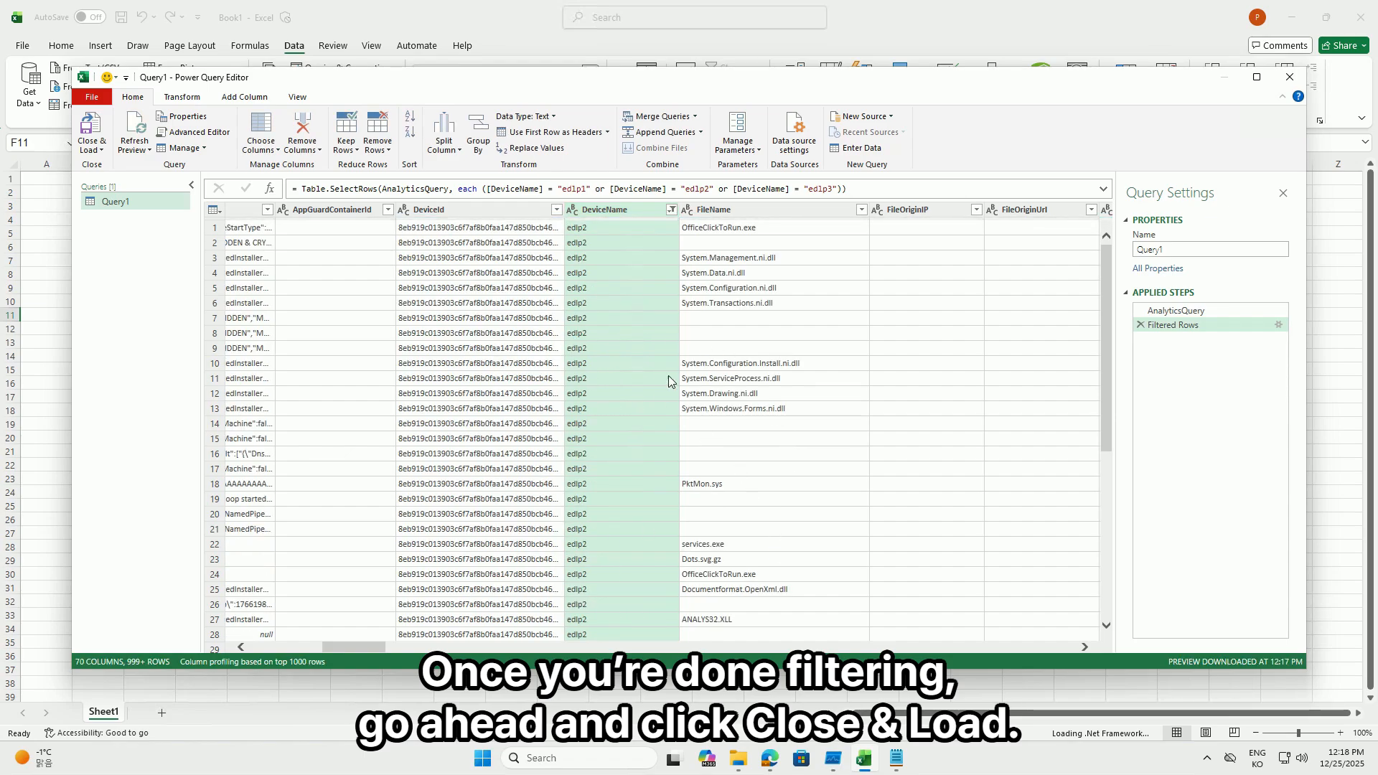
Step: Rename the query to DeviceEvents, close the Power Query Editor and load the data into the workbook
left_click_drag(369, 645, 327, 651)
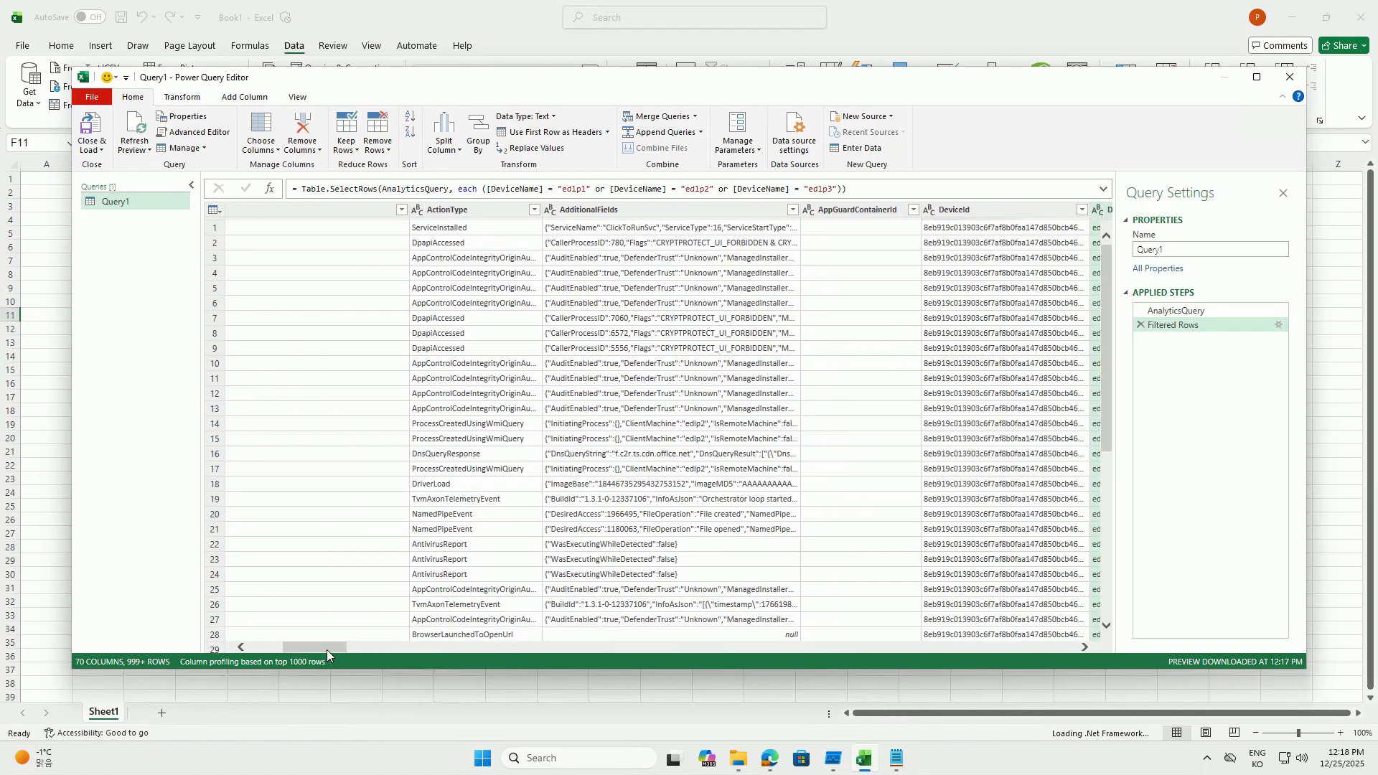
double_click(1141, 253)
type("Device")
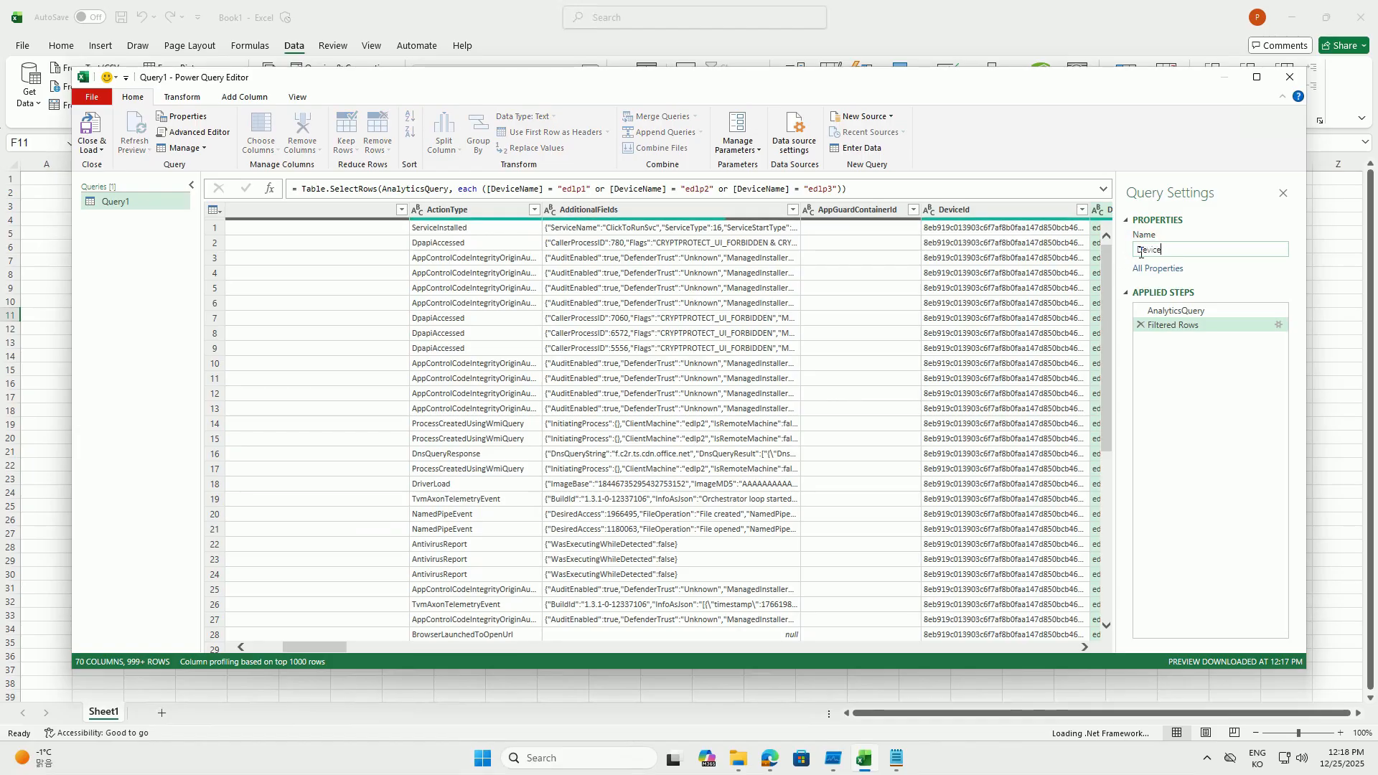
type("Events")
key("Return")
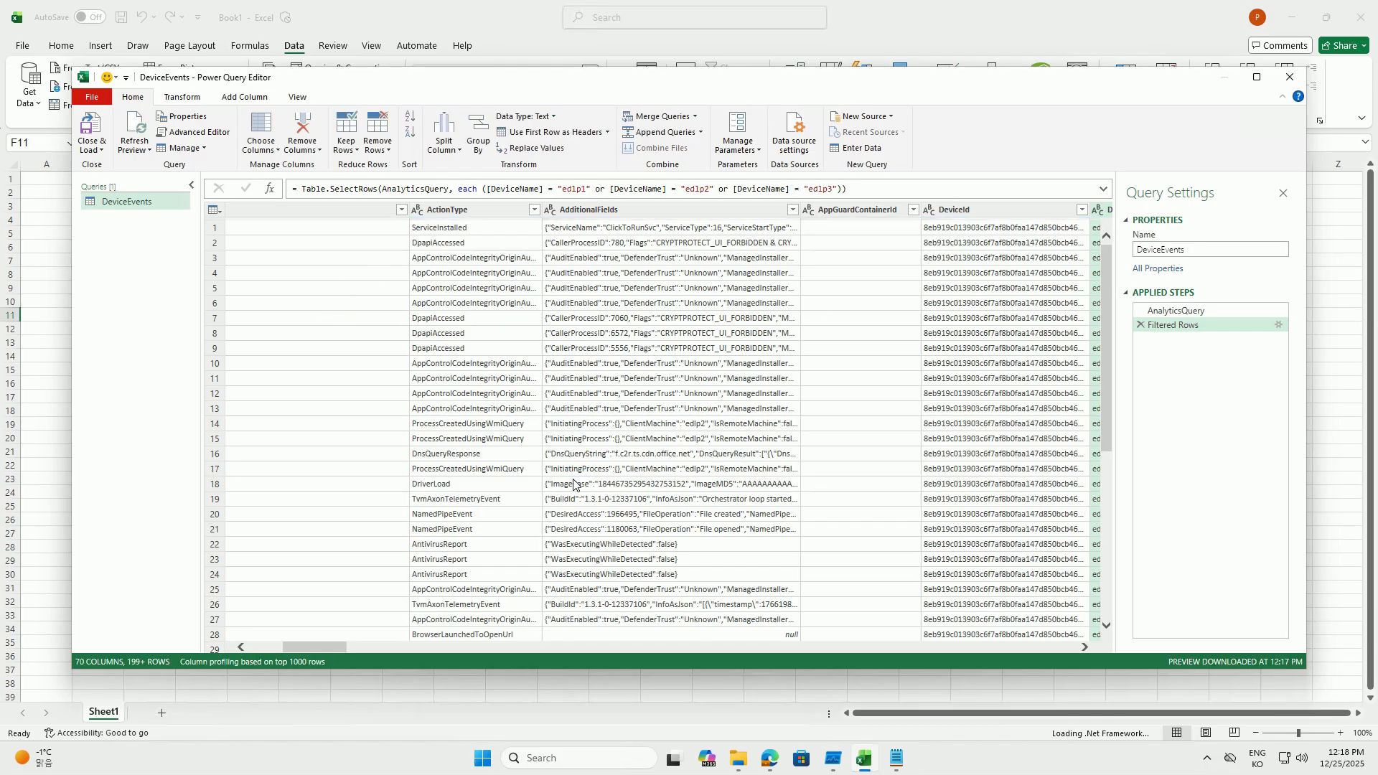
left_click(92, 129)
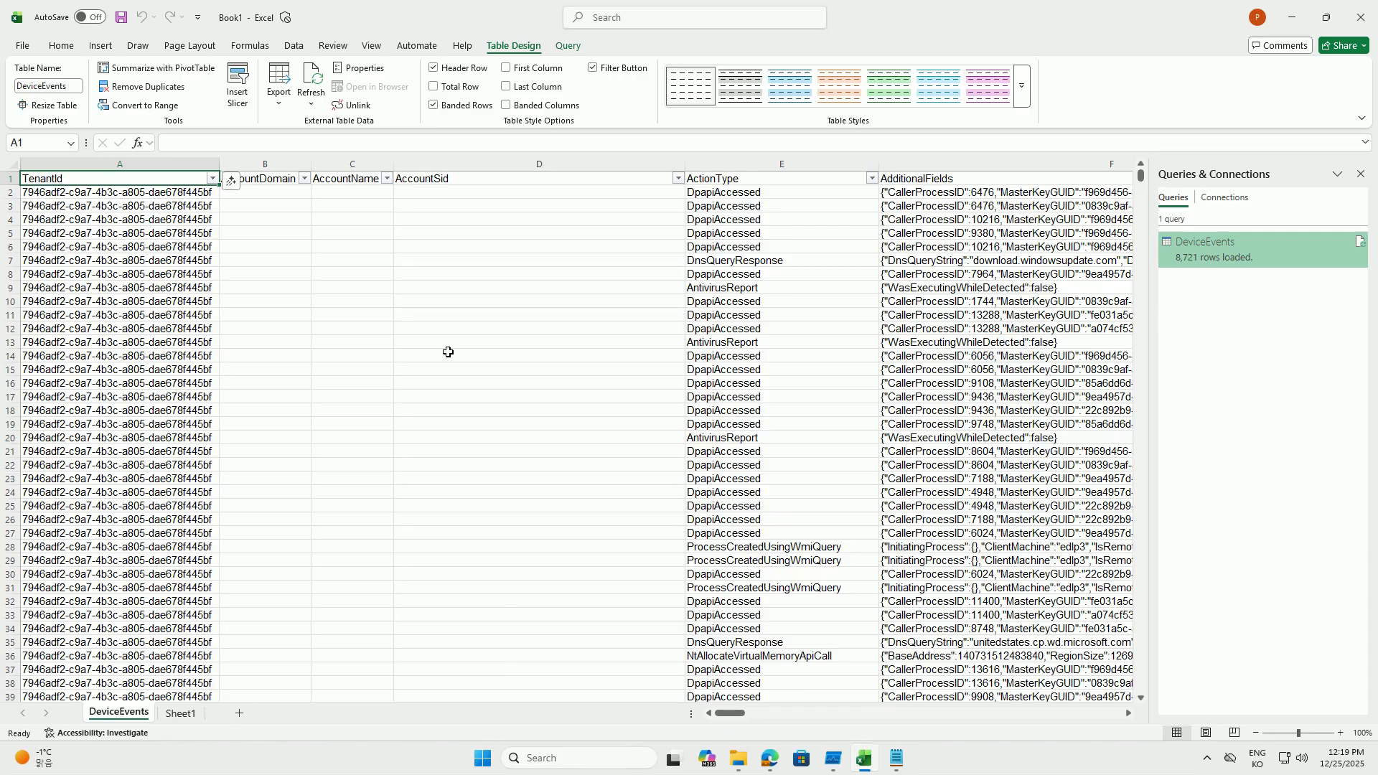
Step: Apply the light green banded table style to the DeviceEvents table and look over the rows
left_click(333, 381)
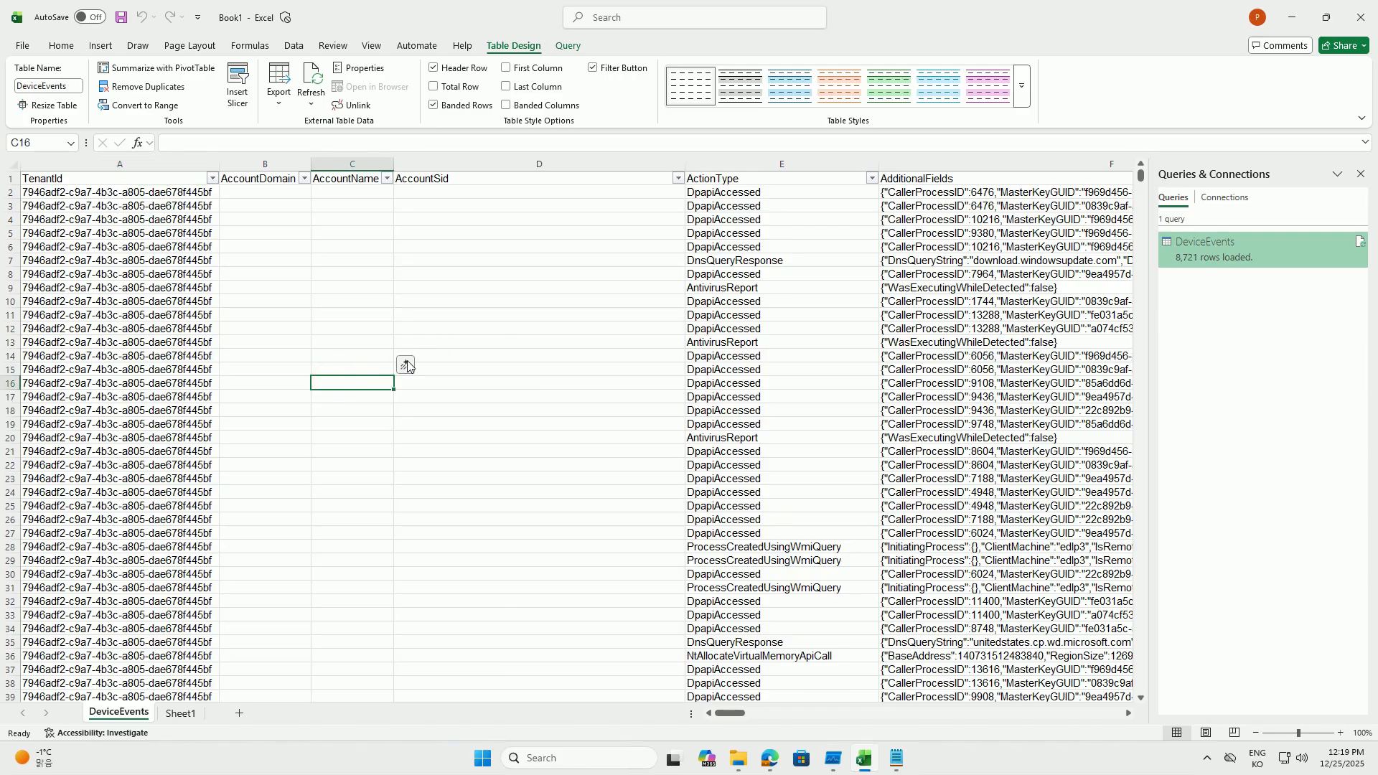
scroll(728, 368, "down", 3)
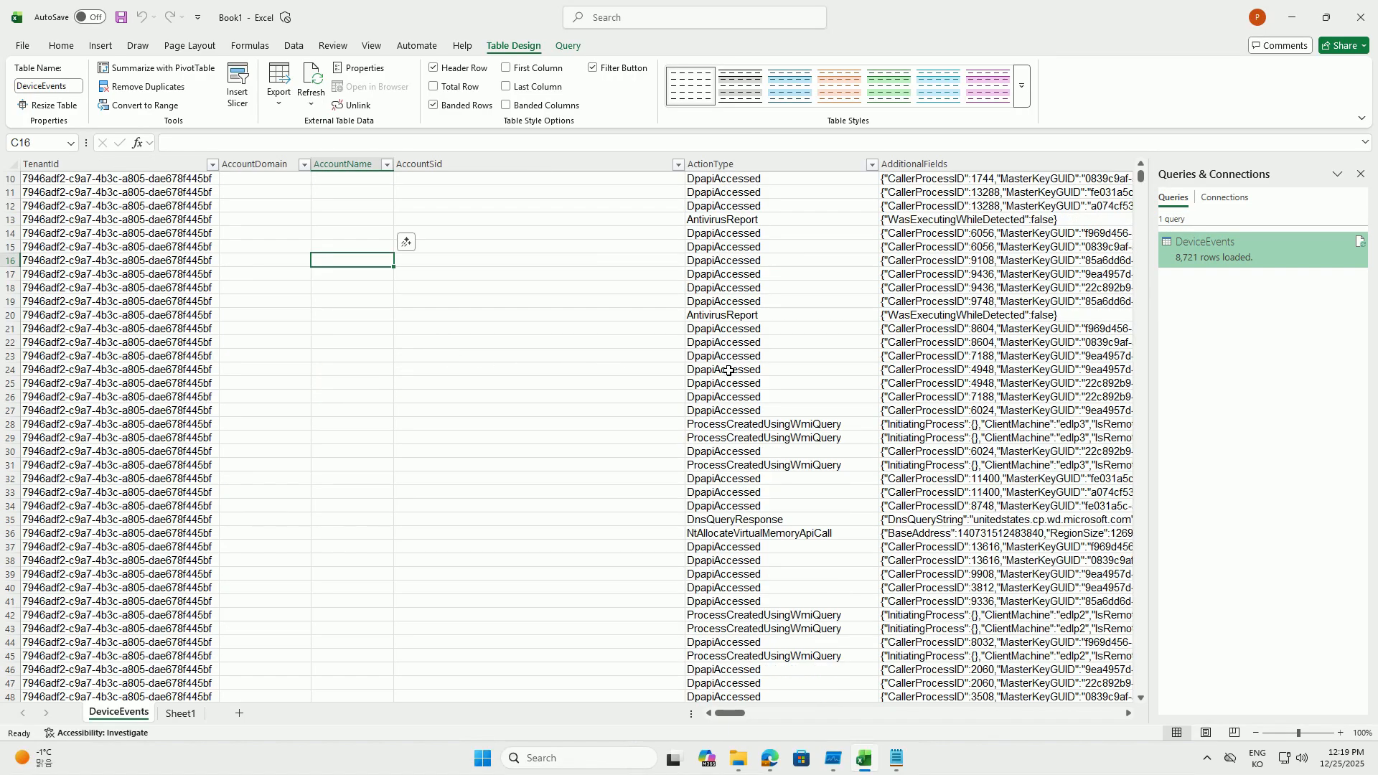
scroll(728, 369, "up", 3)
left_click(727, 368)
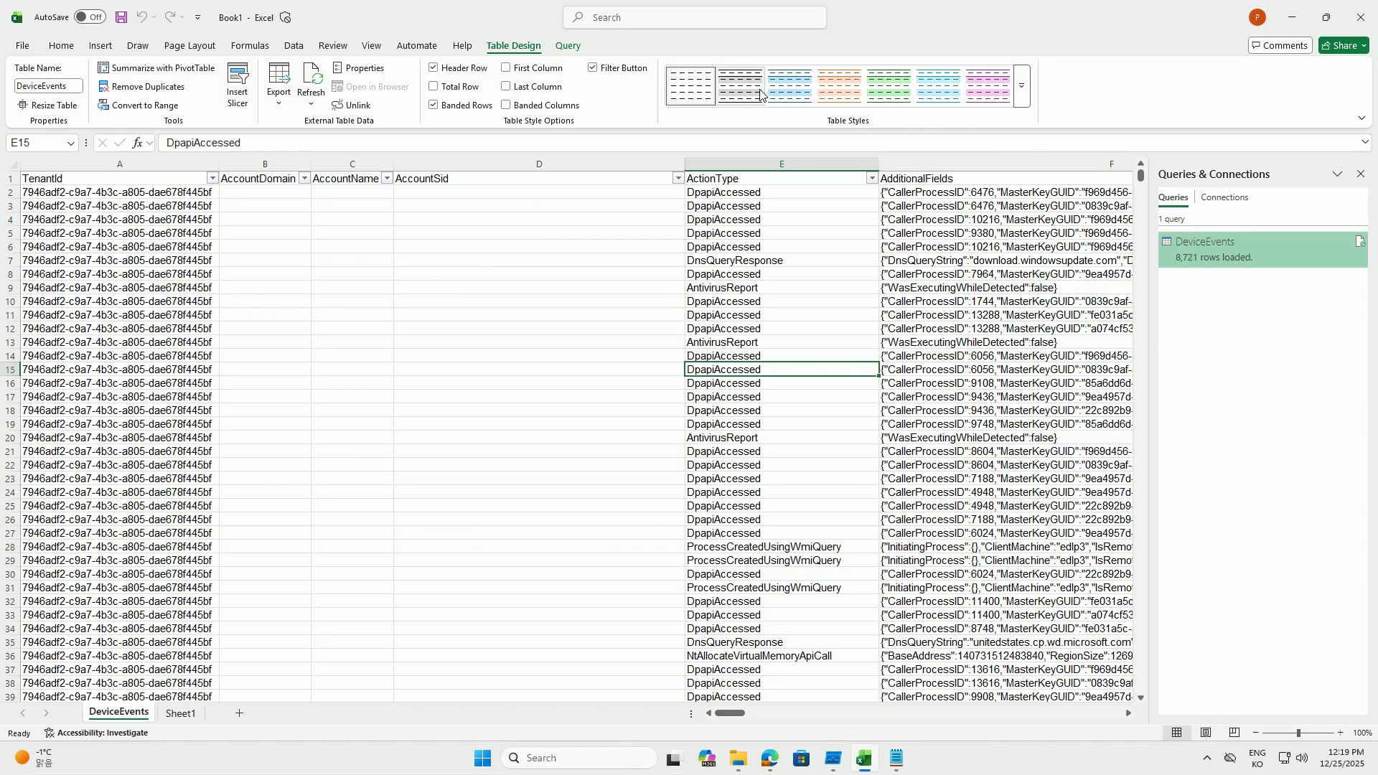
left_click(882, 89)
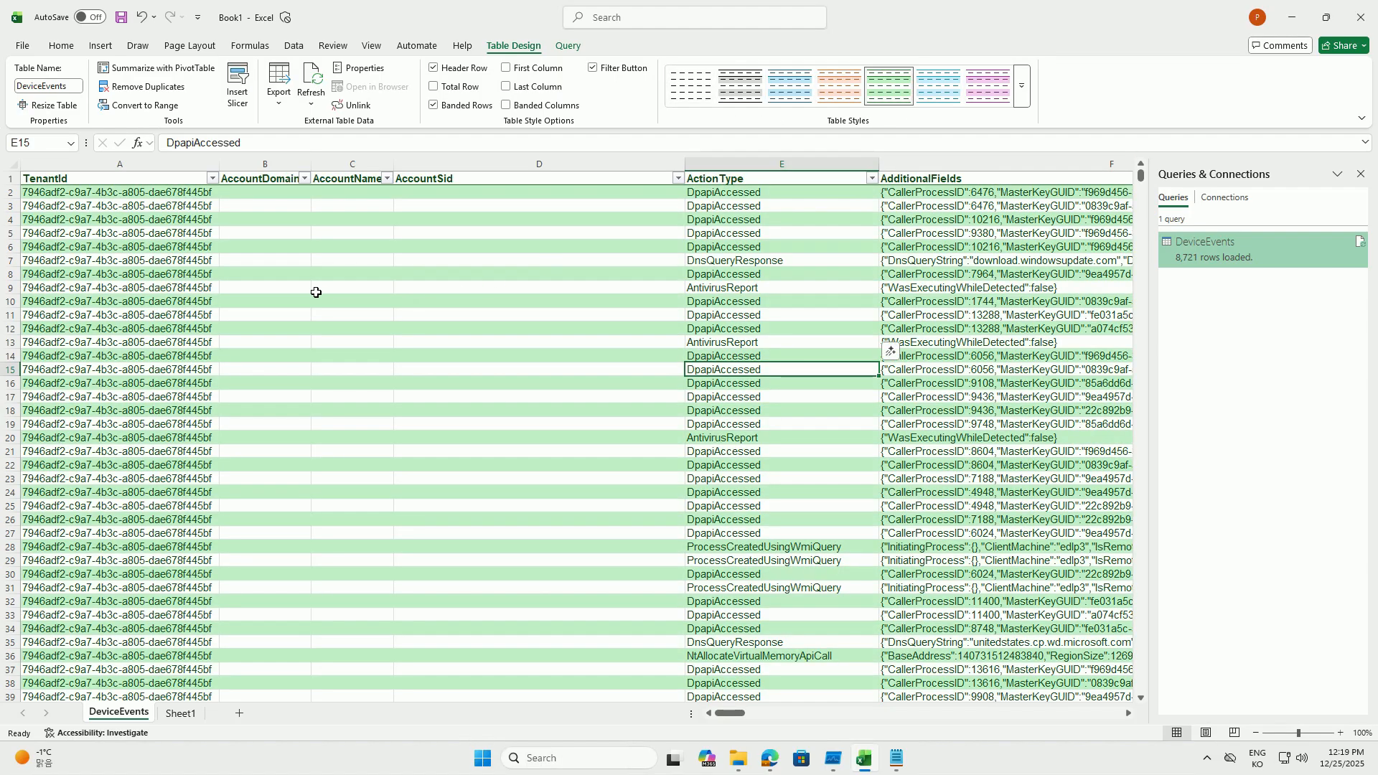
left_click(175, 330)
scroll(199, 352, "down", 5)
scroll(197, 354, "up", 5)
mouse_move(727, 714)
left_mouse_down()
mouse_move(1114, 719)
mouse_move(717, 714)
left_mouse_up()
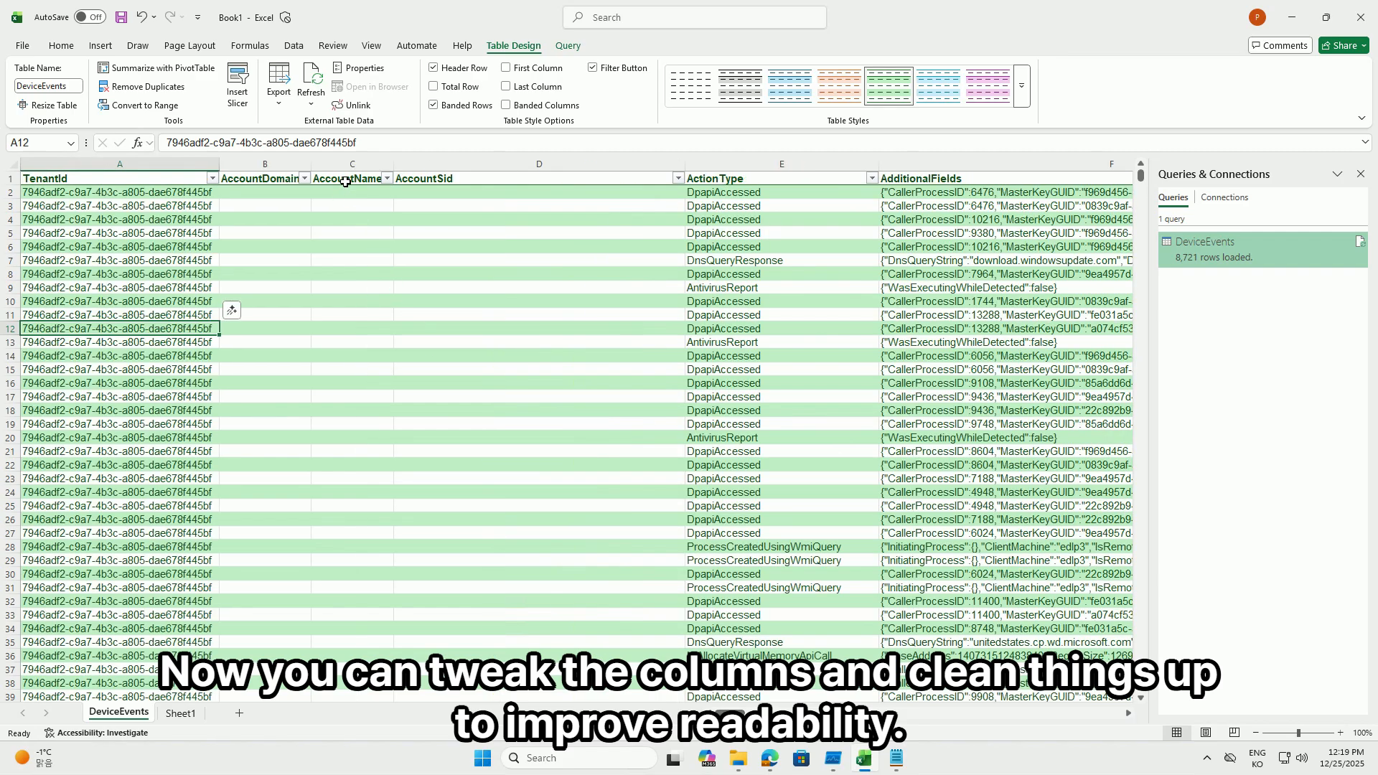
Step: Try to cut the AccountName column and paste it over the TenantId column
right_click(351, 157)
left_click(394, 209)
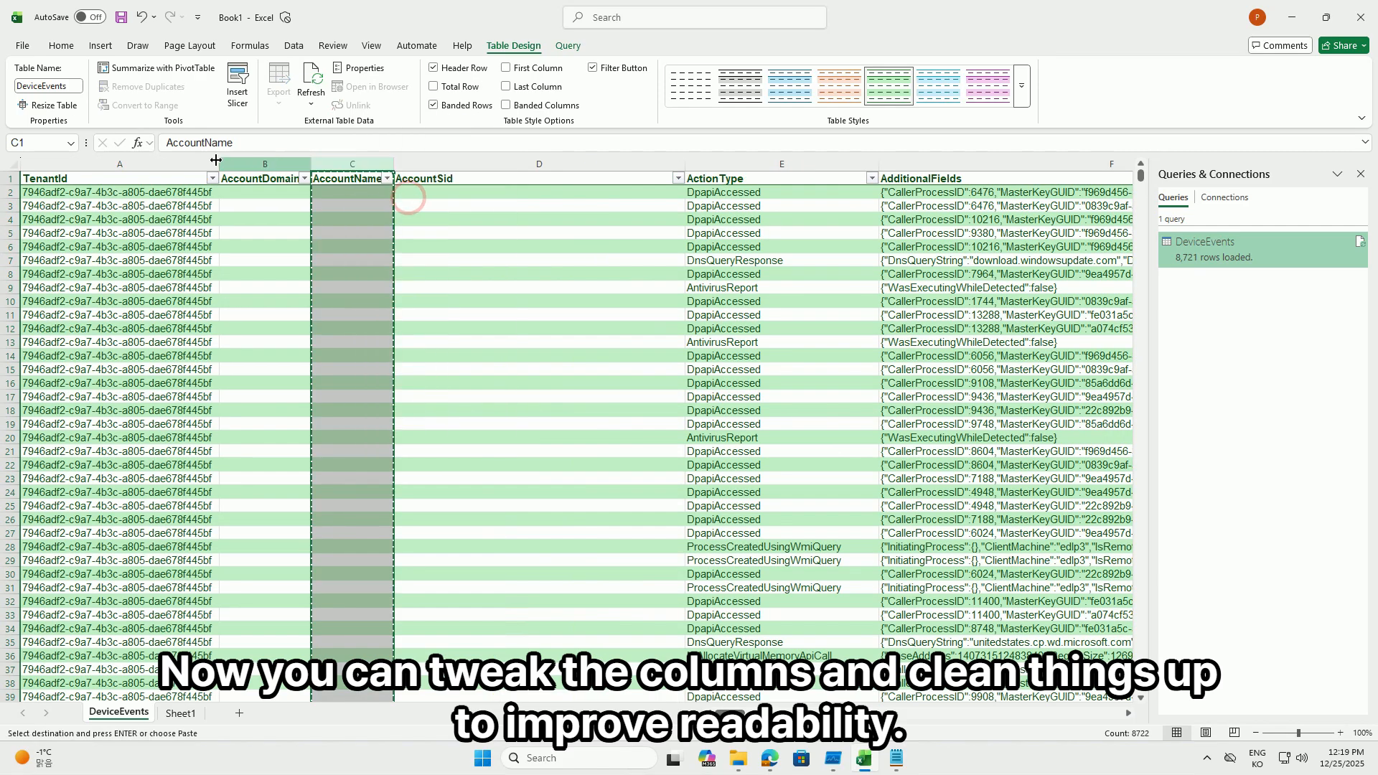
right_click(164, 157)
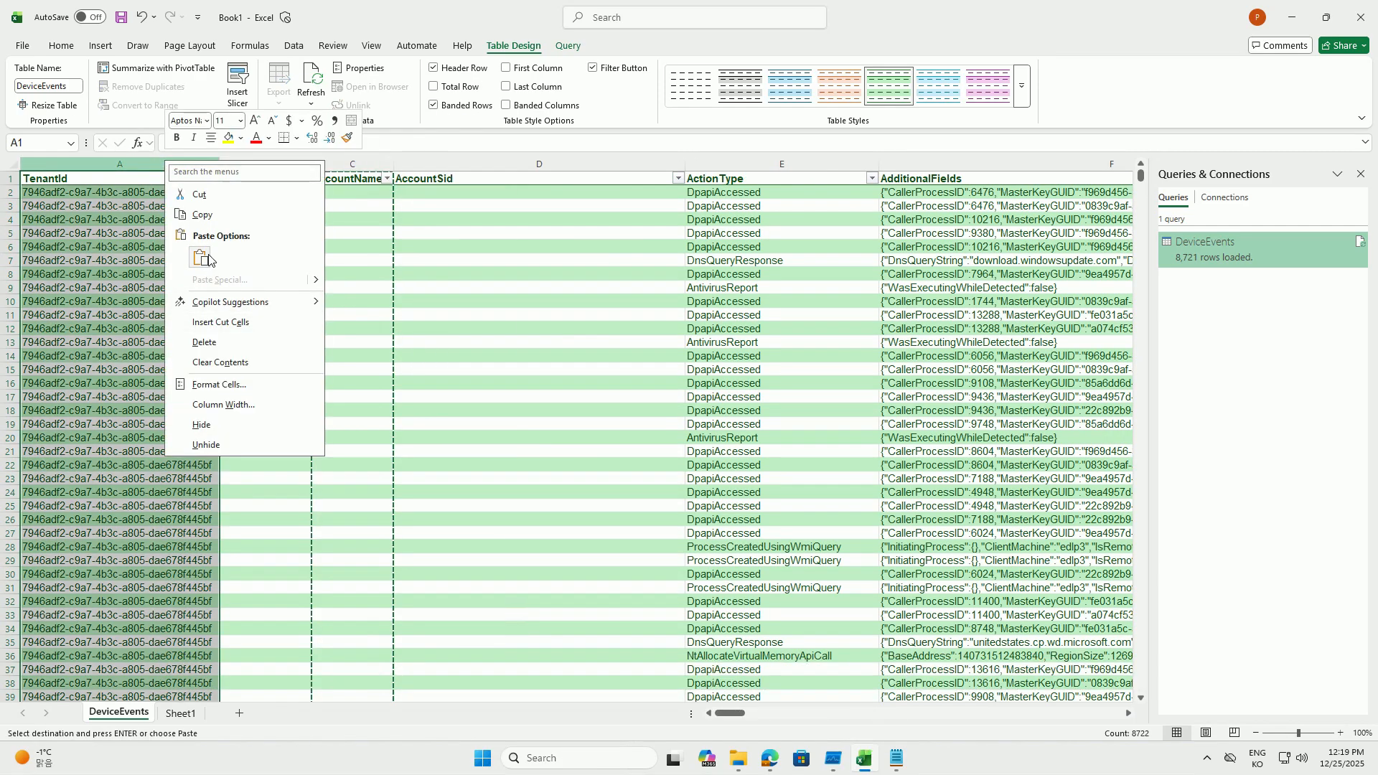
left_click(207, 254)
left_click(695, 425)
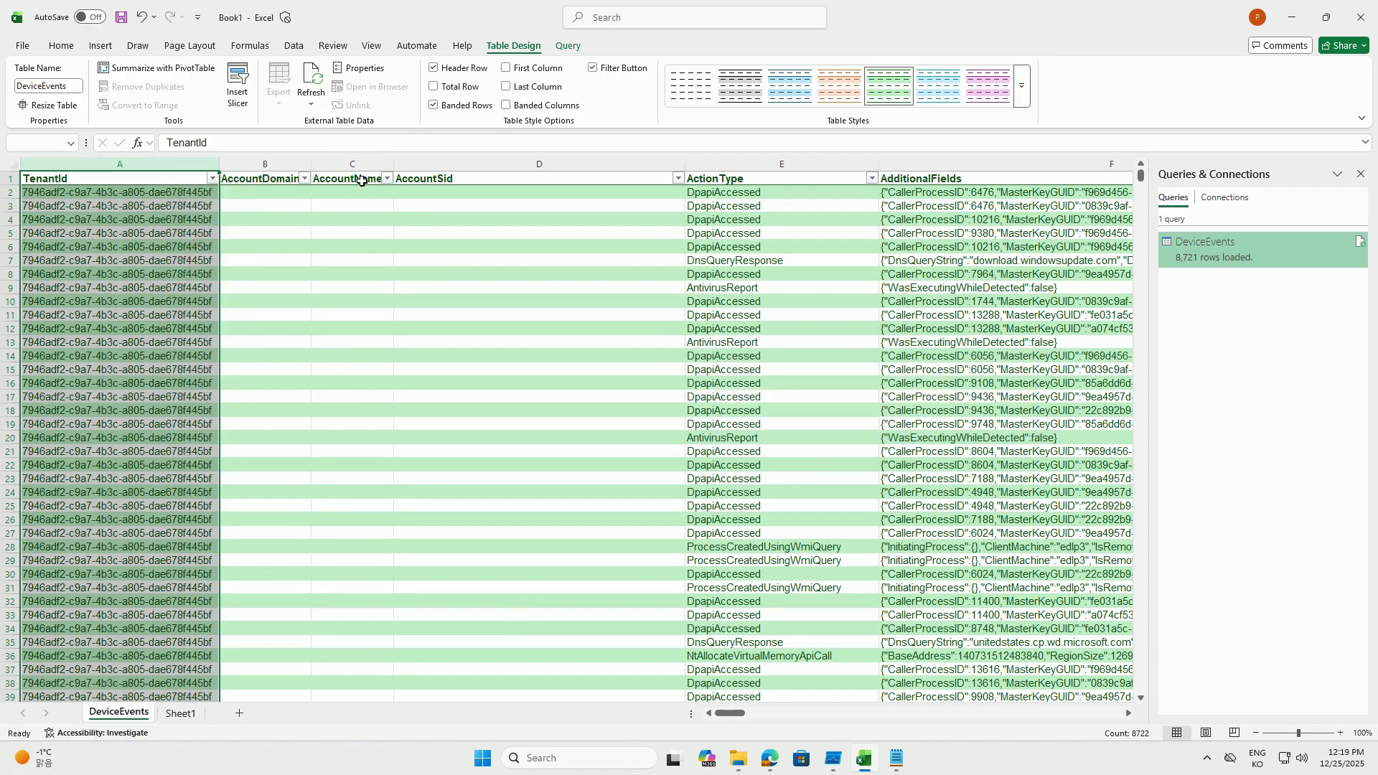
Step: Move the AccountDomain column so that it sits directly before the ActionType column
left_click(266, 164)
key("ctrl+c")
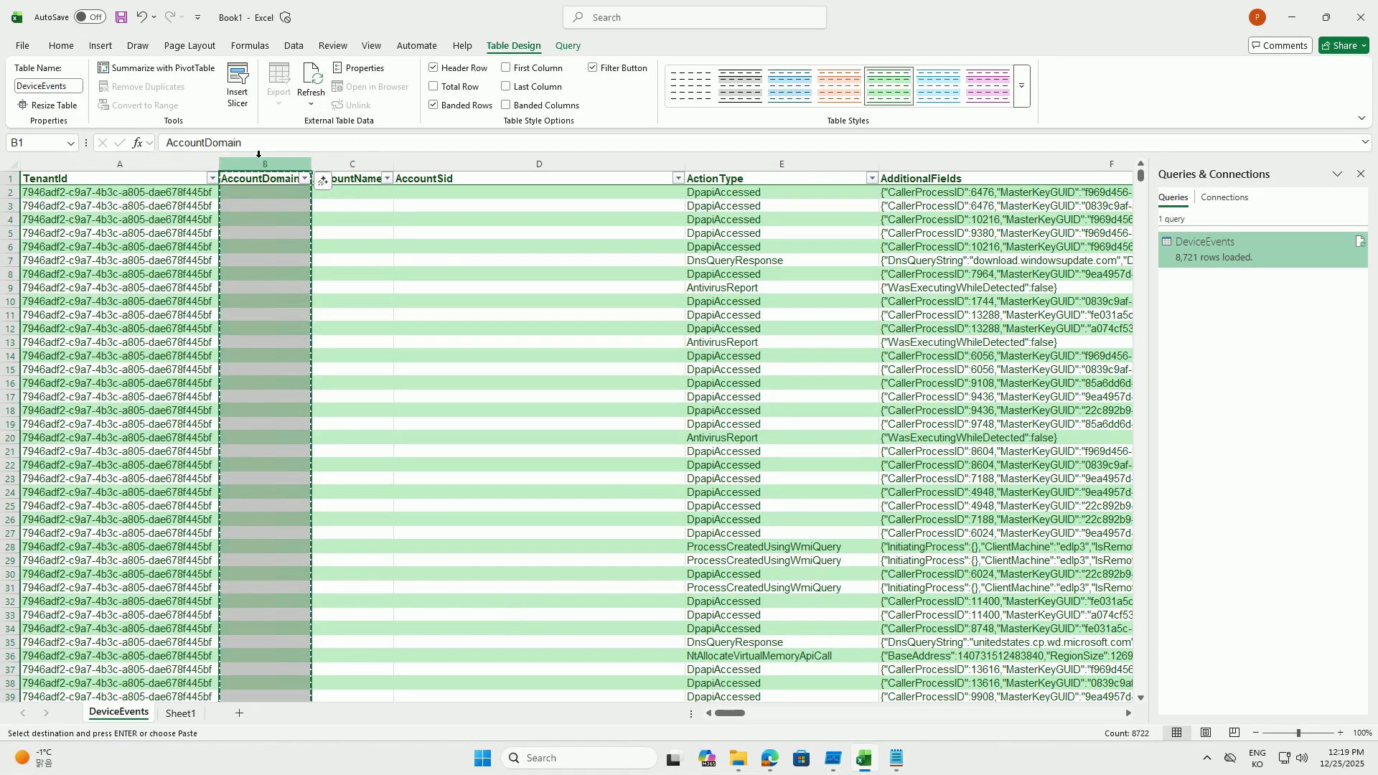
right_click(266, 164)
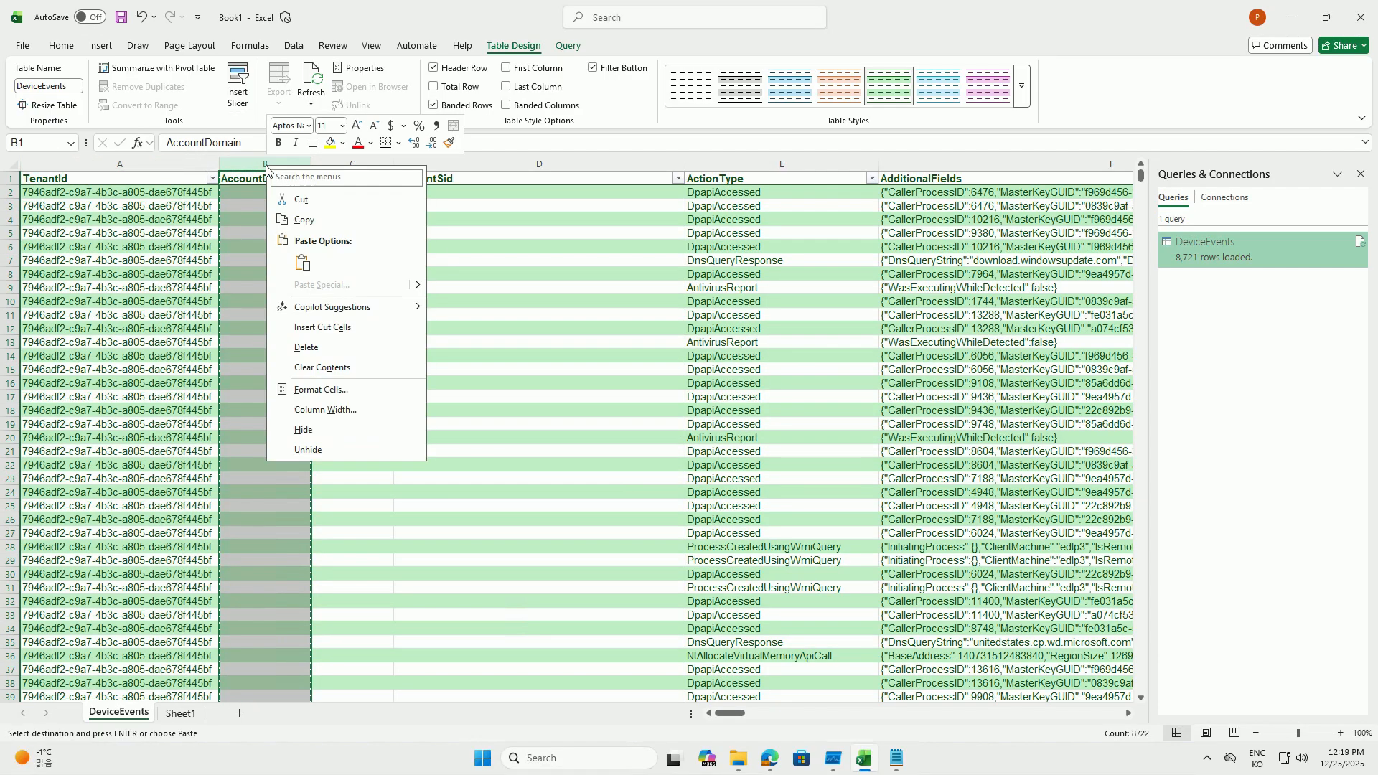
left_click(302, 199)
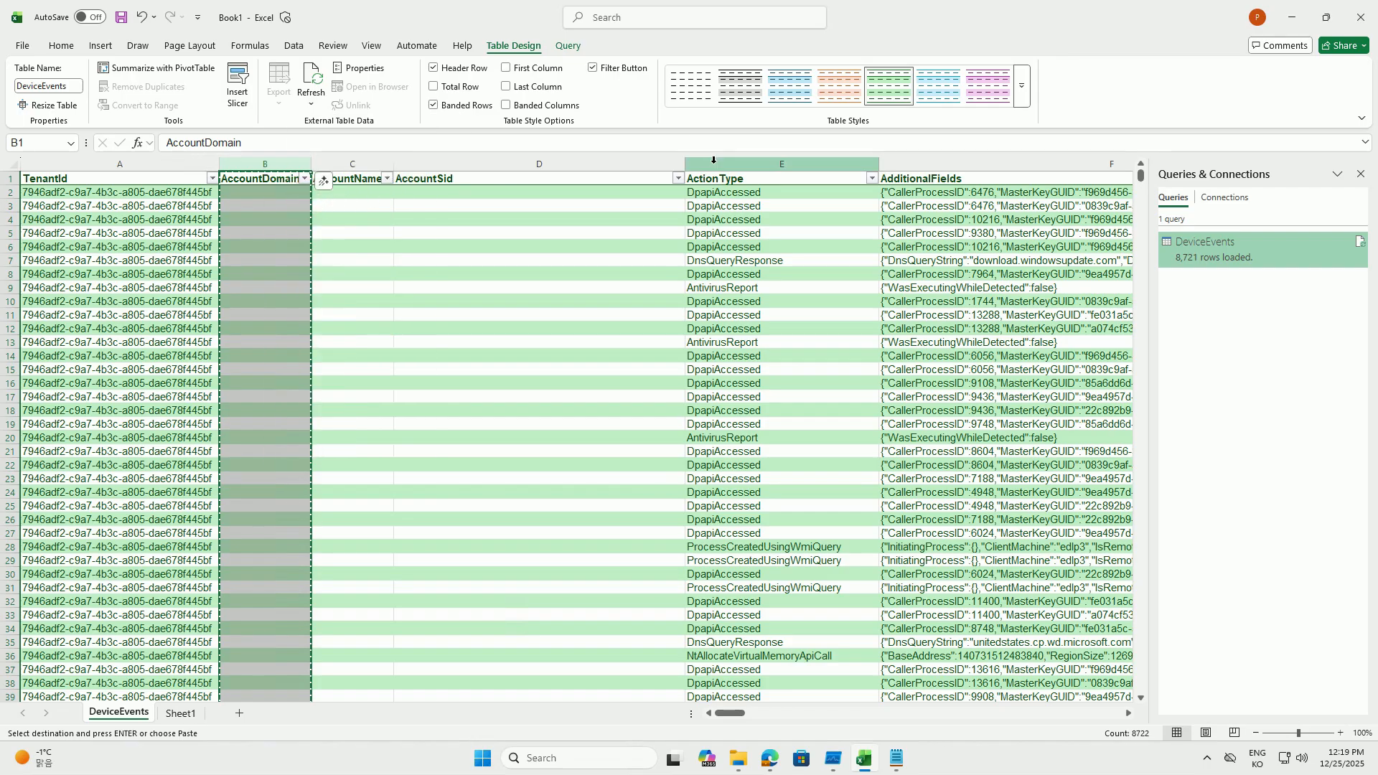
right_click(714, 159)
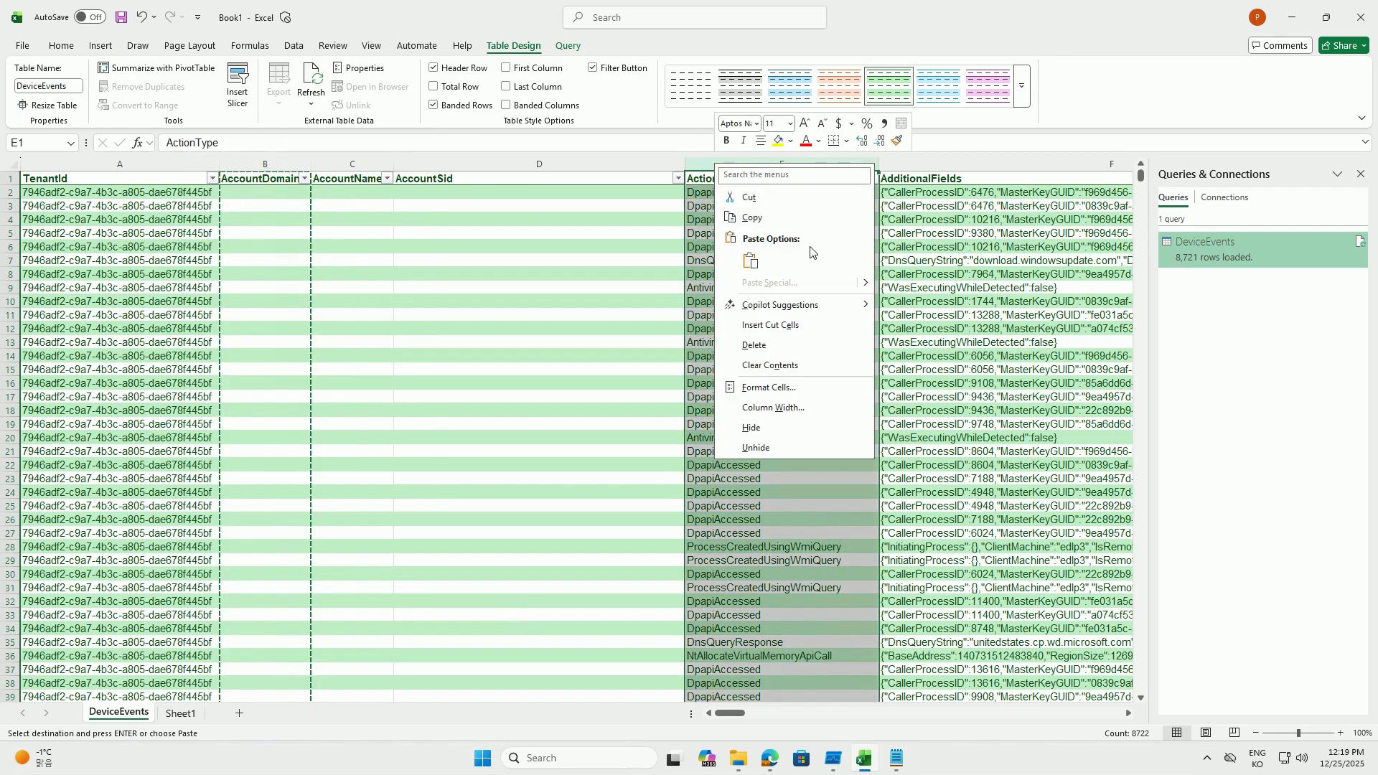
left_click(779, 324)
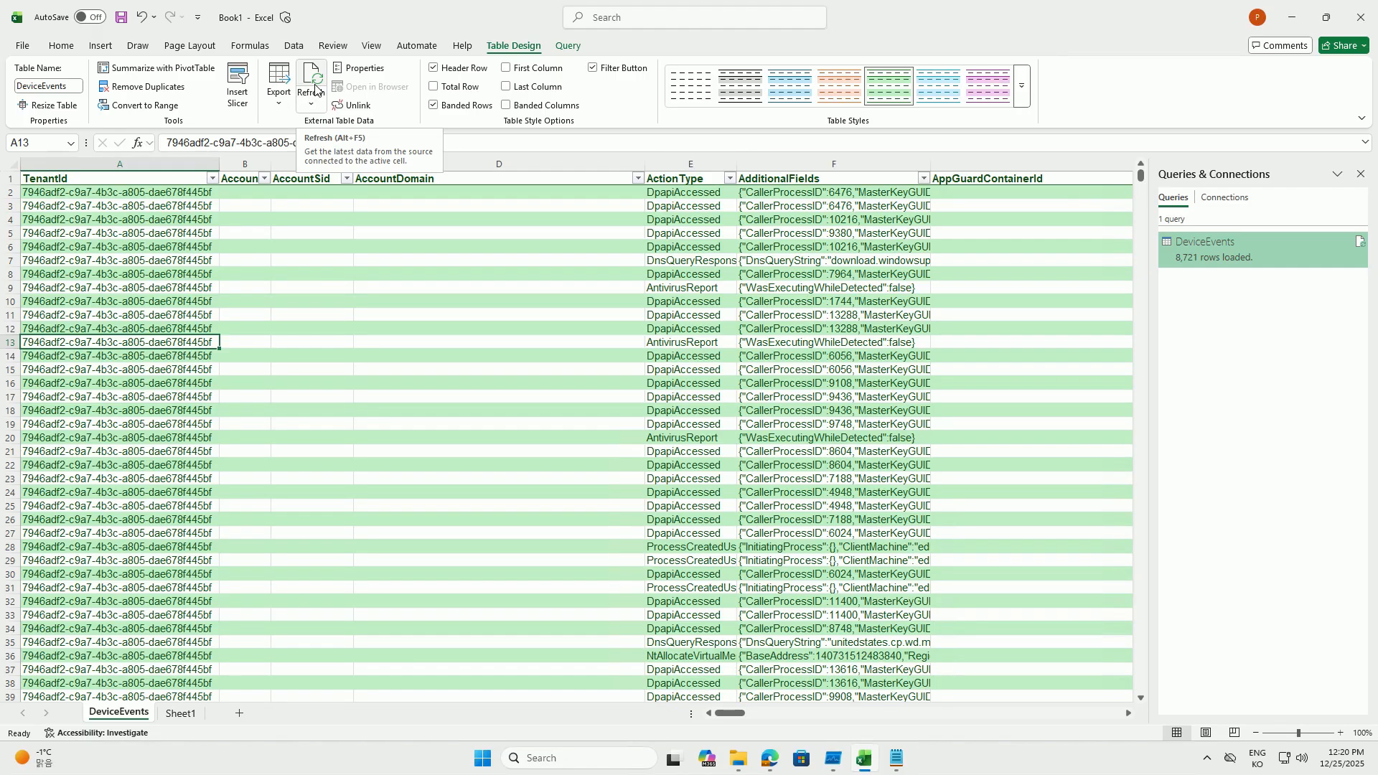
Step: Review the values available in the ActionType column's filter list, then leave the filter unchanged
left_click(772, 759)
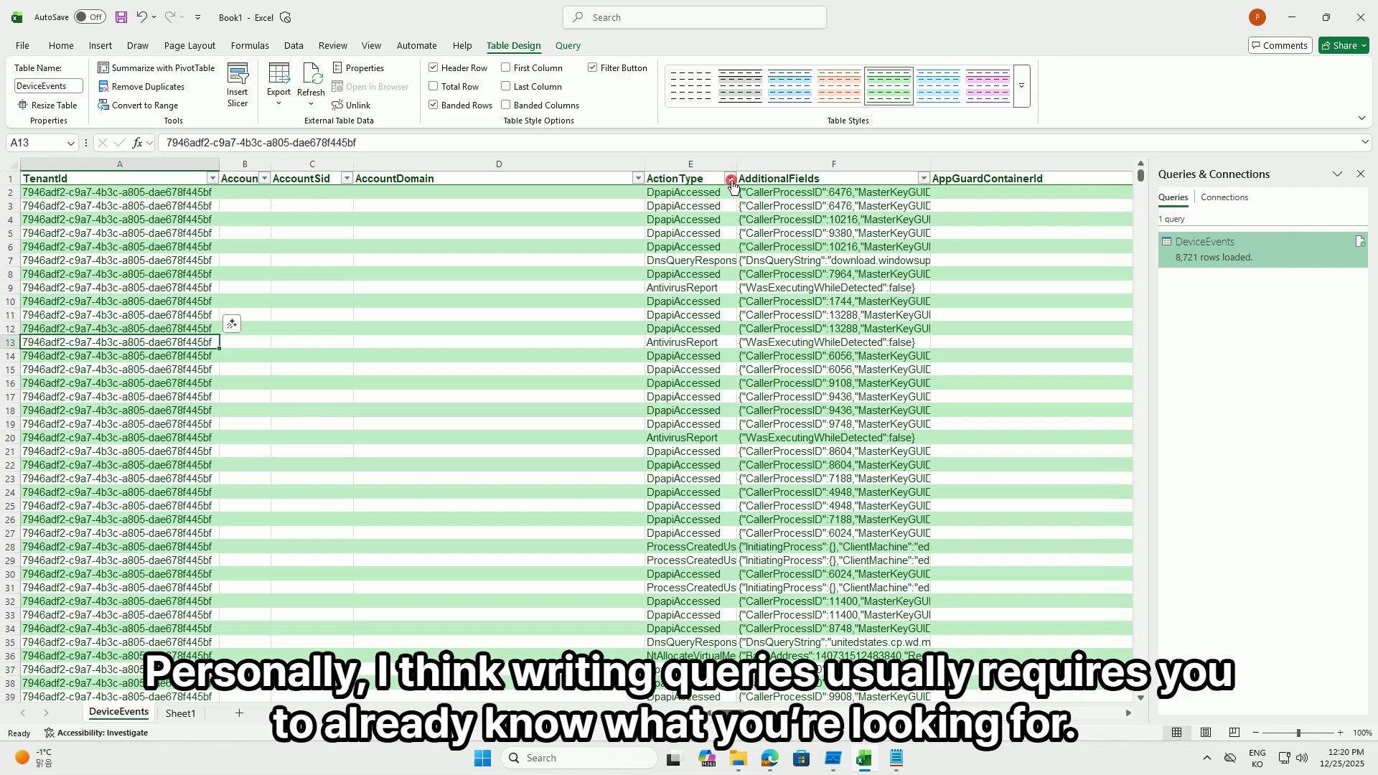
left_click(729, 178)
scroll(679, 440, "down", 10)
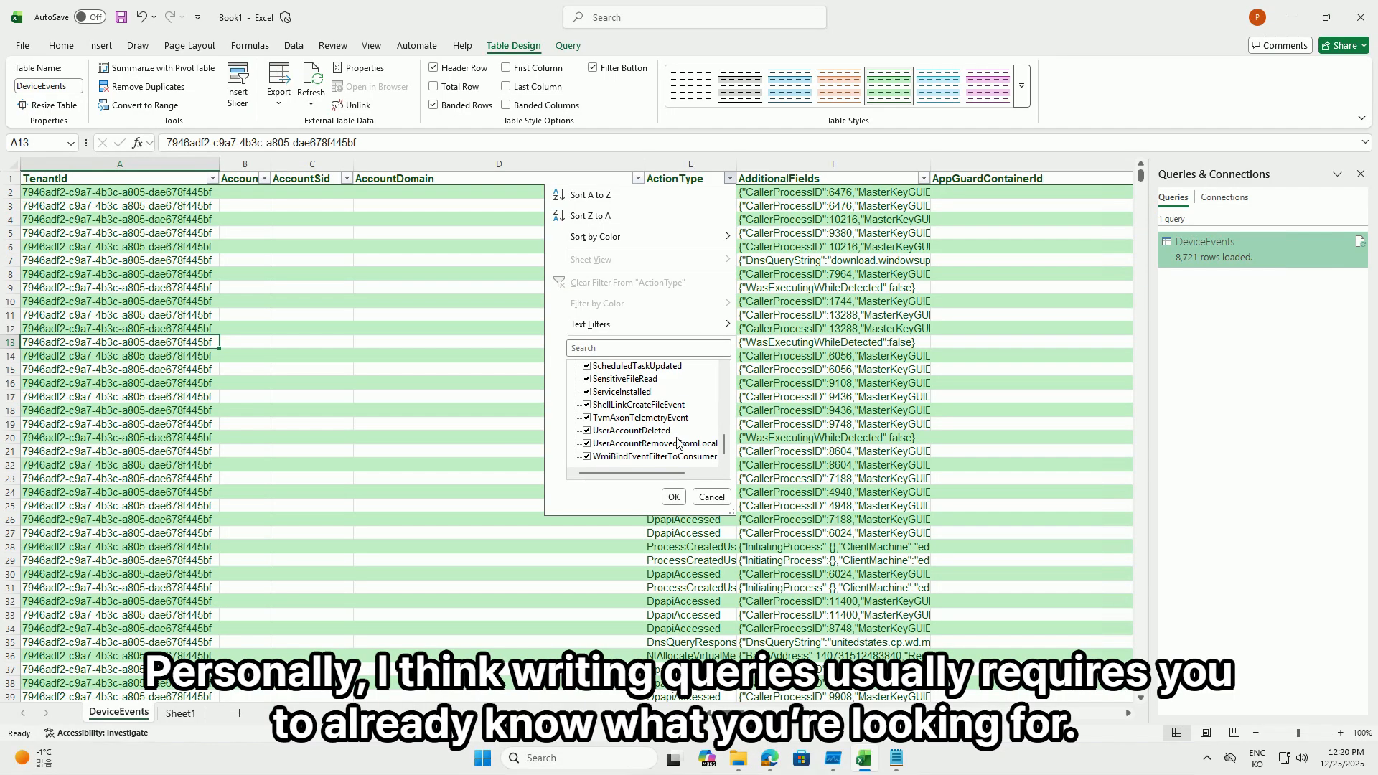
scroll(661, 402, "up", 10)
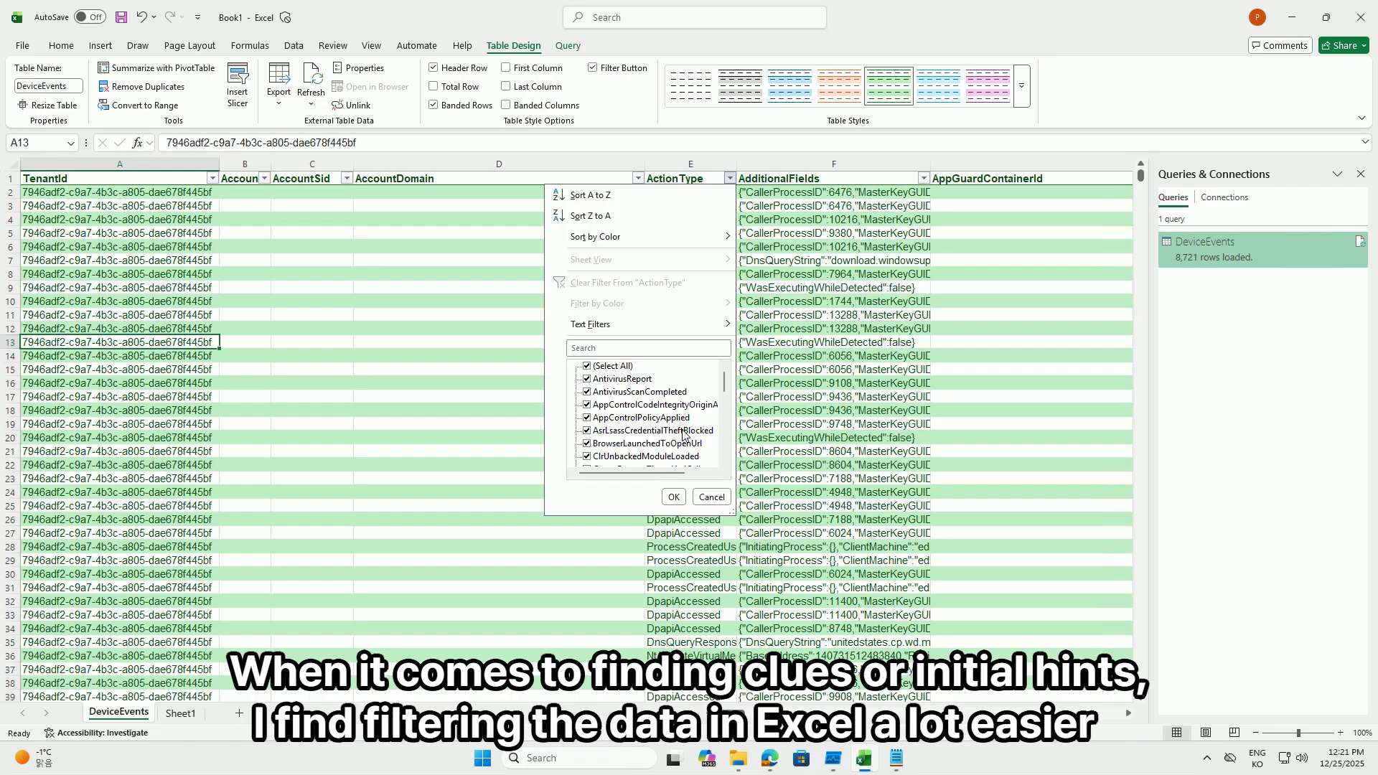
scroll(683, 434, "down", 4)
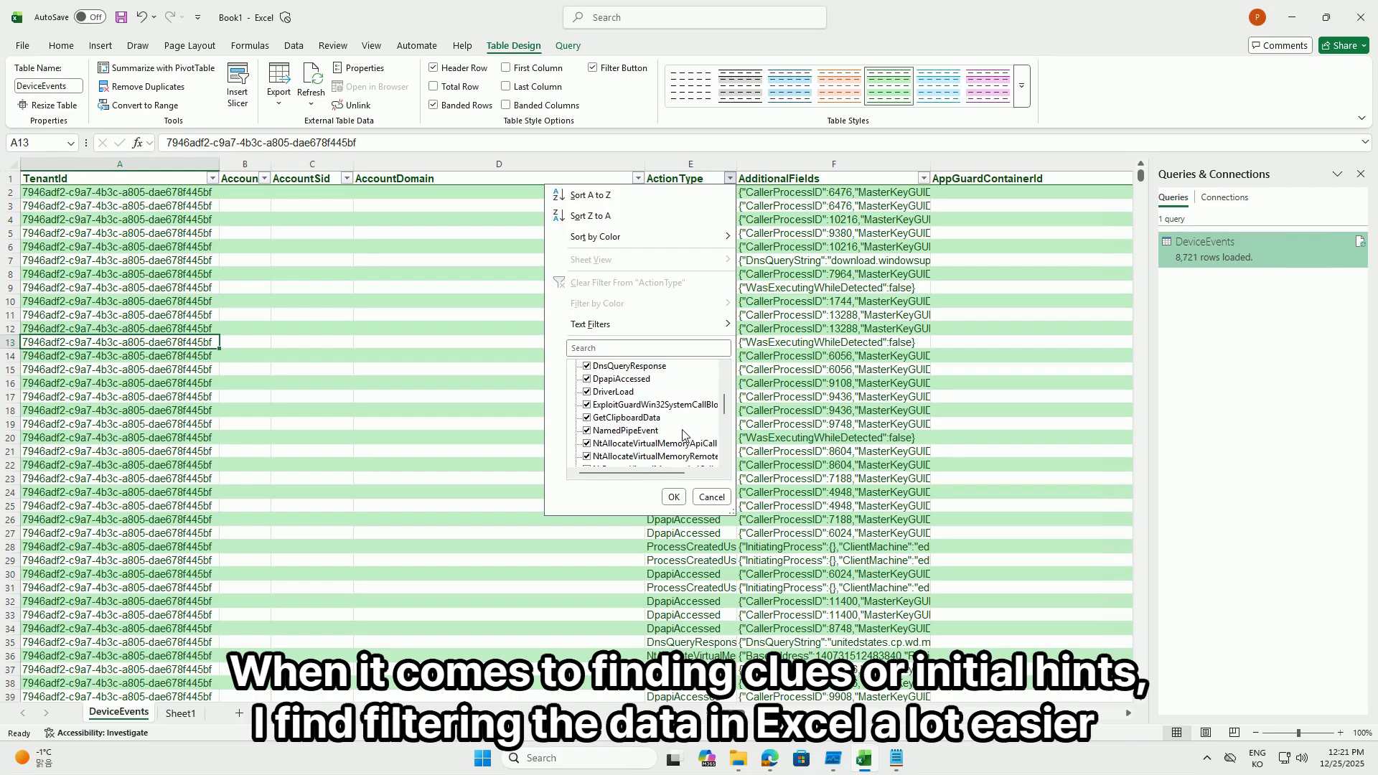
scroll(682, 434, "up", 4)
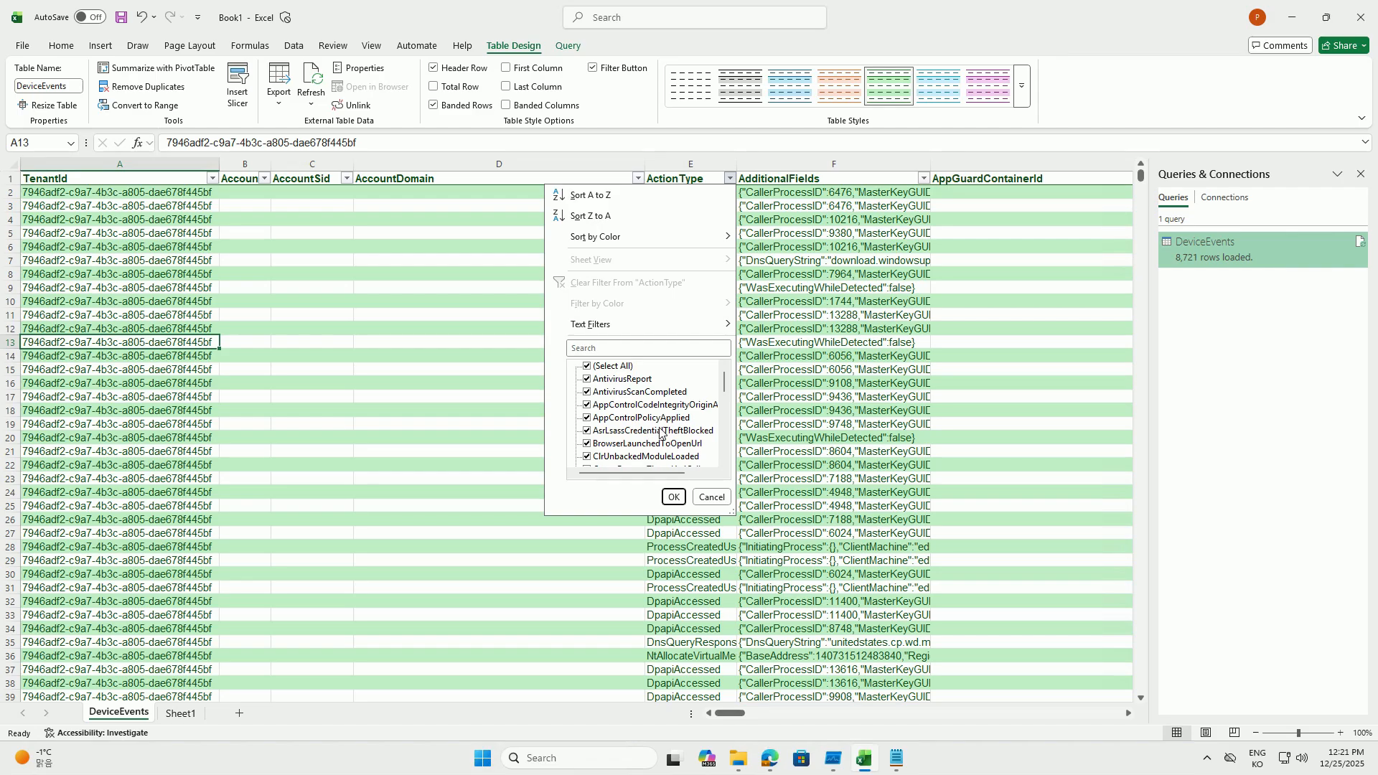
left_click(710, 497)
Step: Look across the DeviceEvents columns from ActionType to the initiating-process account fields, then return to the TenantId column
left_click(669, 325)
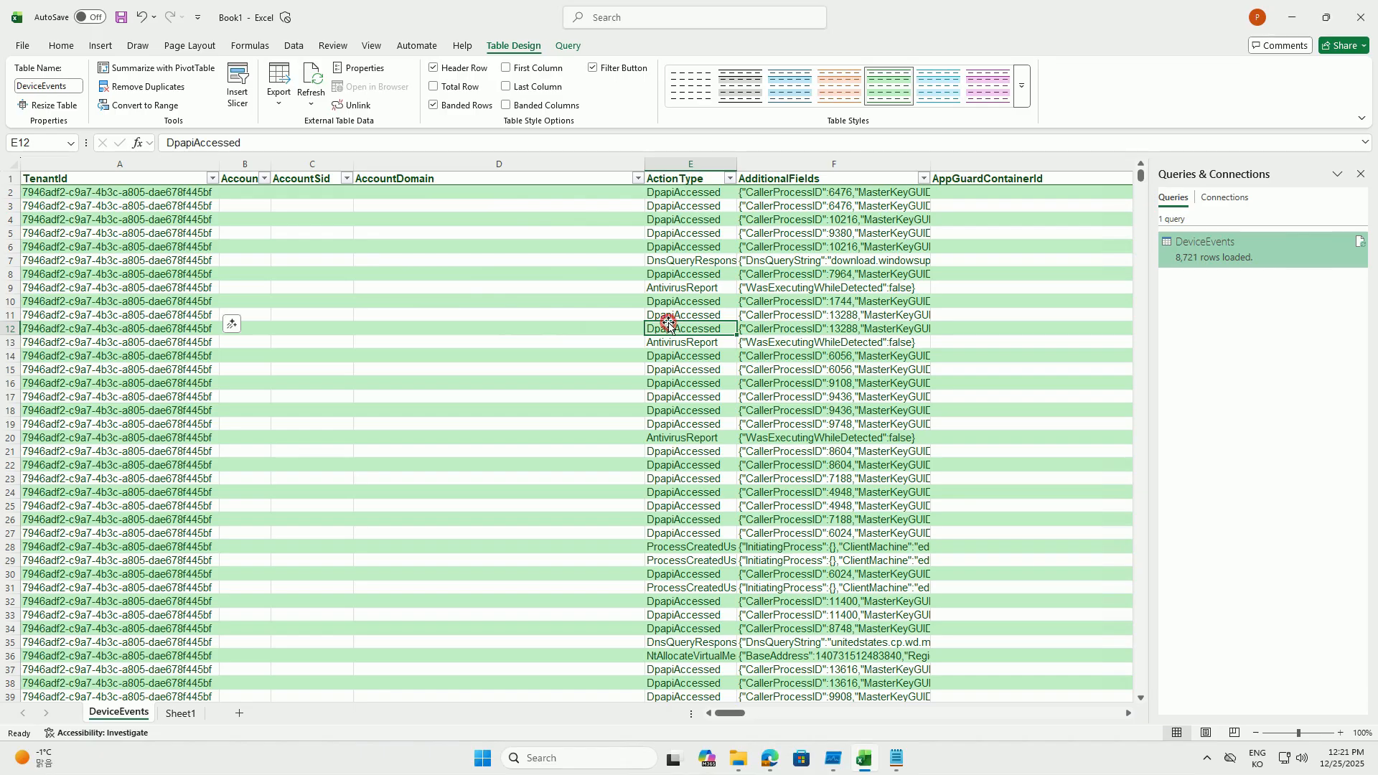
key("Right")
key("Right")
key("Right")
key("Right")
key("Right")
key("Right")
key("Right")
key("Right")
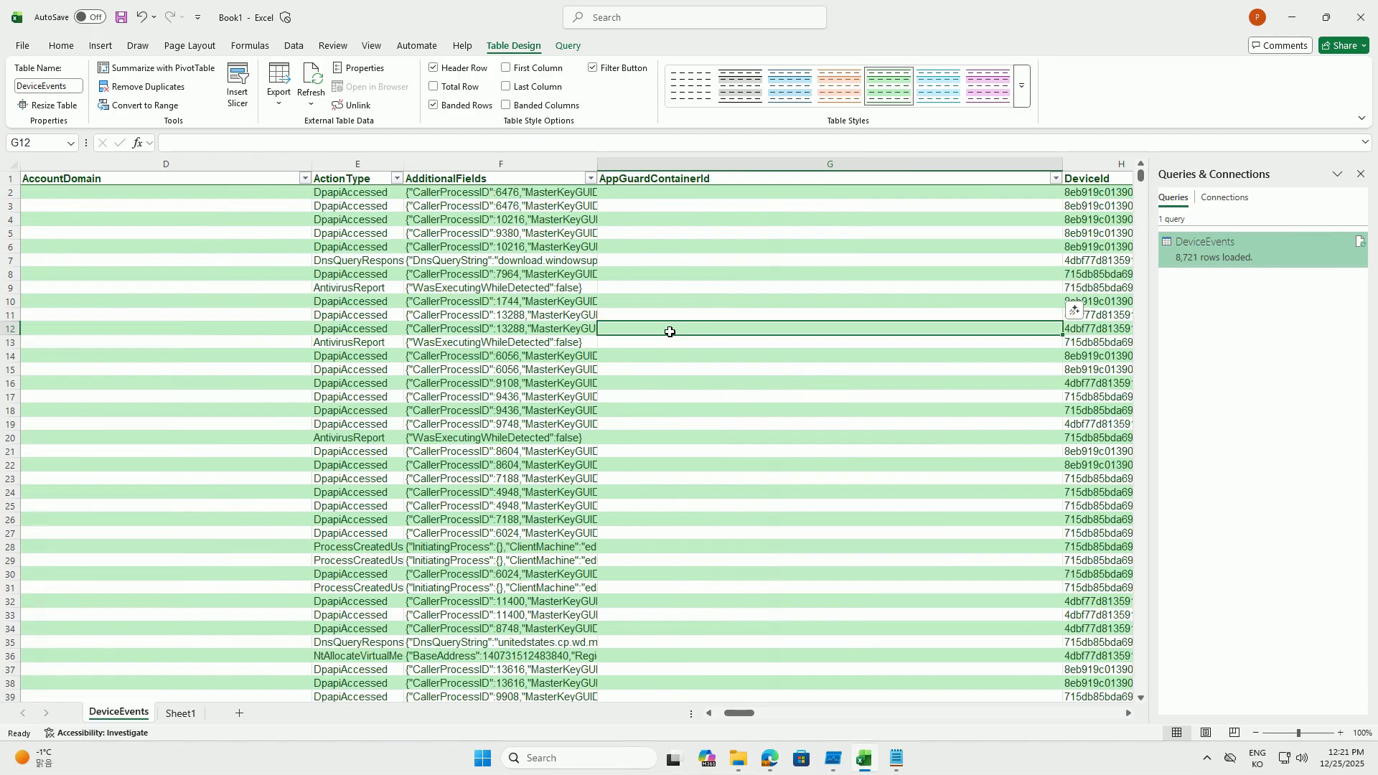
key("Right")
key("Right")
key("Right")
key("Right")
key("Right")
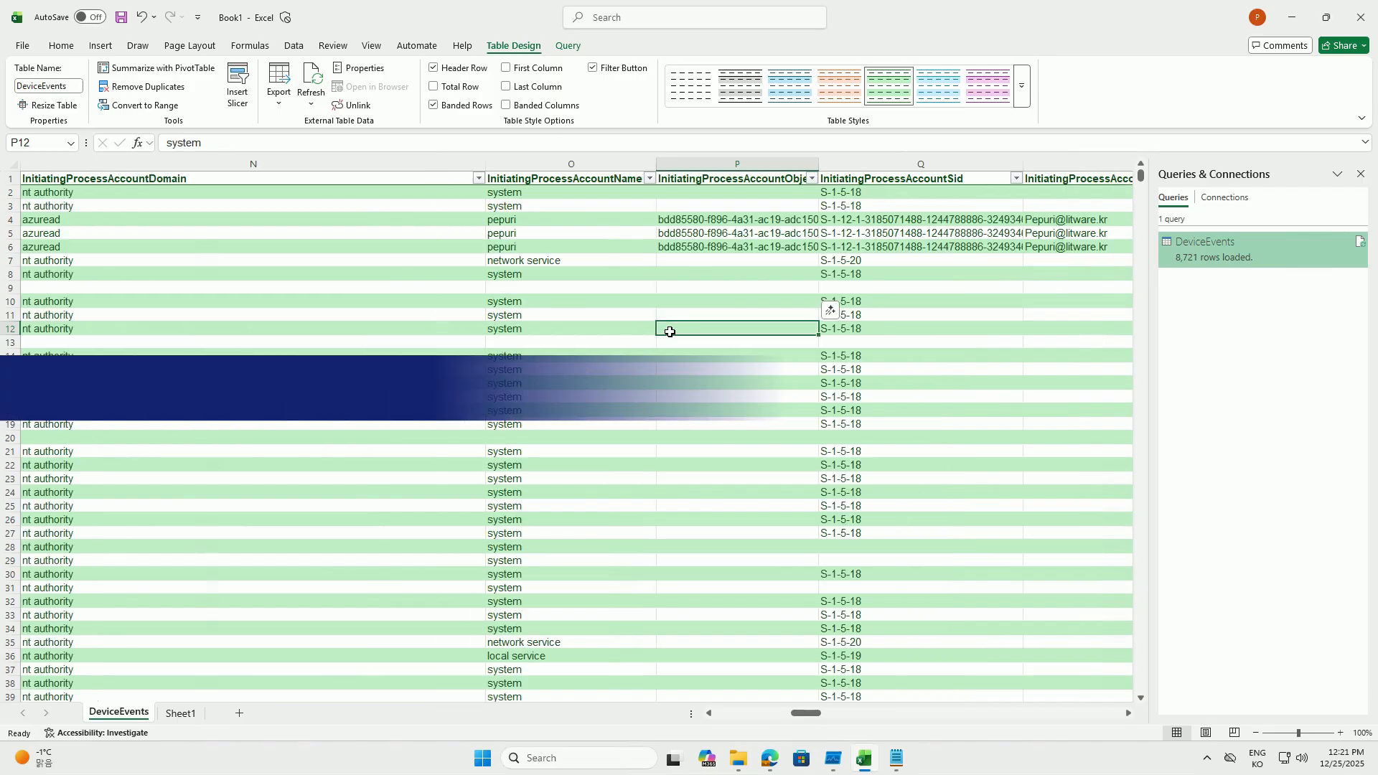
key("Left")
key("Left")
key("Left")
key("Left")
key("Left")
key("Left")
key("Left")
key("Left")
key("Left")
key("Left")
key("Home")
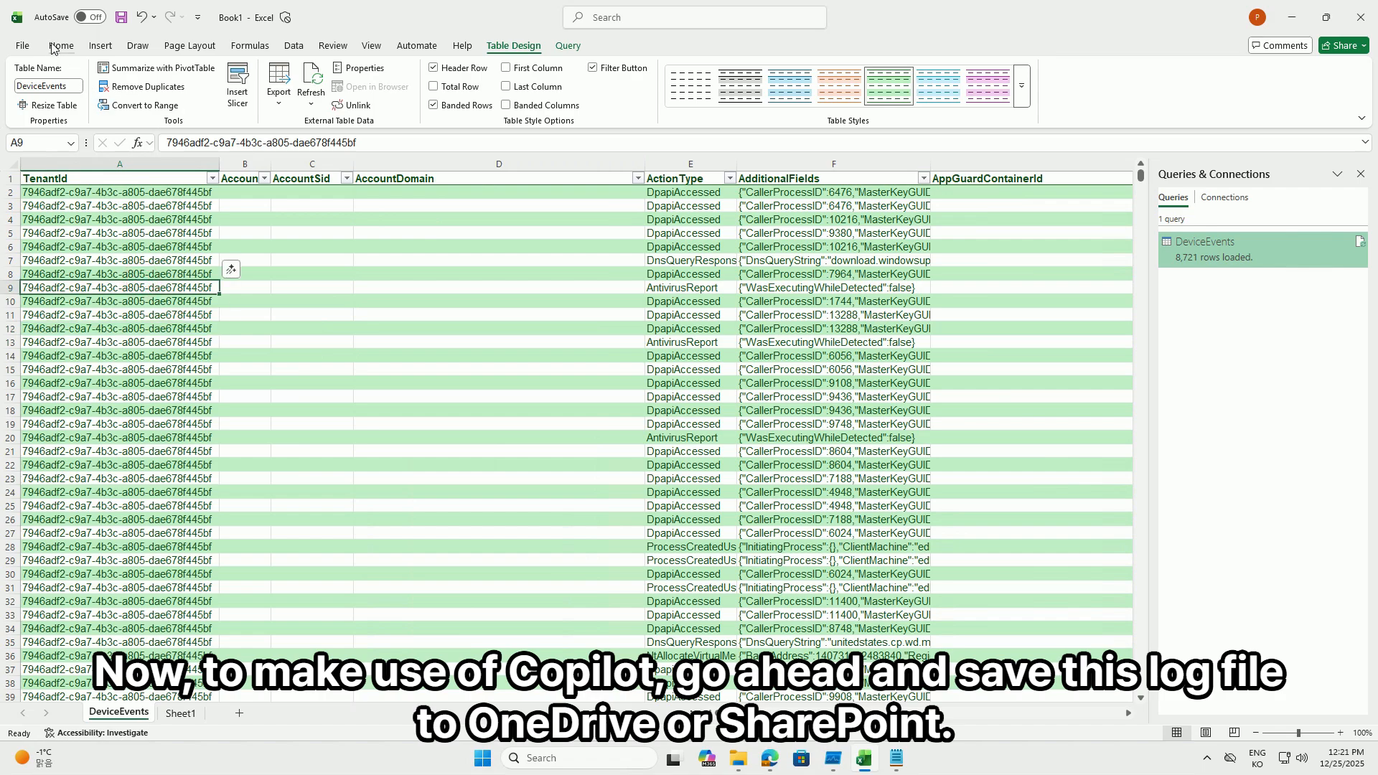
Step: Save the workbook to OneDrive - OnMicrosoft Corp as an Excel Workbook (*.xlsx) named DeviceEvents
left_click(22, 45)
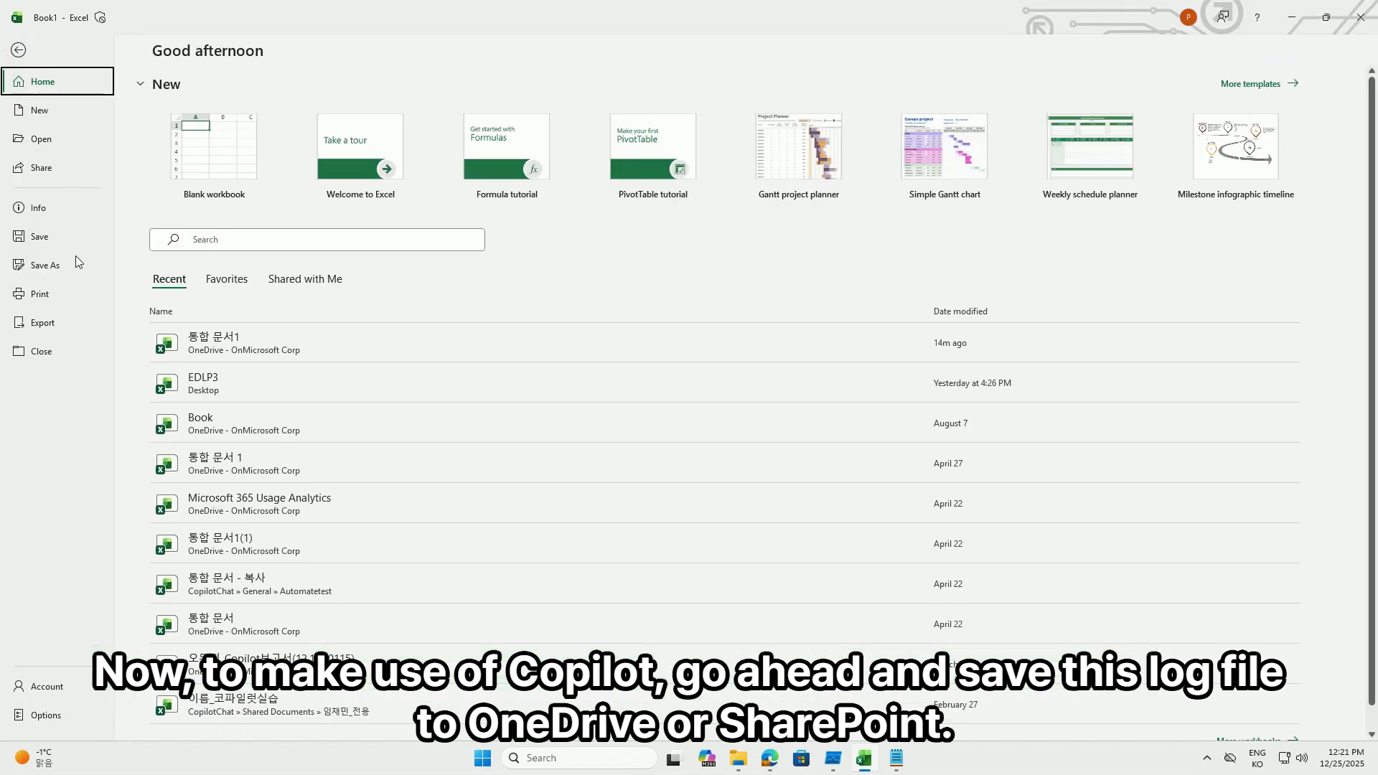
left_click(70, 260)
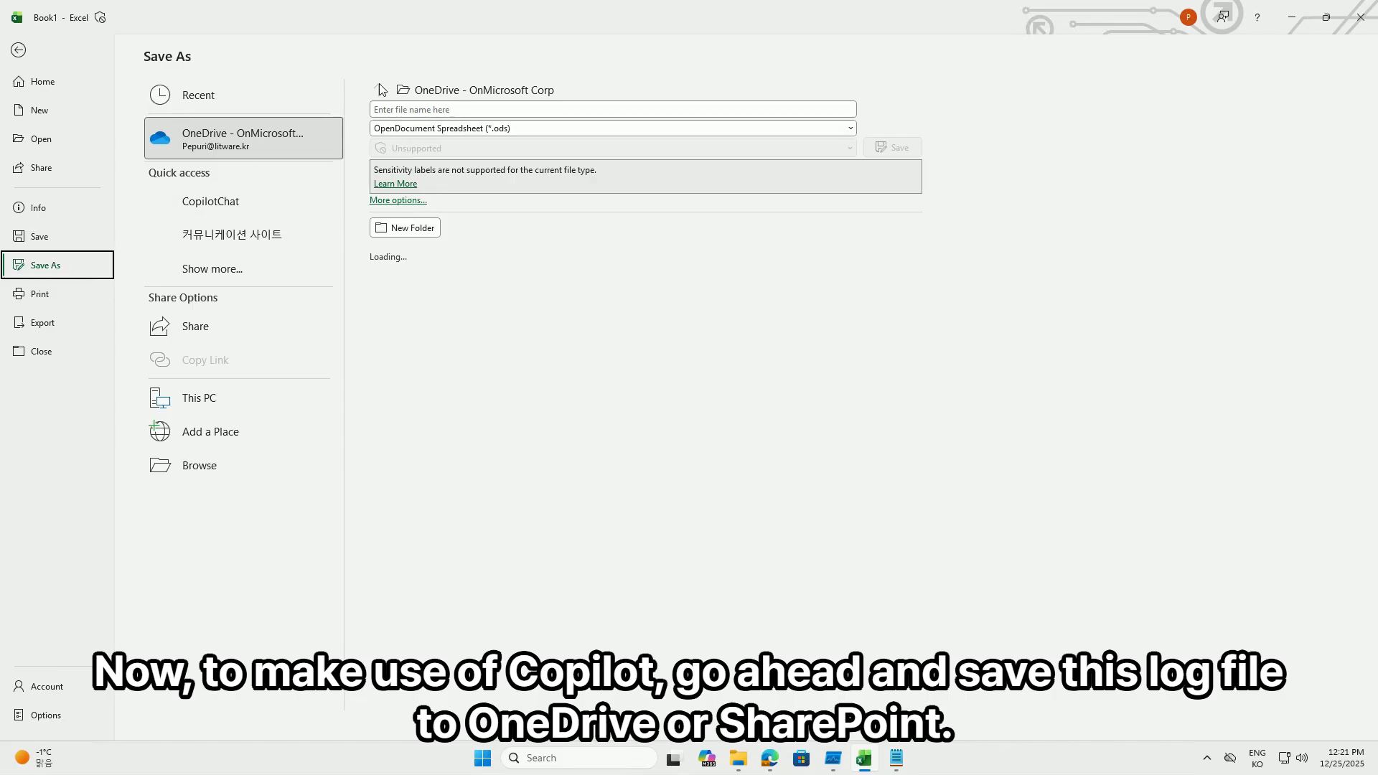
left_click(425, 126)
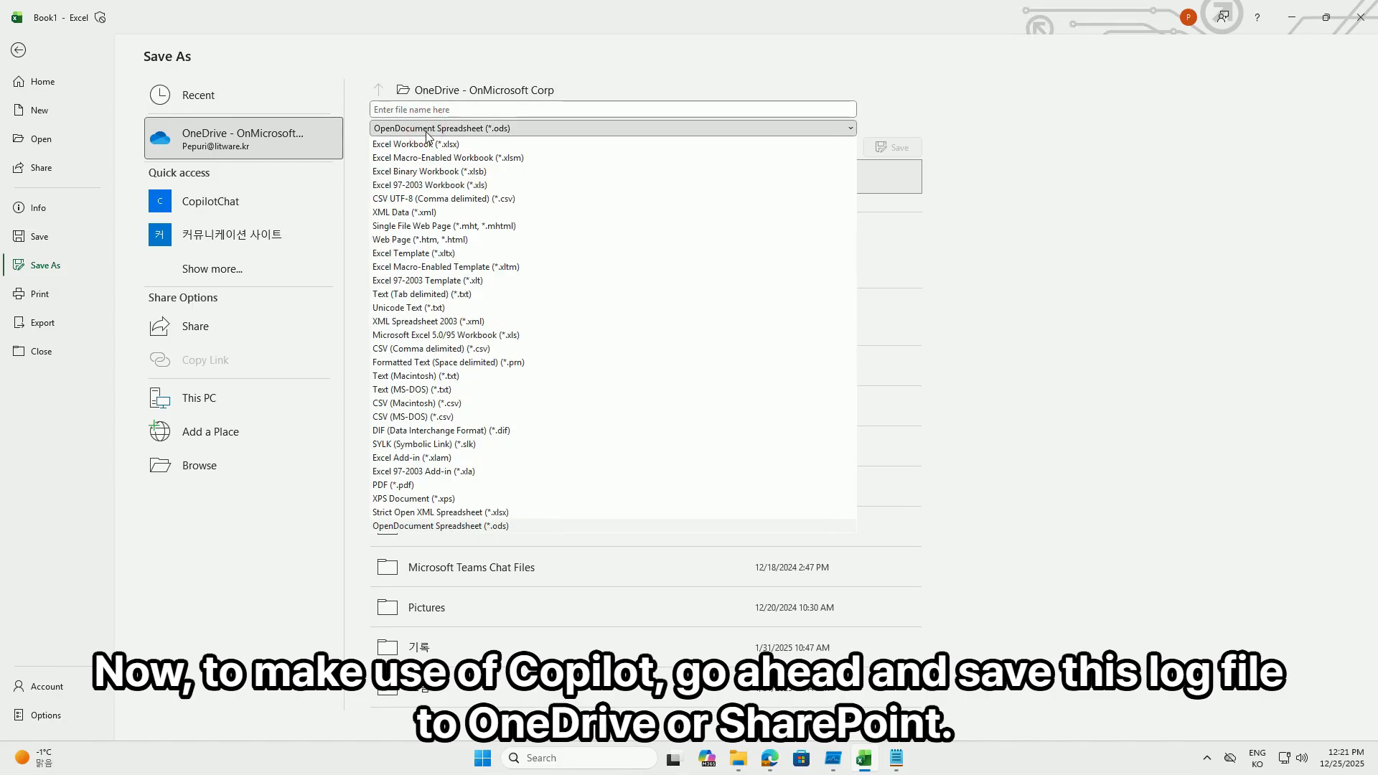
left_click(426, 146)
left_click(433, 108)
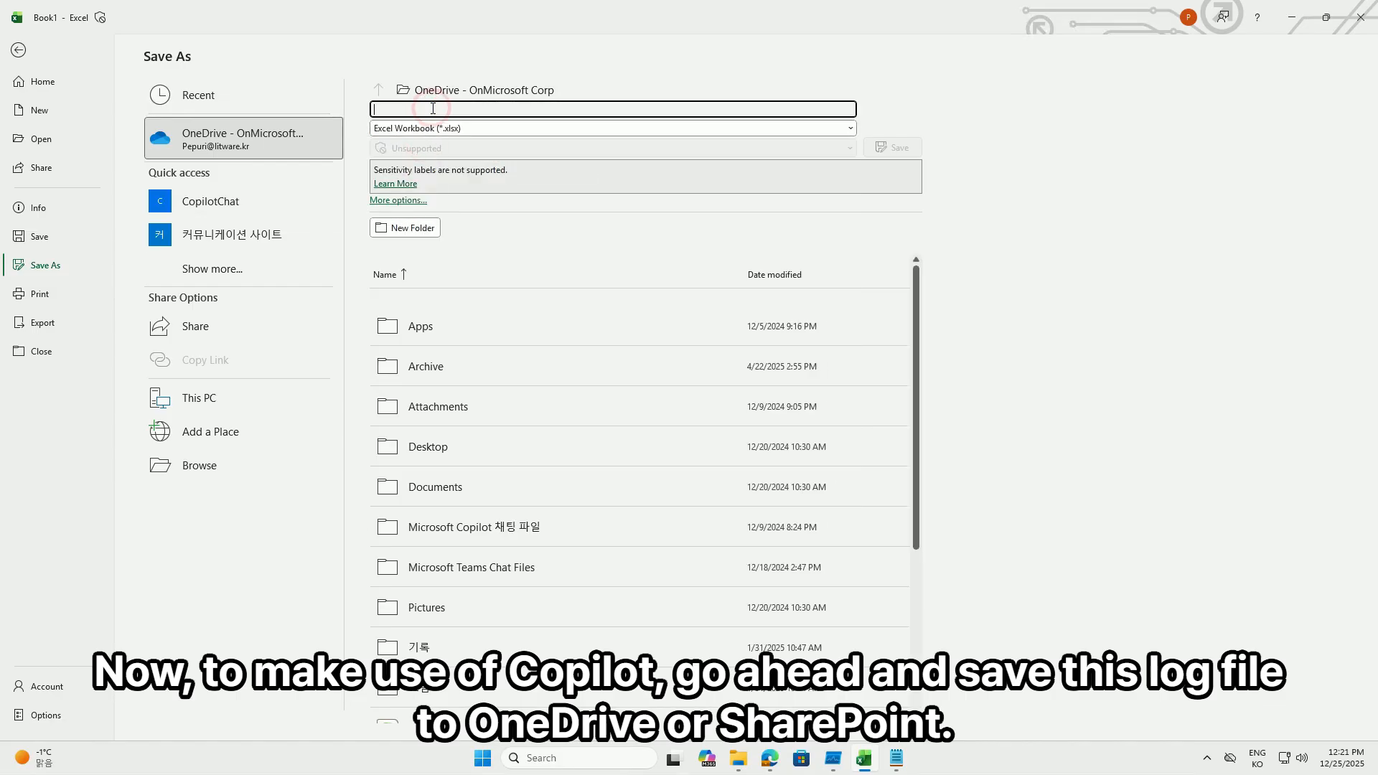
type("DeviceE")
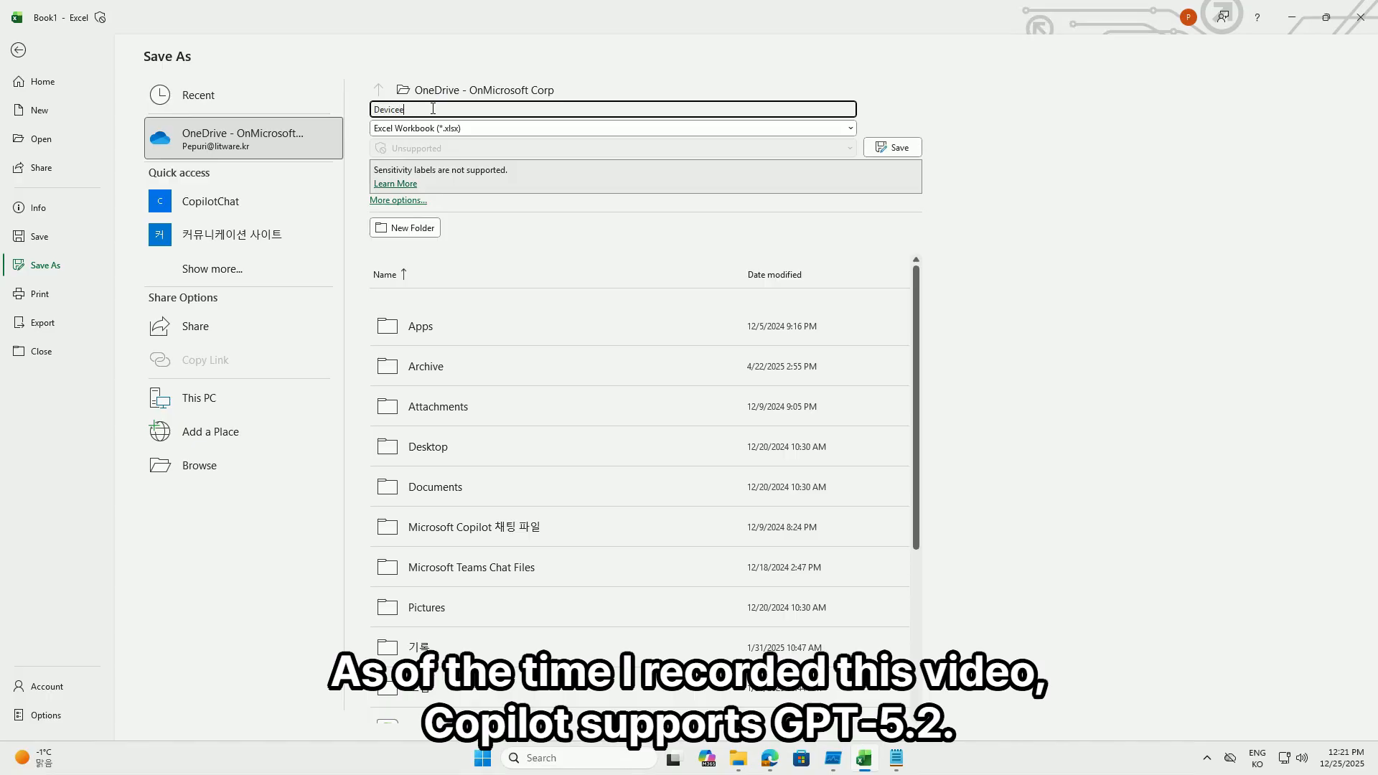
type("vents")
key("Return")
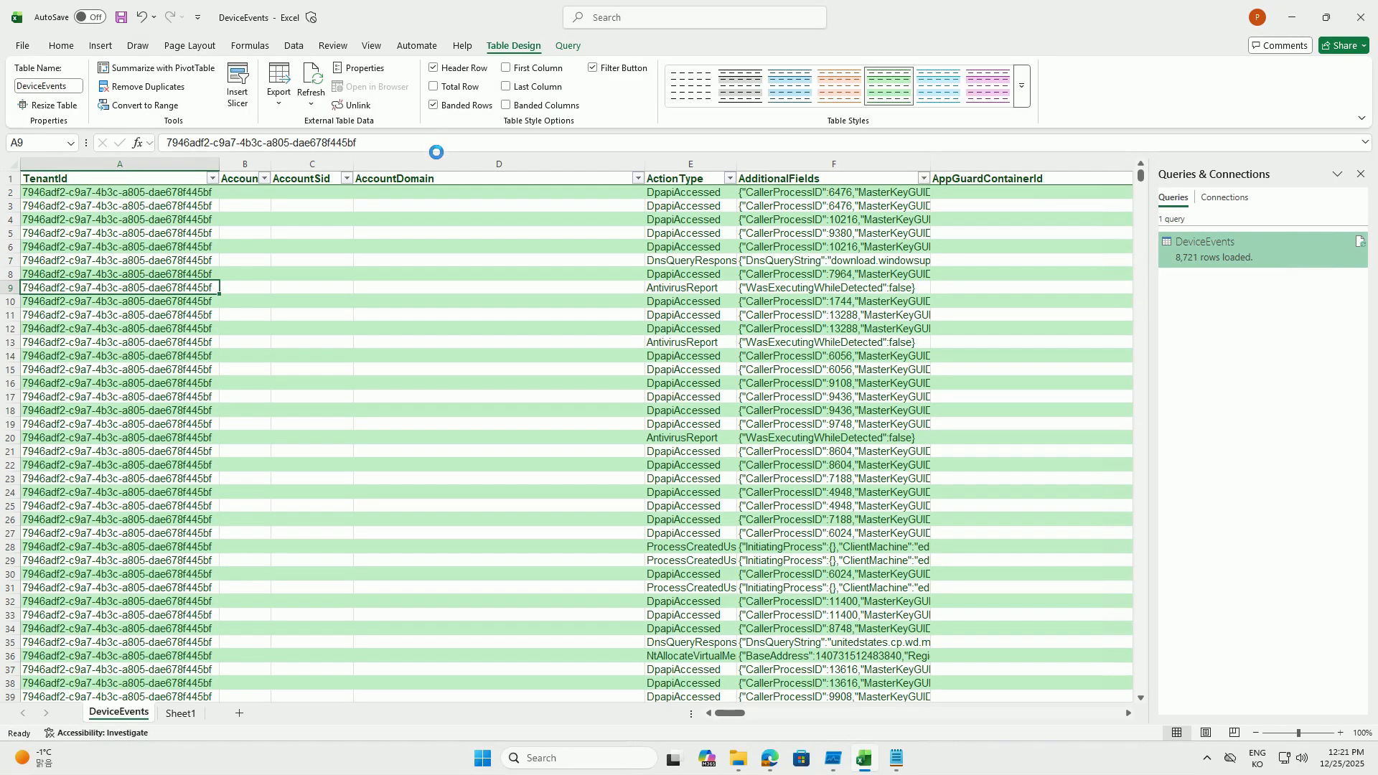
Step: Open a Copilot chat with a table cell selected and widen the chat to about half the window
left_click(508, 342)
left_click(62, 46)
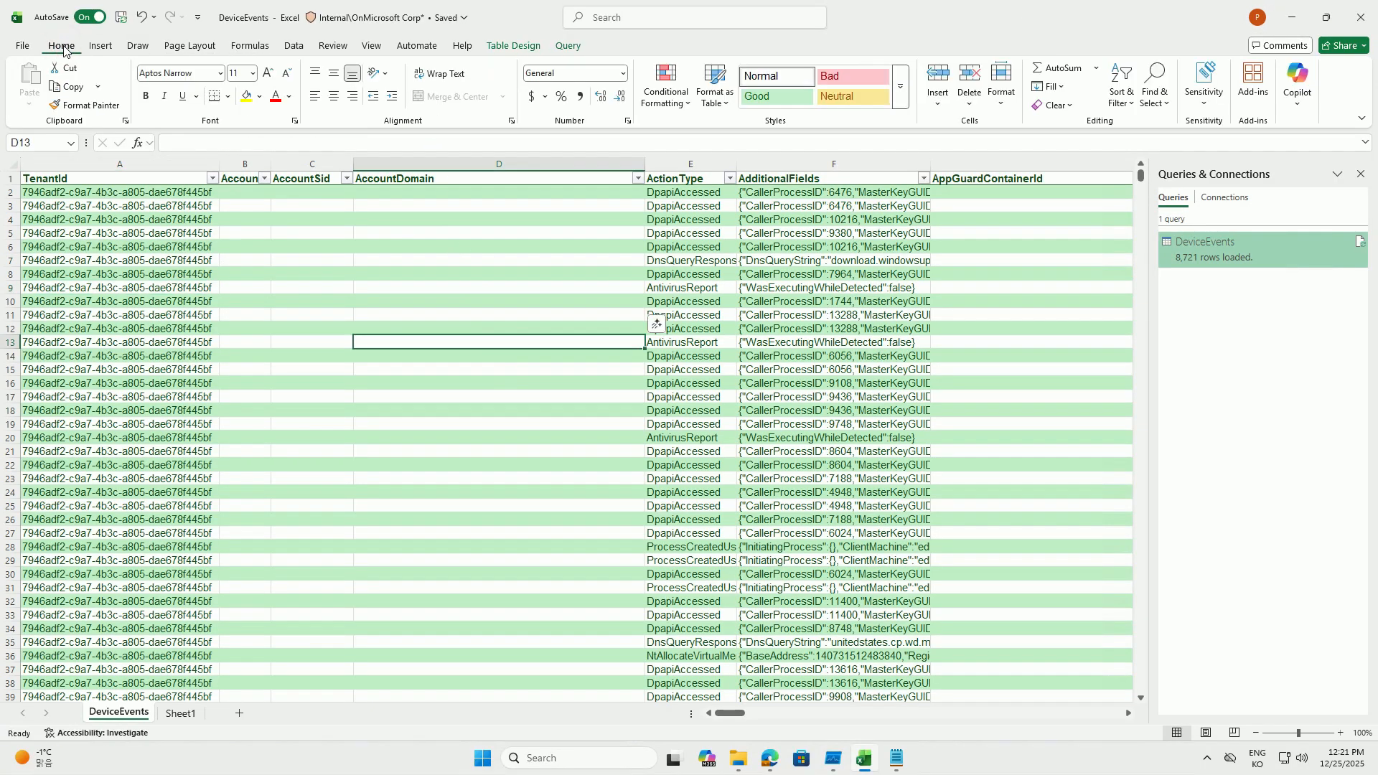
left_click(1298, 89)
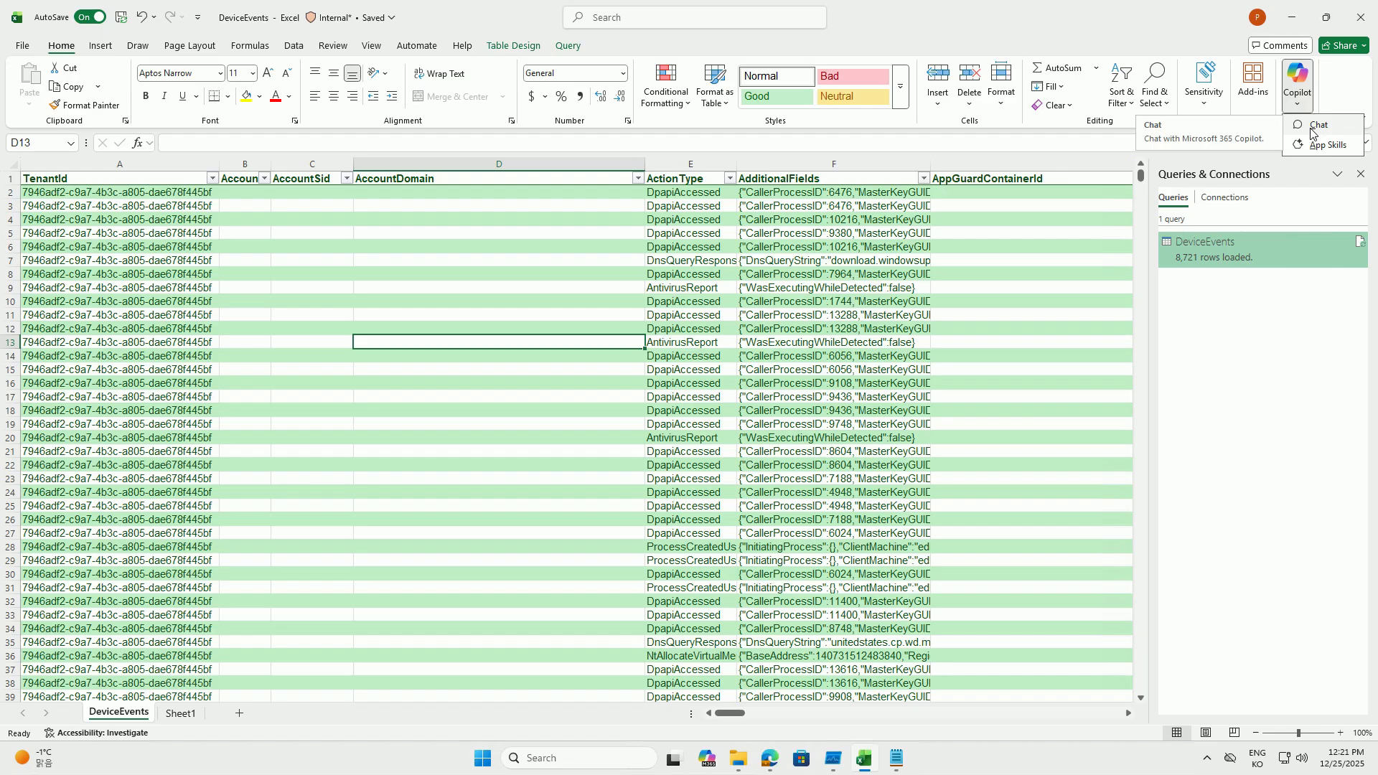
left_click(1314, 126)
left_click_drag(1078, 282, 649, 283)
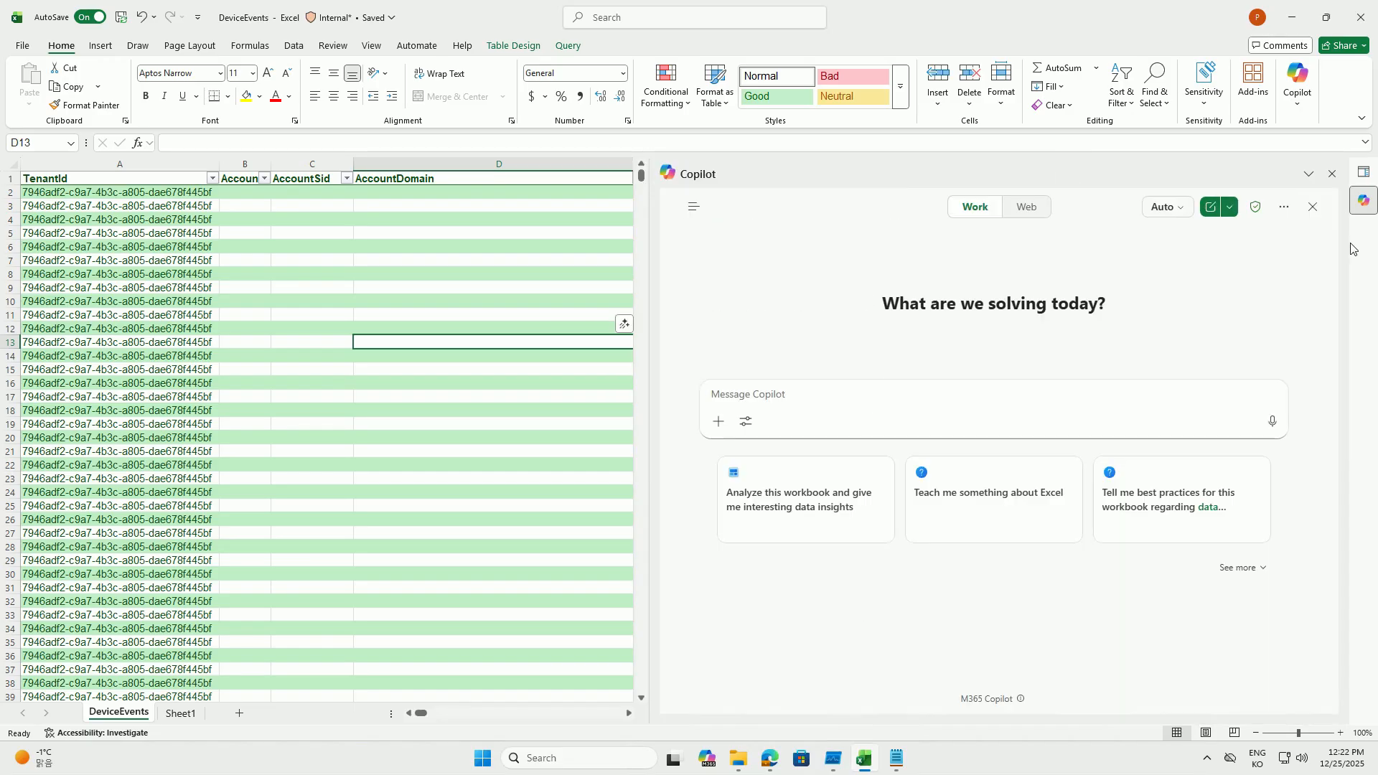
Step: Set the Copilot chat model to GPT-5.2 Think deeper
left_click(1183, 209)
left_click(1104, 381)
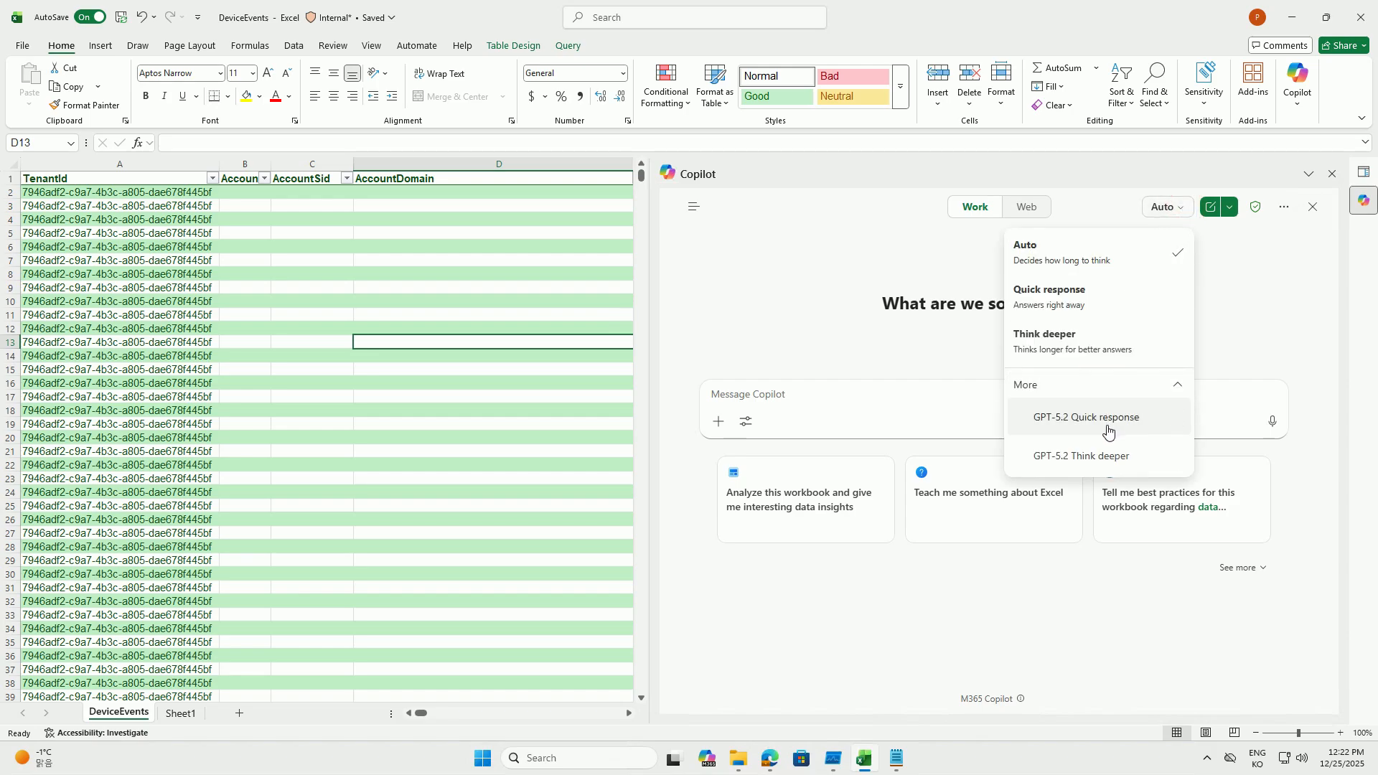
left_click(1114, 463)
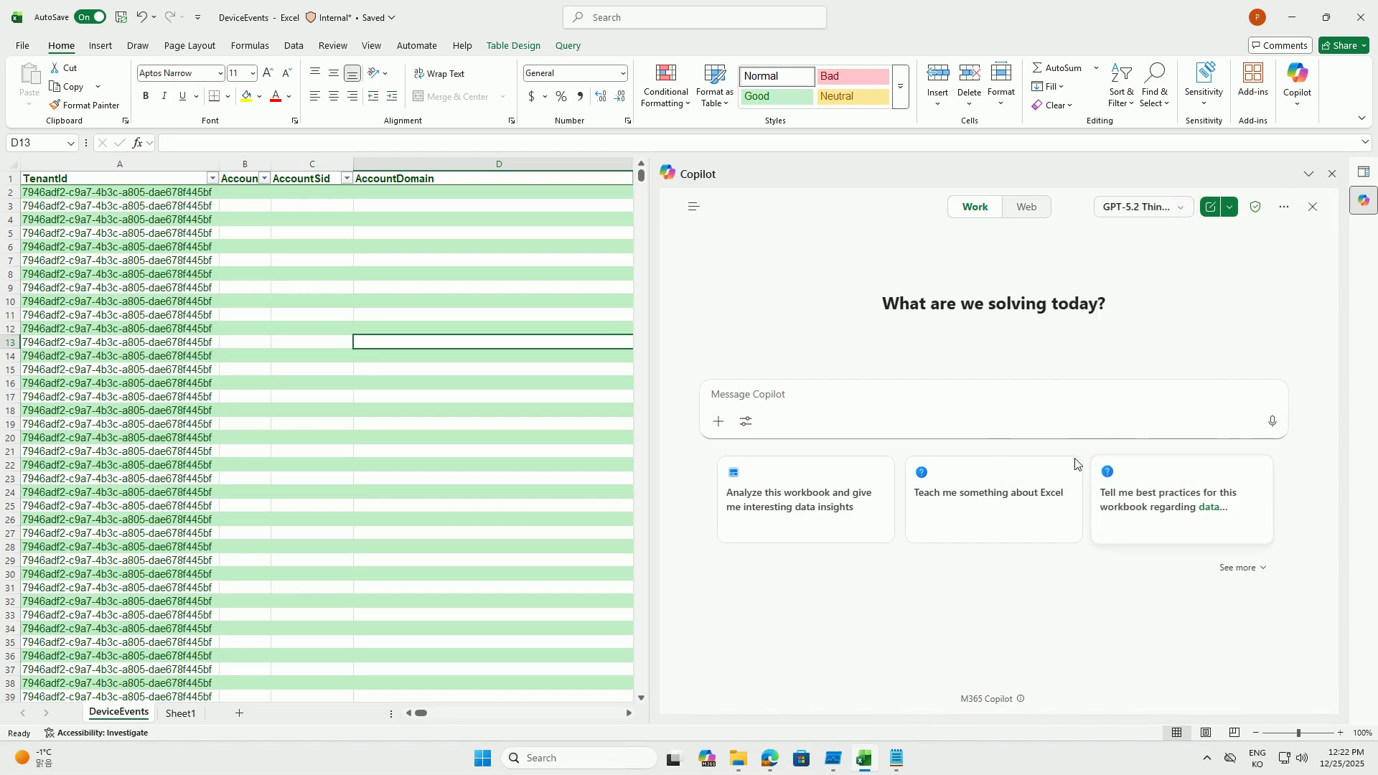
Step: Send Copilot the prompt "Analyze This table" about the DeviceEvents data
left_click(759, 394)
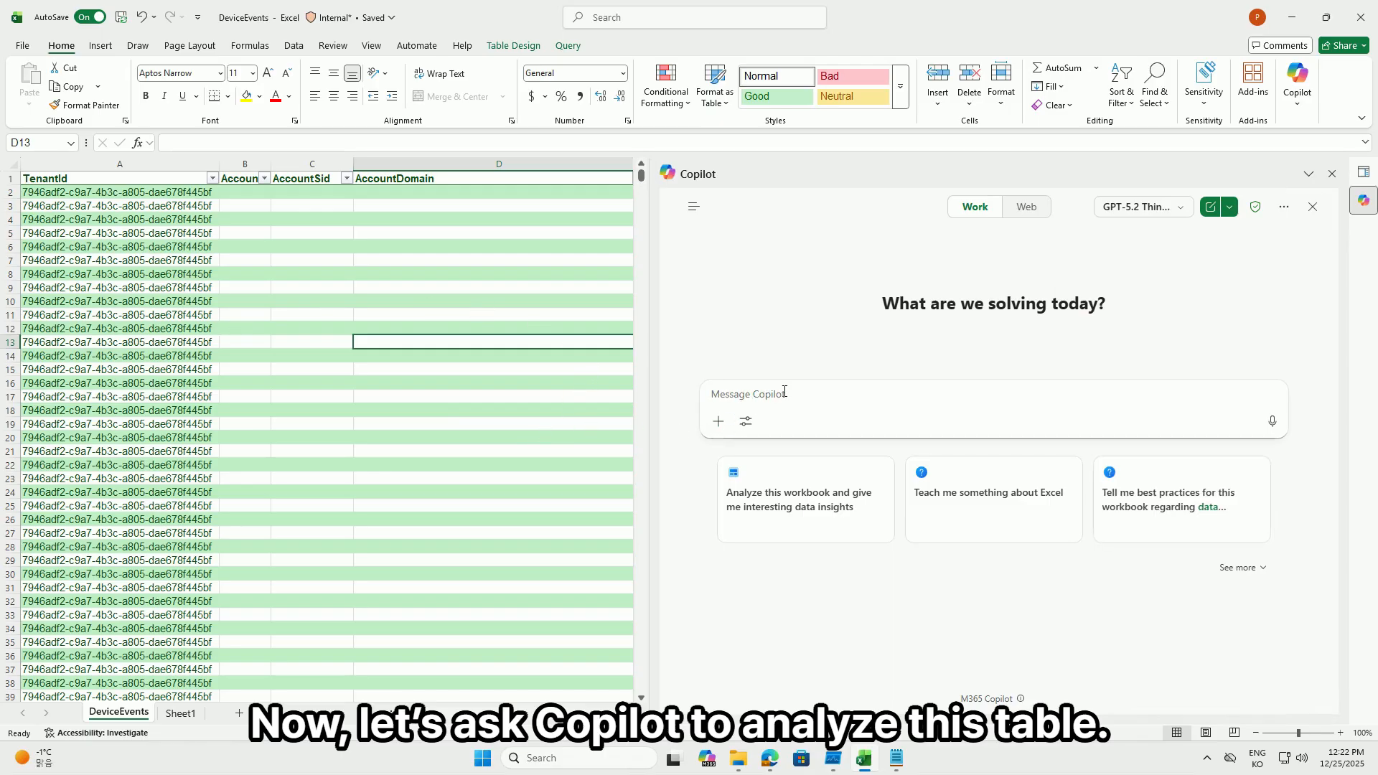
type("Analy")
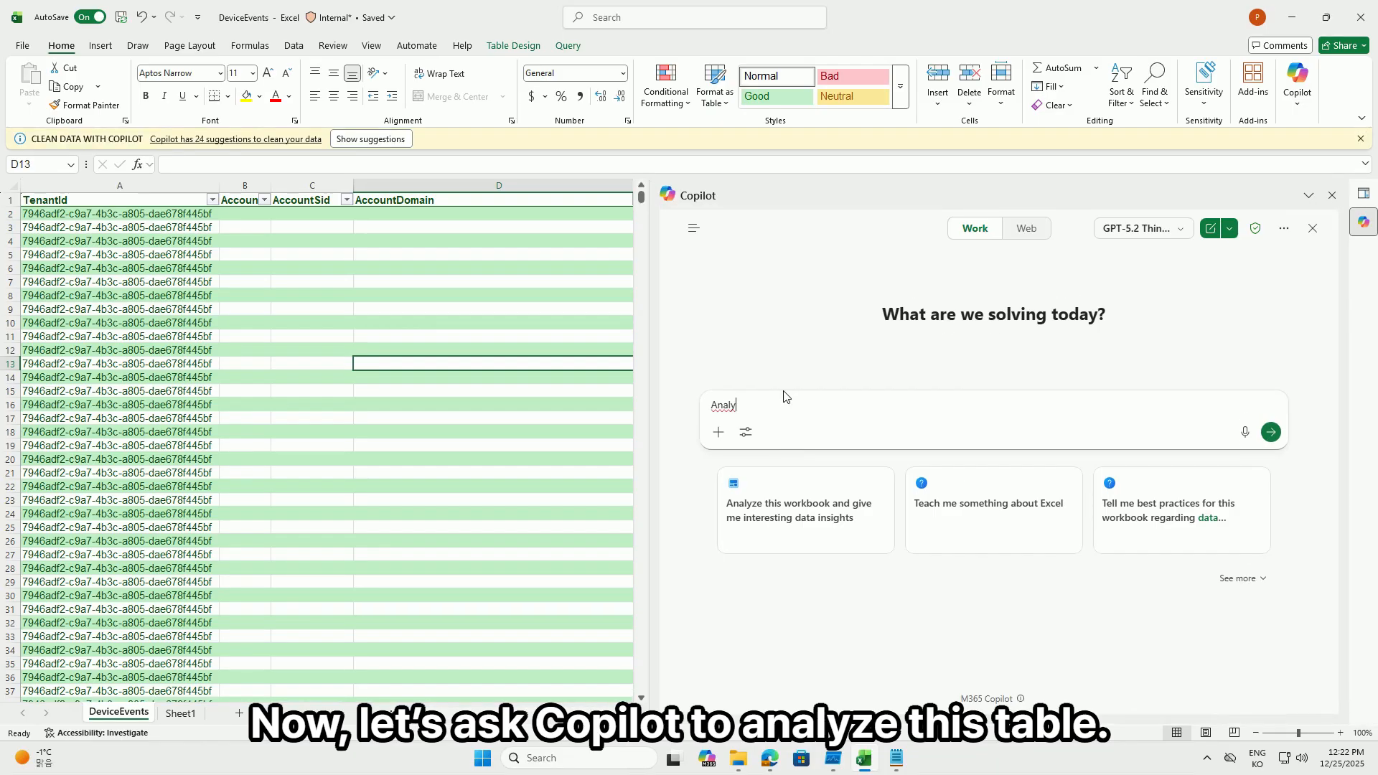
type("tics")
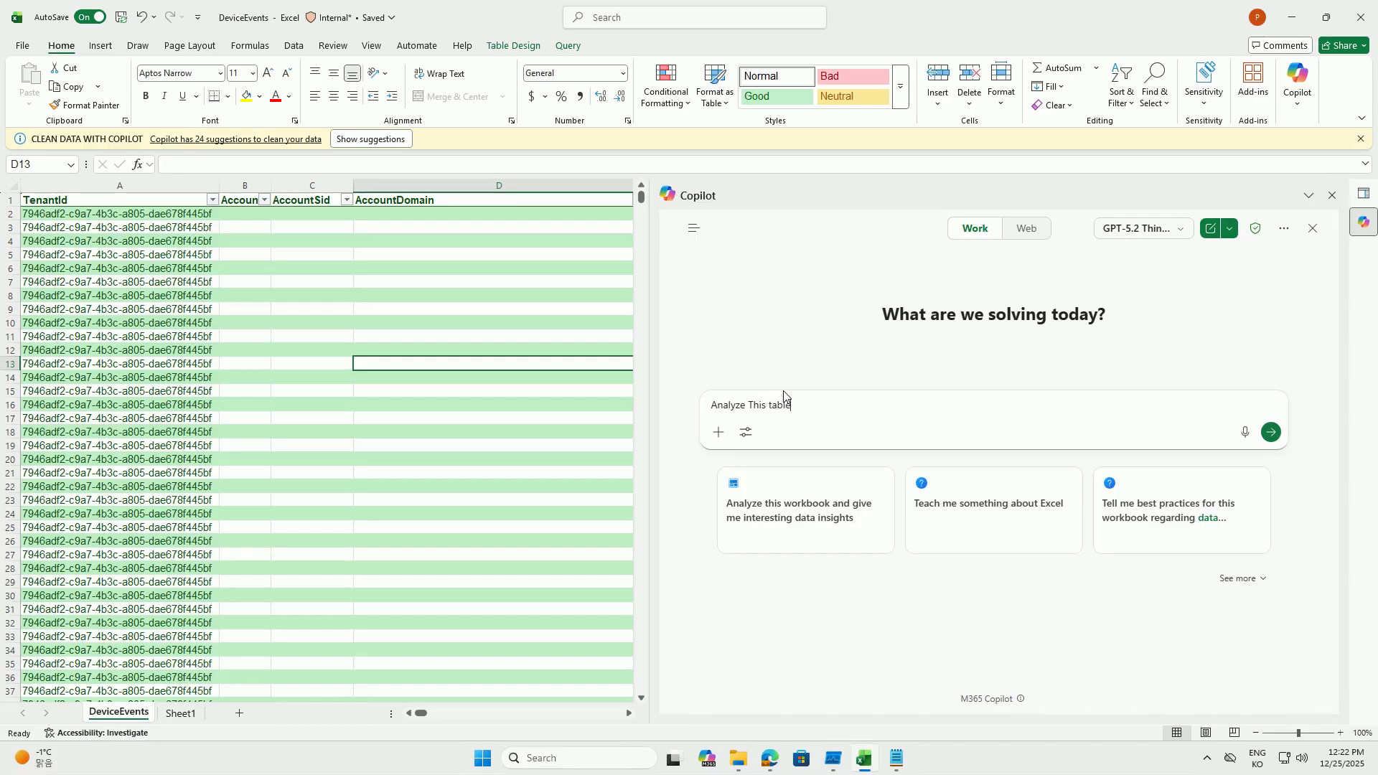
key("Return")
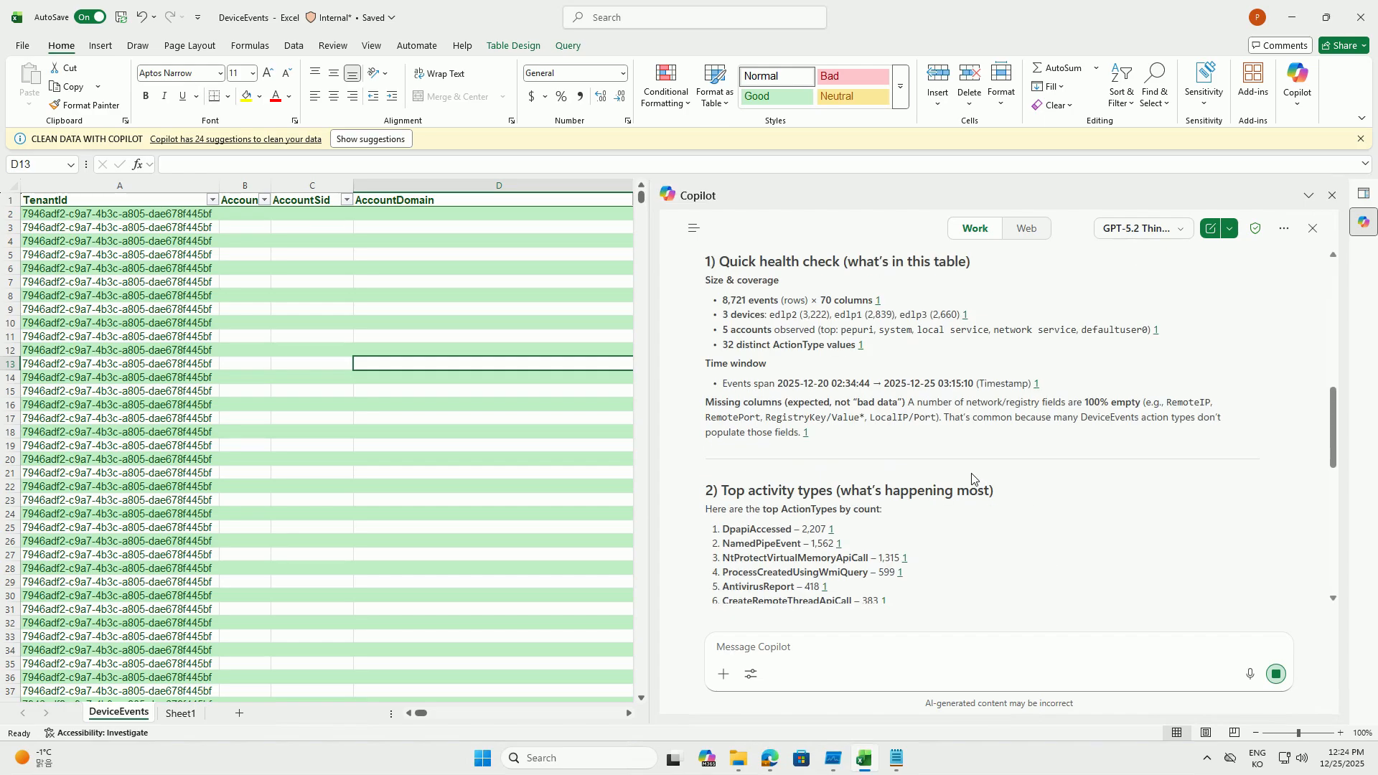
Step: Read through Copilot's analysis, from the quick health check and top activity types to the suggested PivotTables
scroll(966, 479, "up", 10)
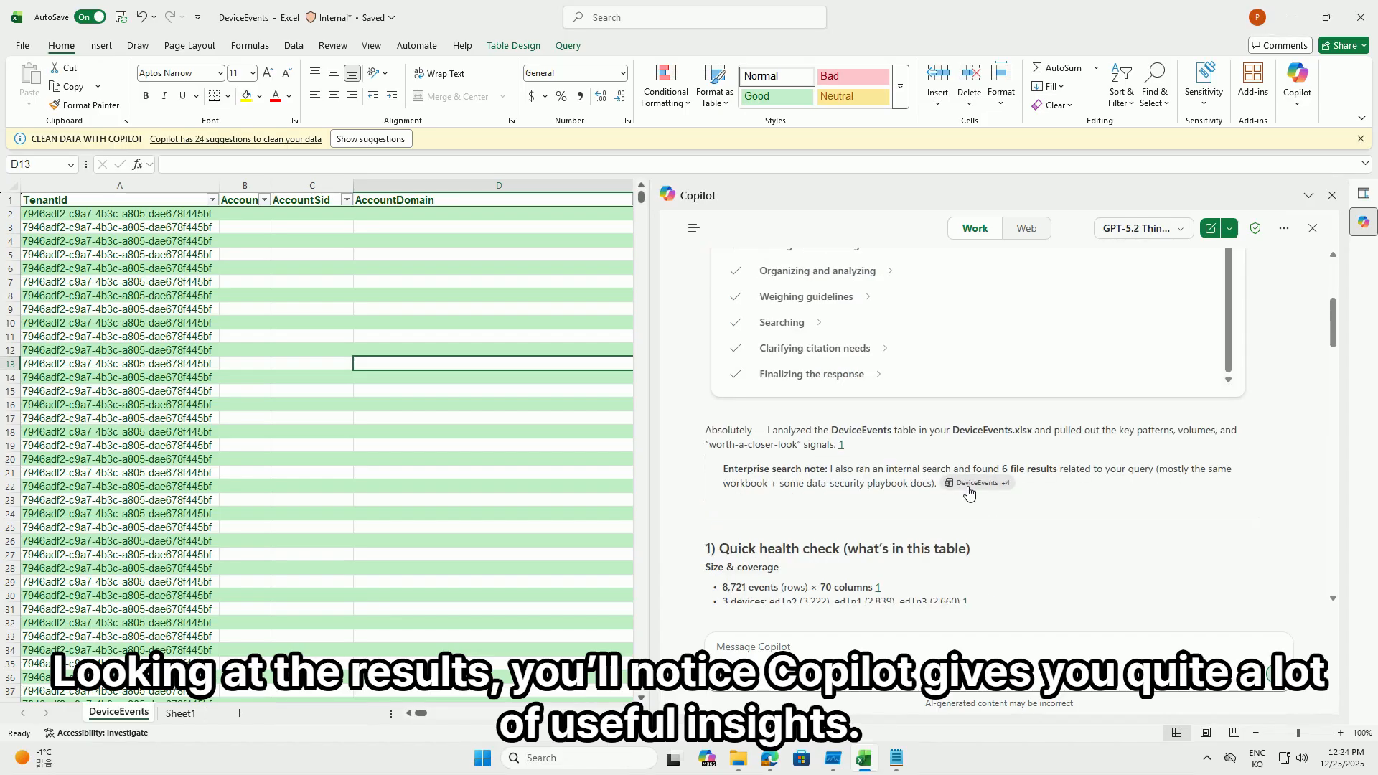
scroll(937, 526, "down", 1)
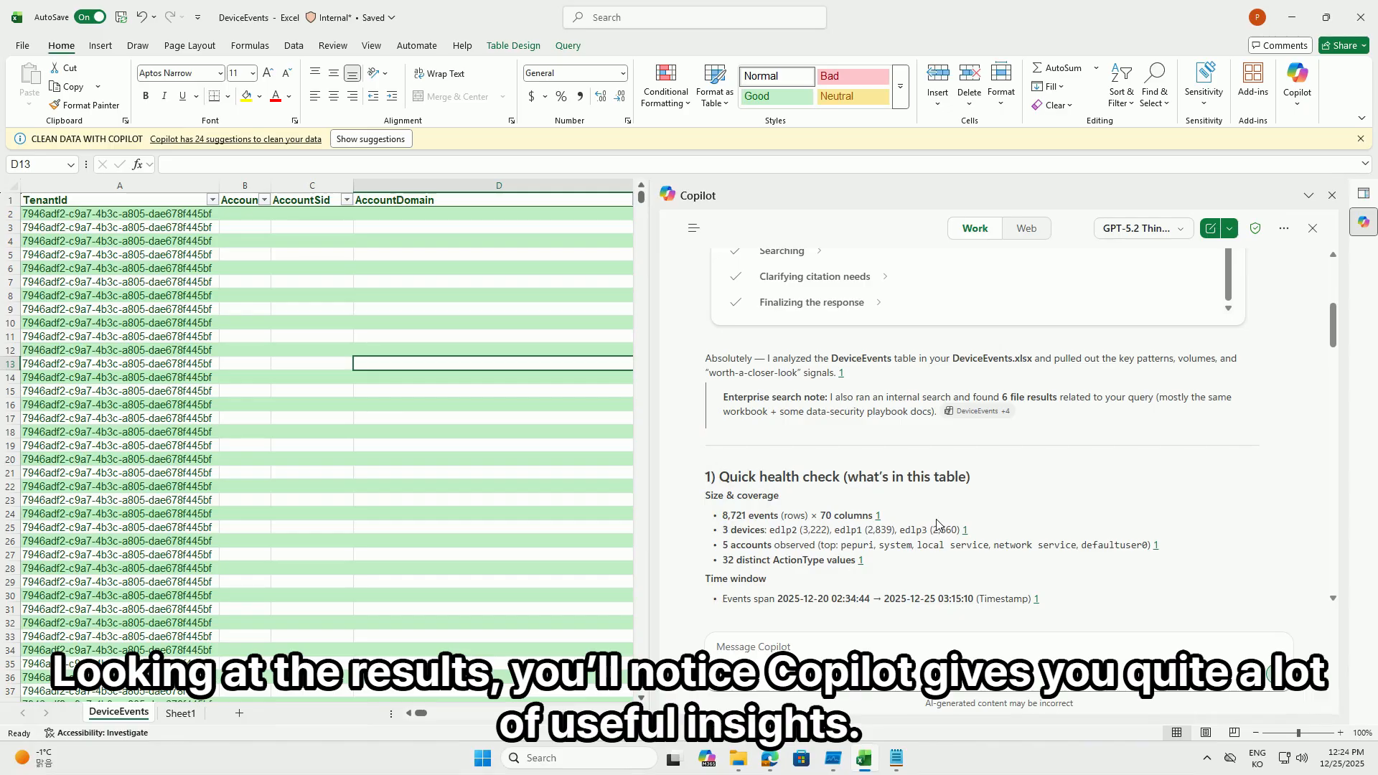
scroll(936, 525, "down", 1)
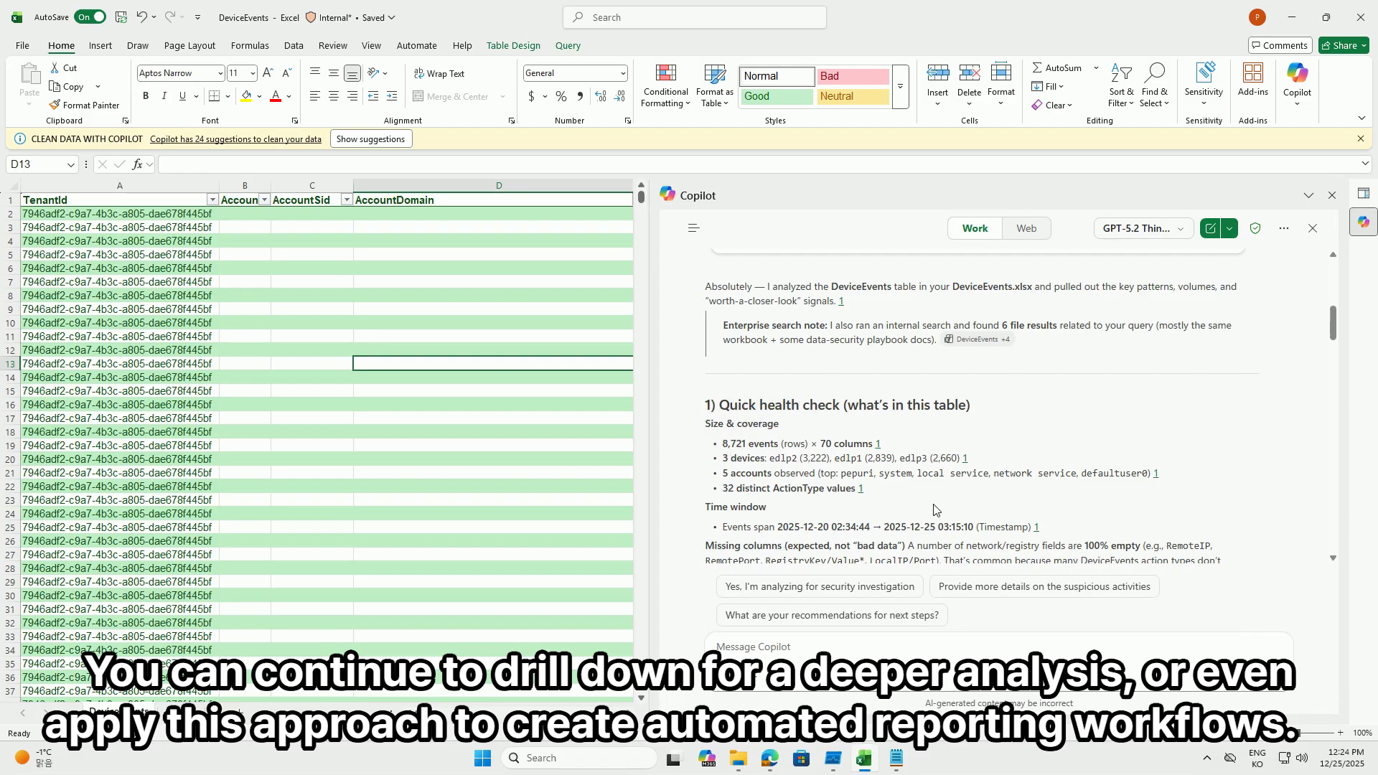
scroll(937, 511, "down", 1)
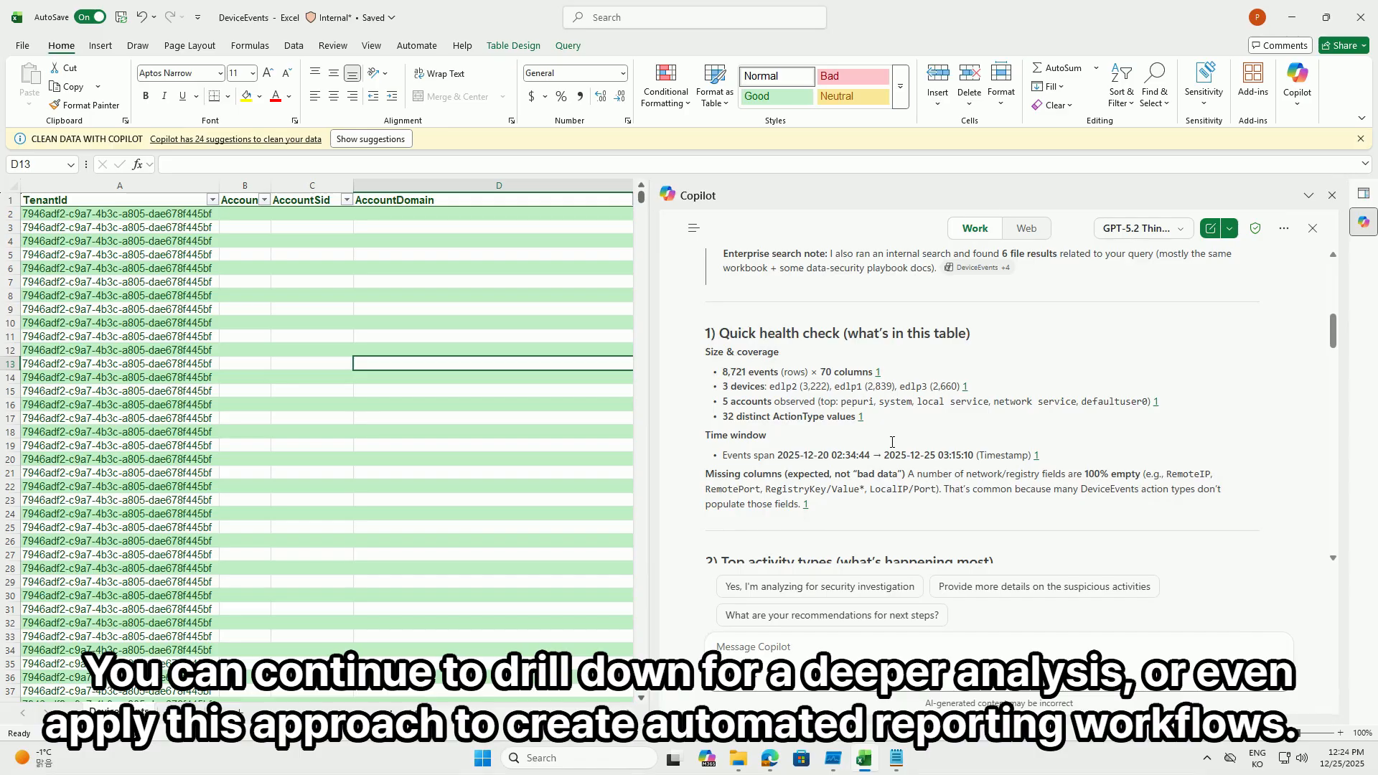
scroll(942, 518, "down", 2)
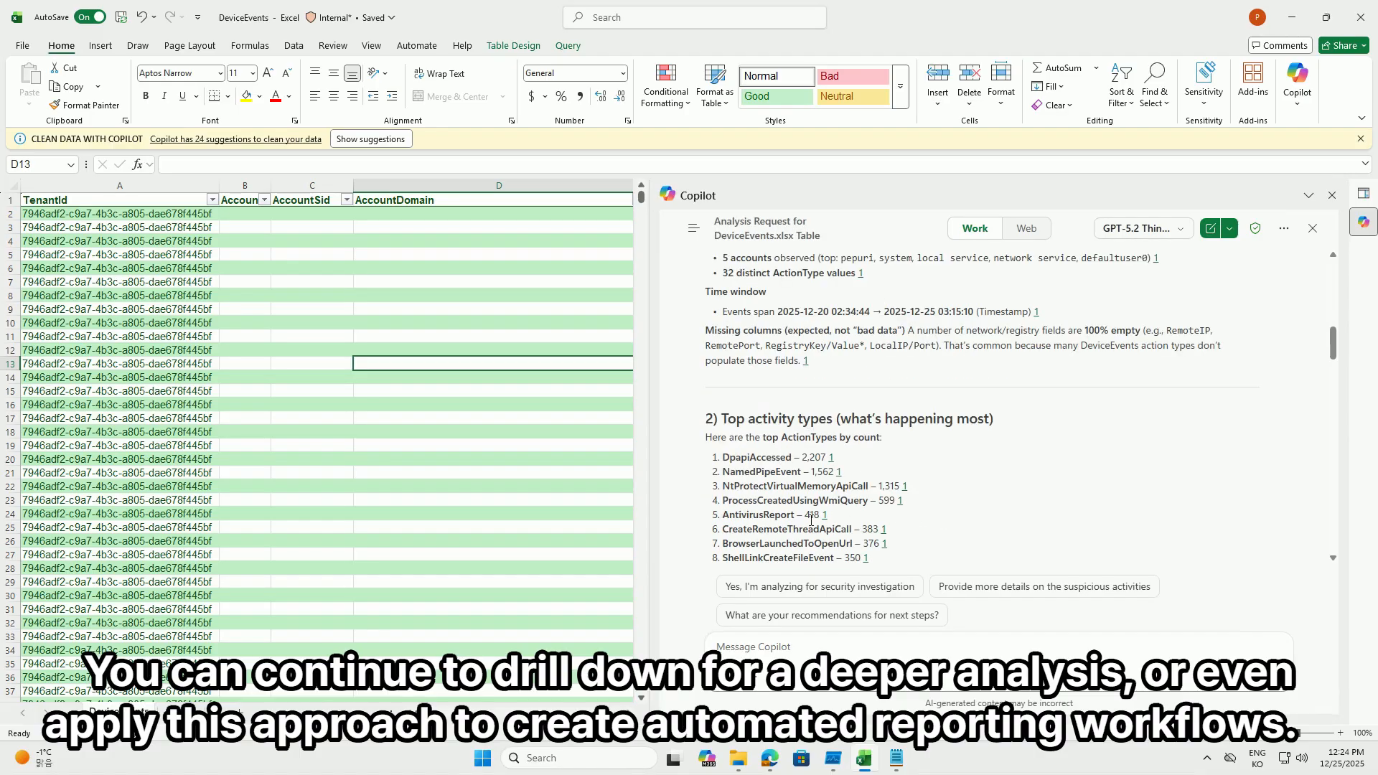
left_click_drag(723, 457, 887, 548)
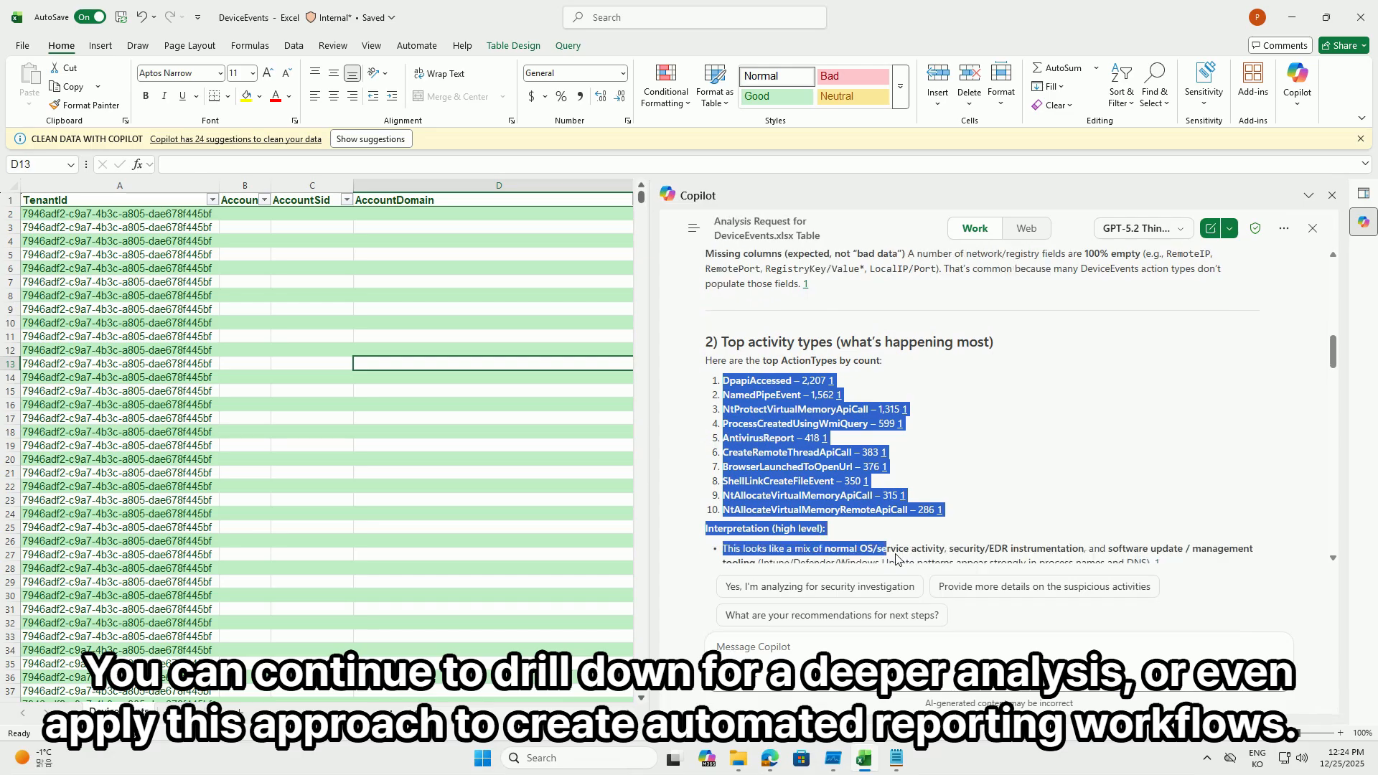
left_click(982, 463)
scroll(983, 463, "down", 3)
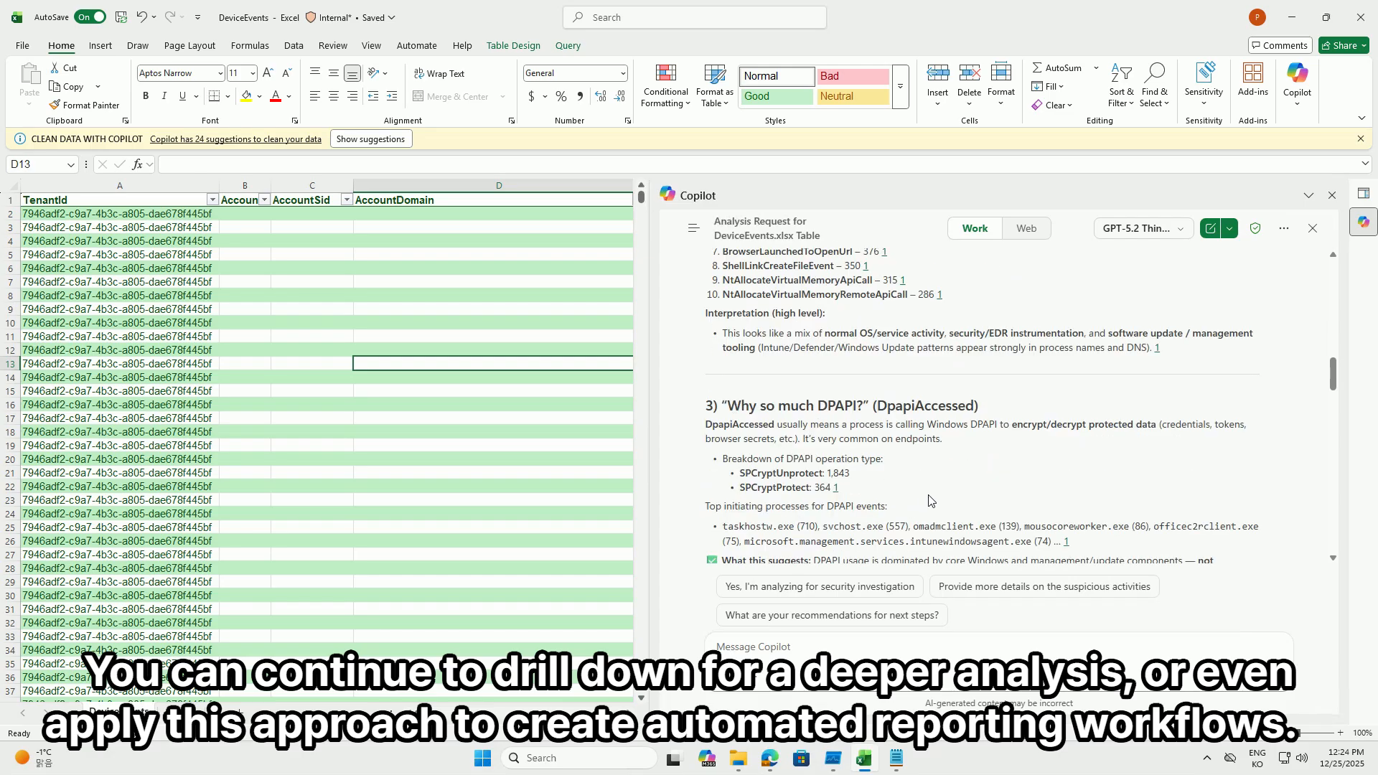
scroll(930, 500, "down", 1)
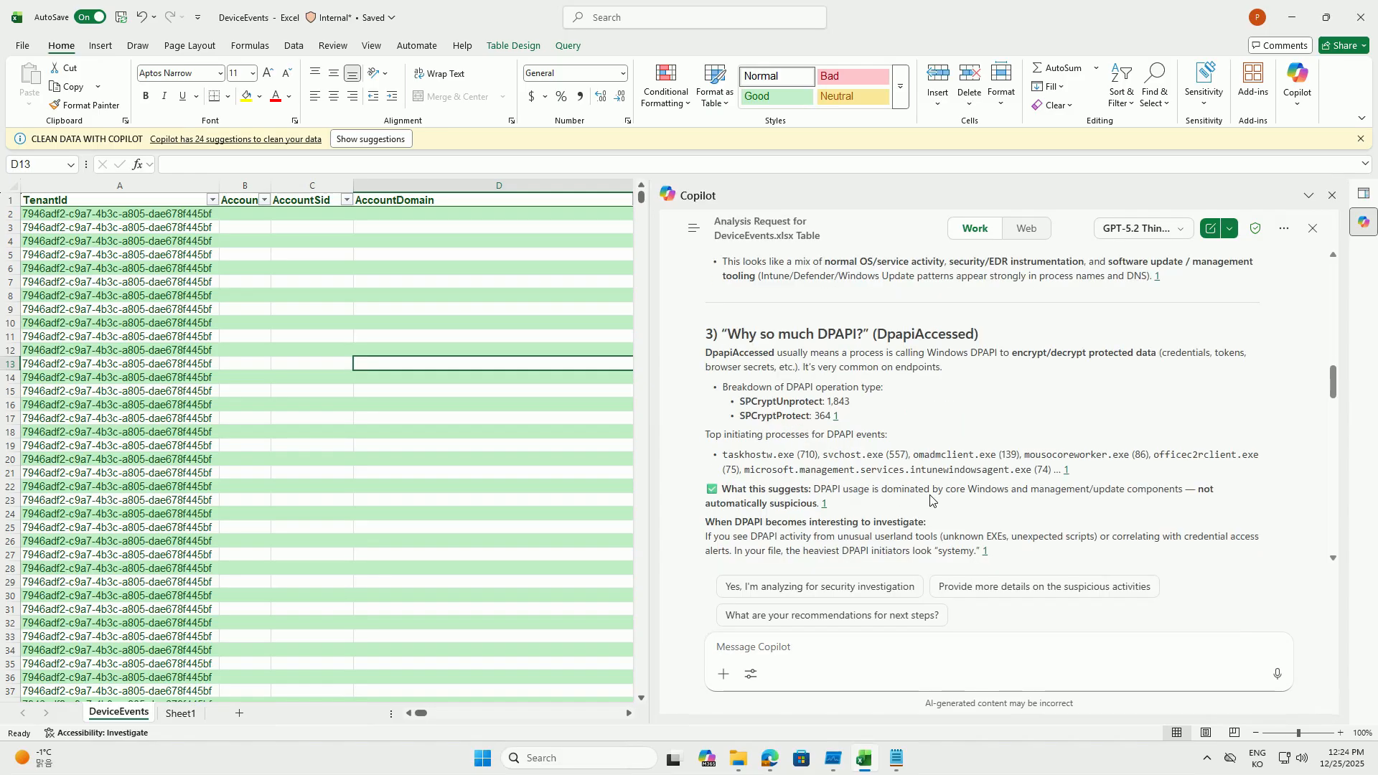
scroll(930, 500, "down", 3)
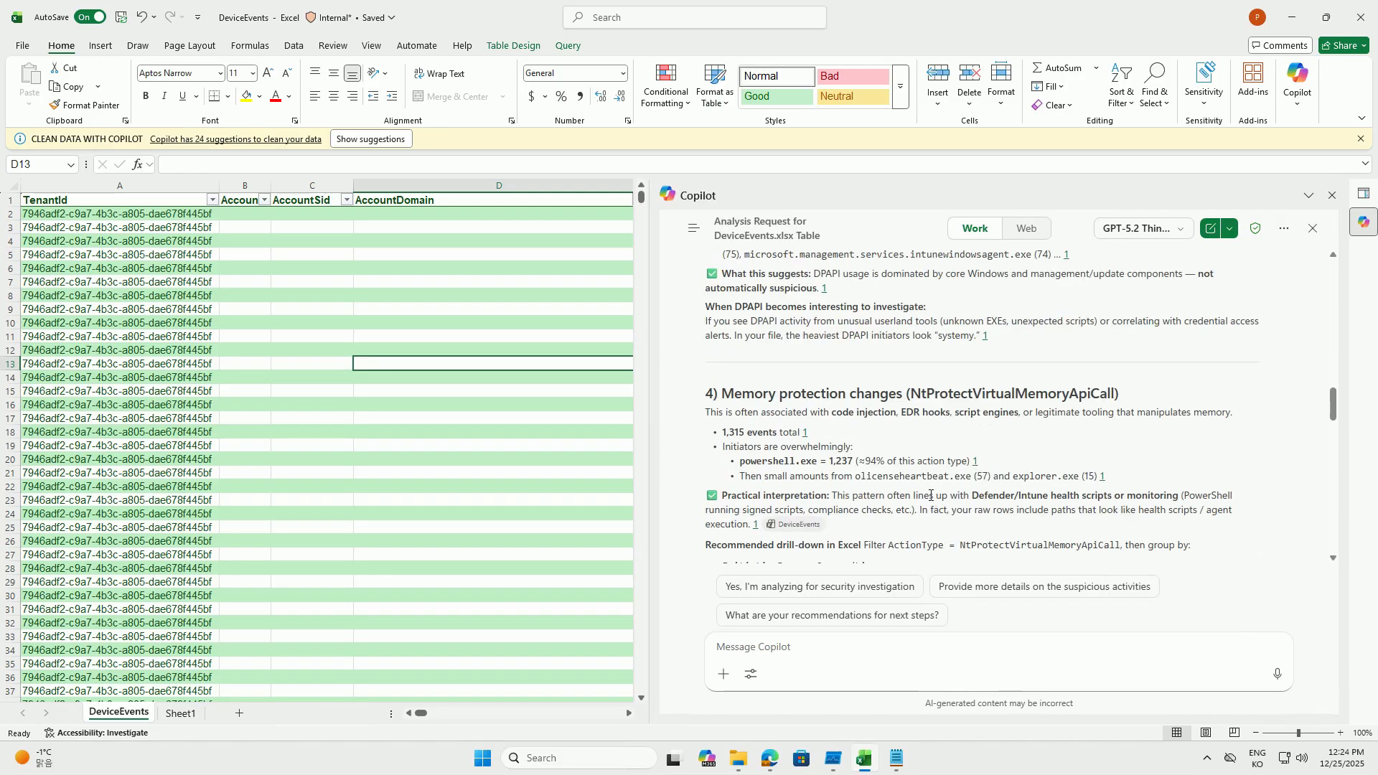
scroll(931, 495, "down", 2)
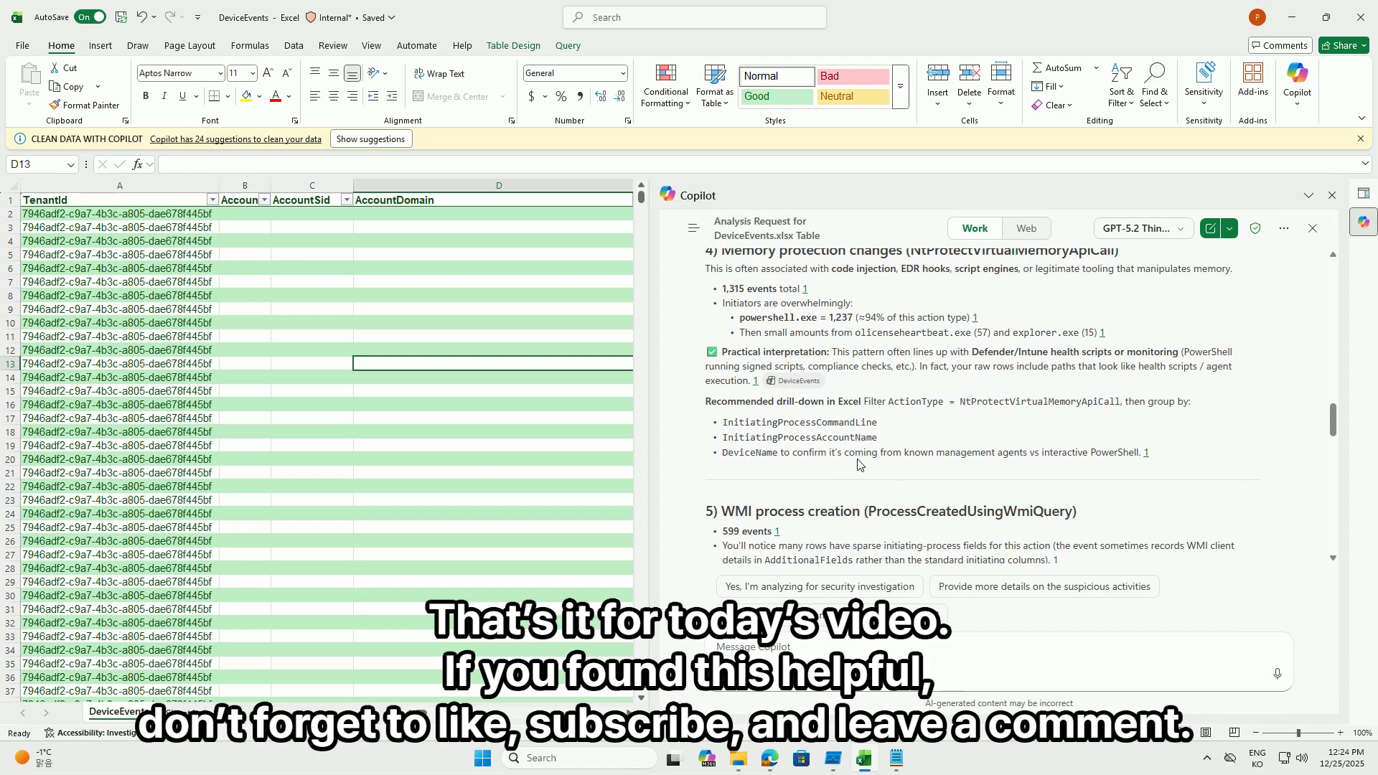
scroll(854, 481, "down", 1)
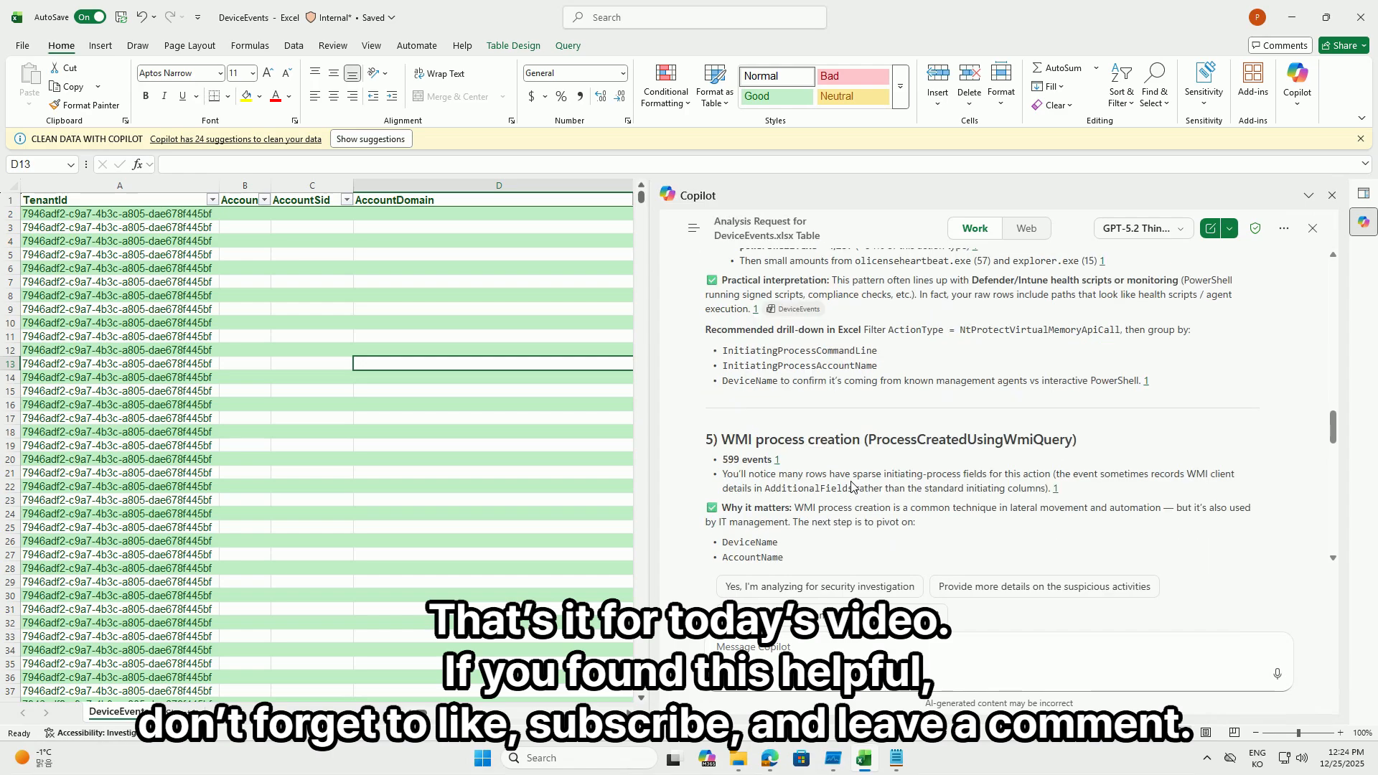
scroll(854, 482, "down", 3)
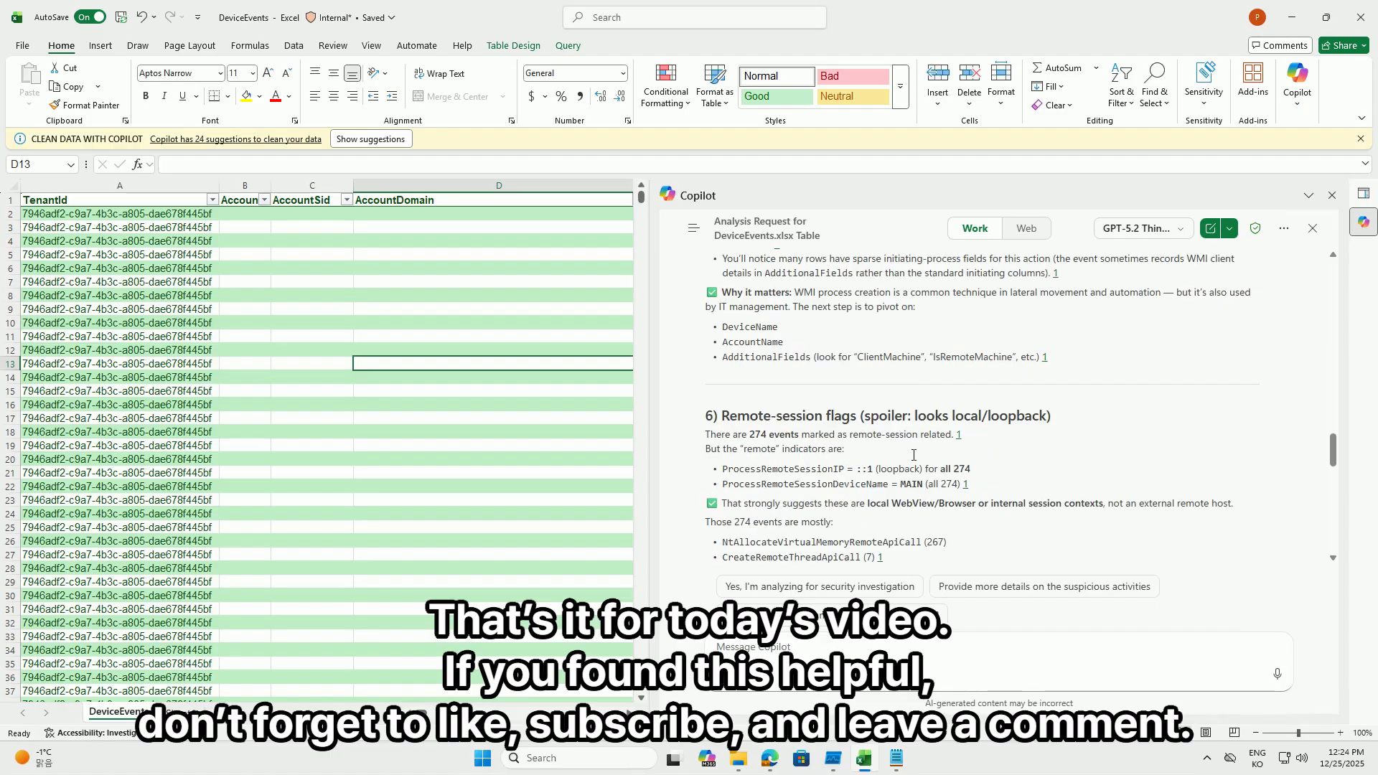
scroll(915, 466, "down", 3)
scroll(916, 467, "down", 5)
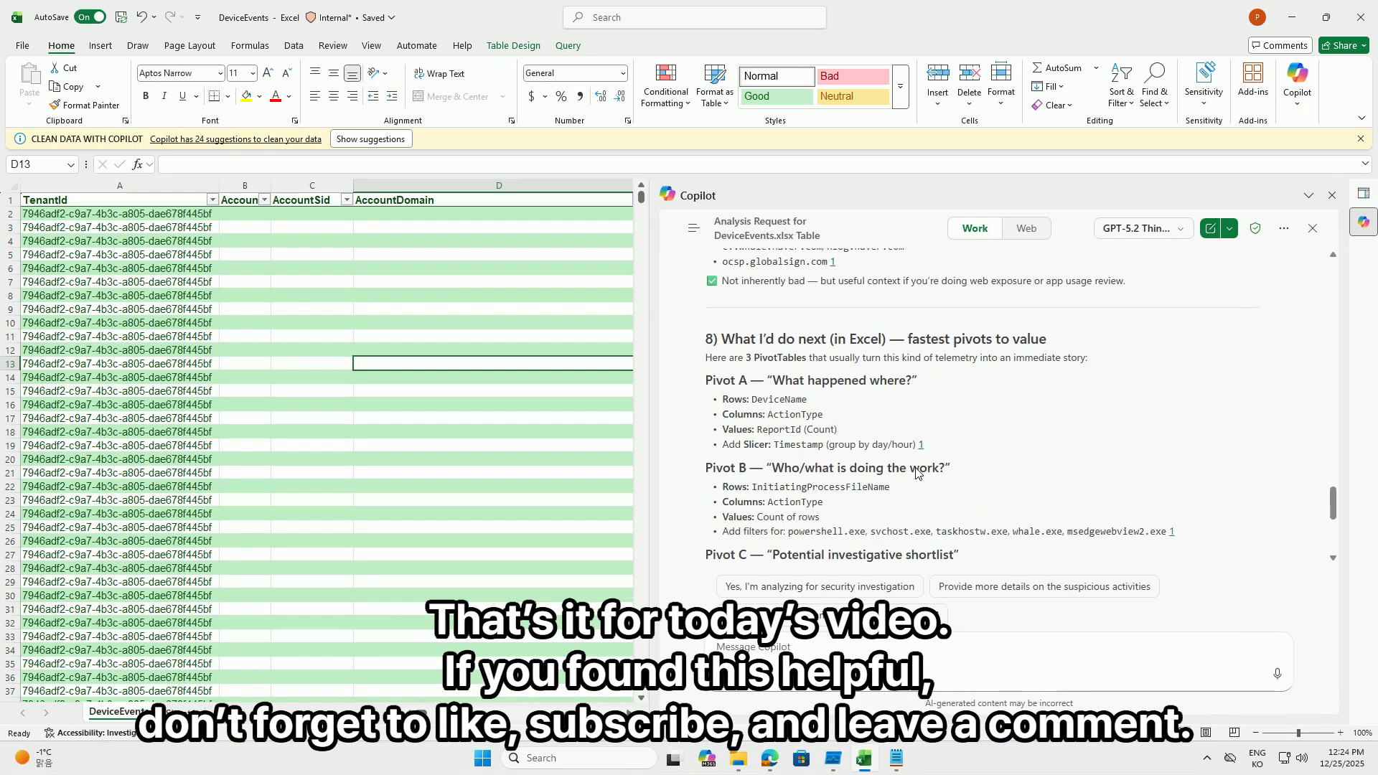